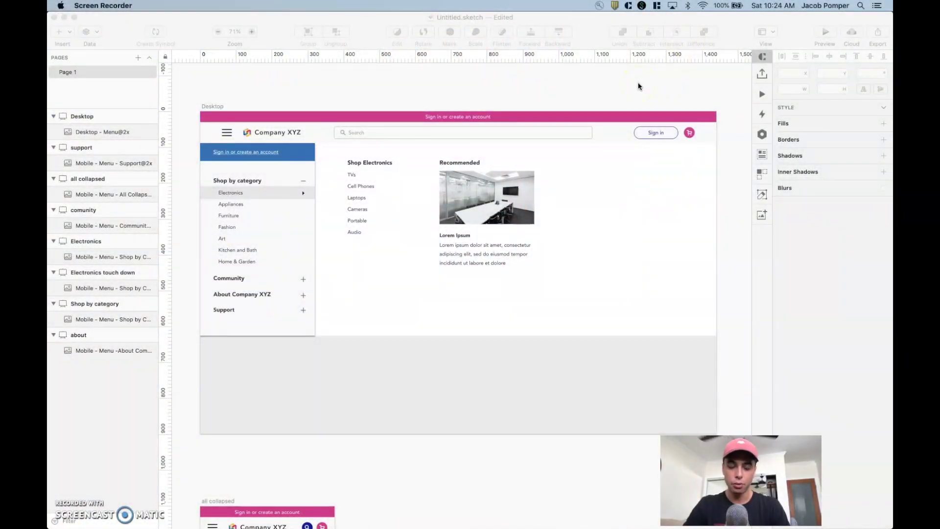
Step: Examine the overall layout of the Desktop menu artboard and the all collapsed mobile artboard beneath it
click(616, 90)
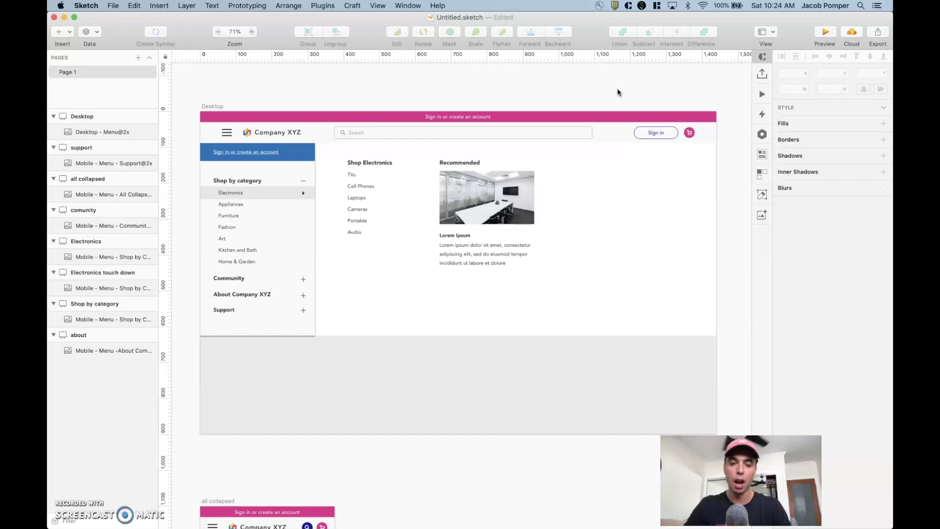
scroll(471, 277, down, 10)
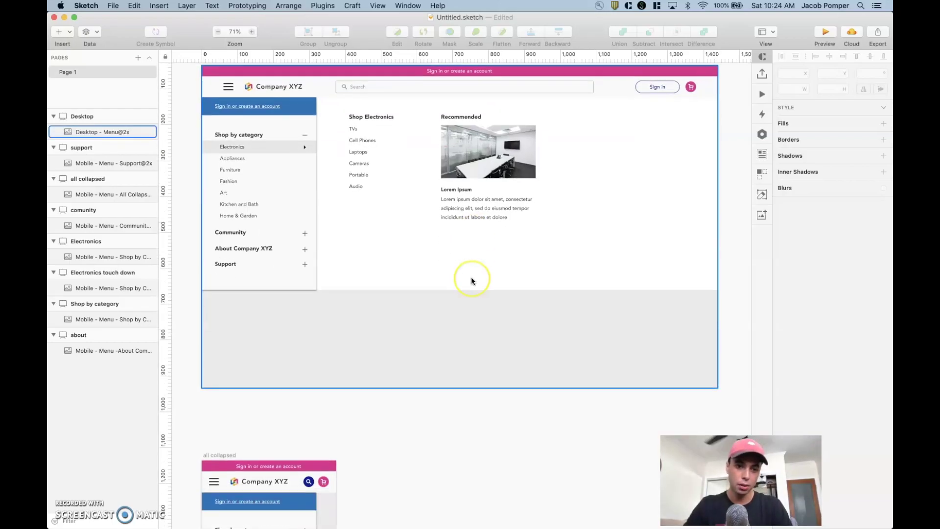
scroll(471, 277, down, 3)
scroll(470, 281, up, 5)
scroll(470, 281, up, 3)
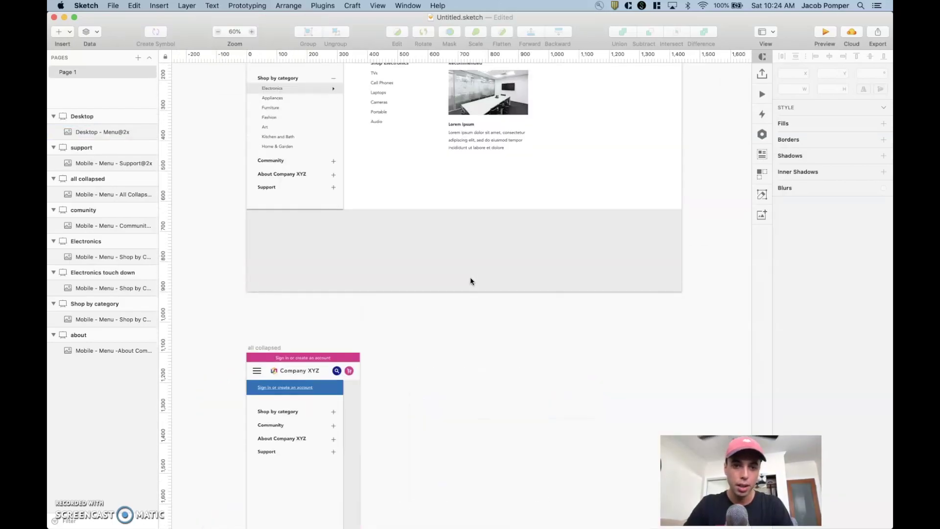
scroll(471, 281, down, 5)
scroll(471, 281, up, 6)
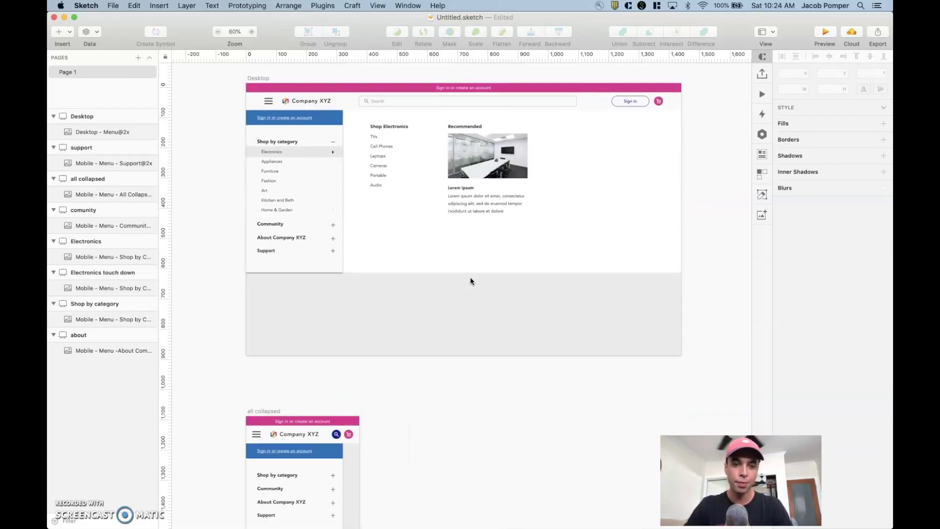
scroll(471, 280, up, 1)
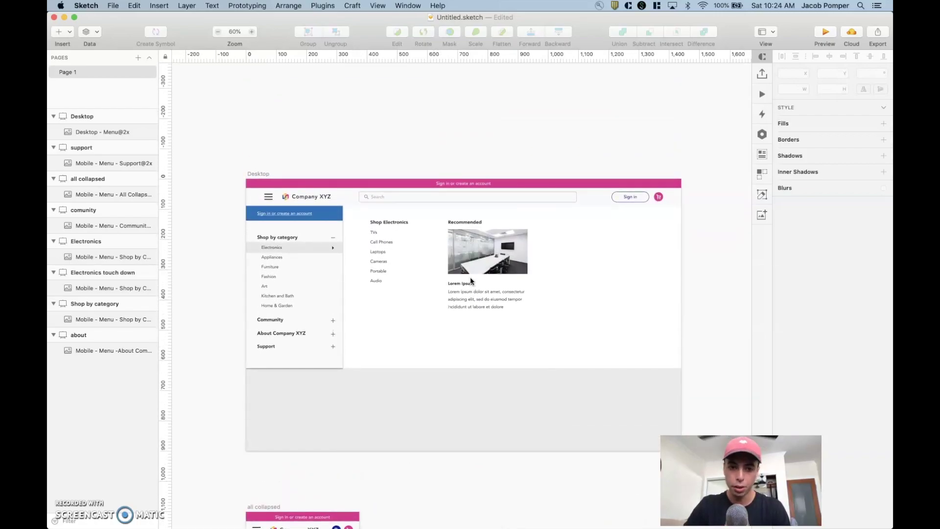
click(433, 245)
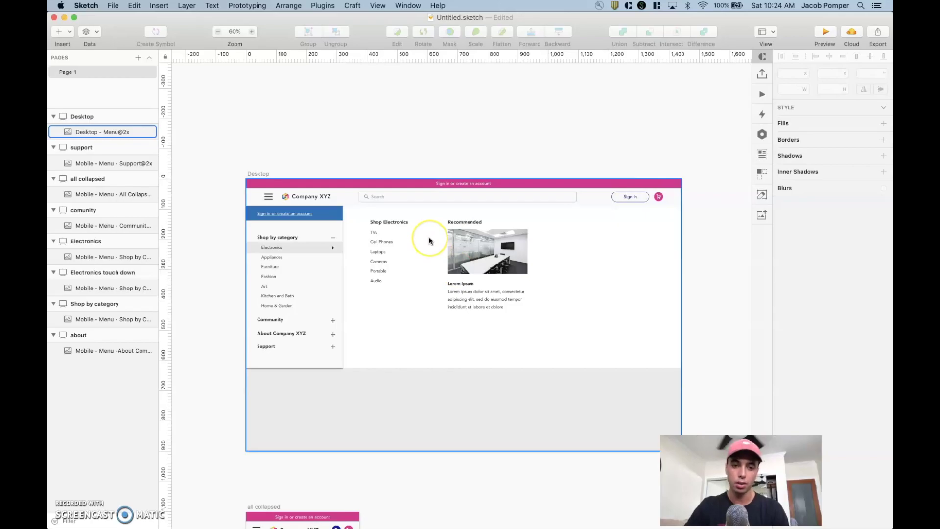
scroll(429, 241, down, 4)
click(359, 159)
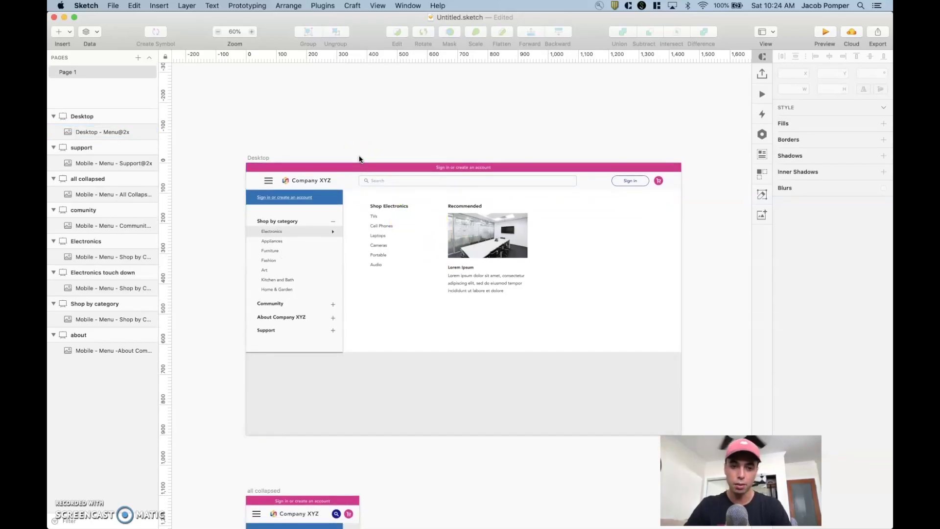
Step: Inspect the Desktop artboard's header, expanded Shop by category menu and Shop Electronics panel up close
scroll(282, 147, up, 5)
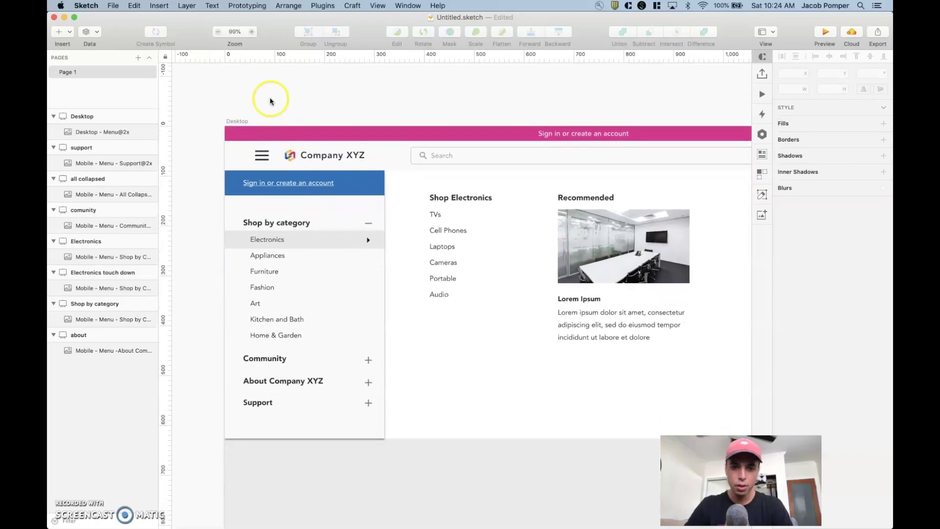
click(365, 222)
scroll(294, 185, down, 5)
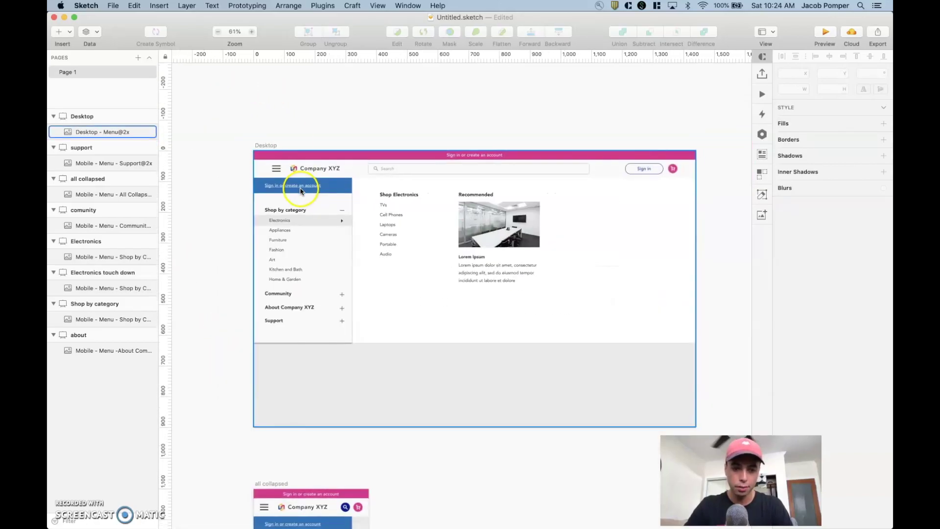
click(258, 161)
scroll(257, 162, up, 2)
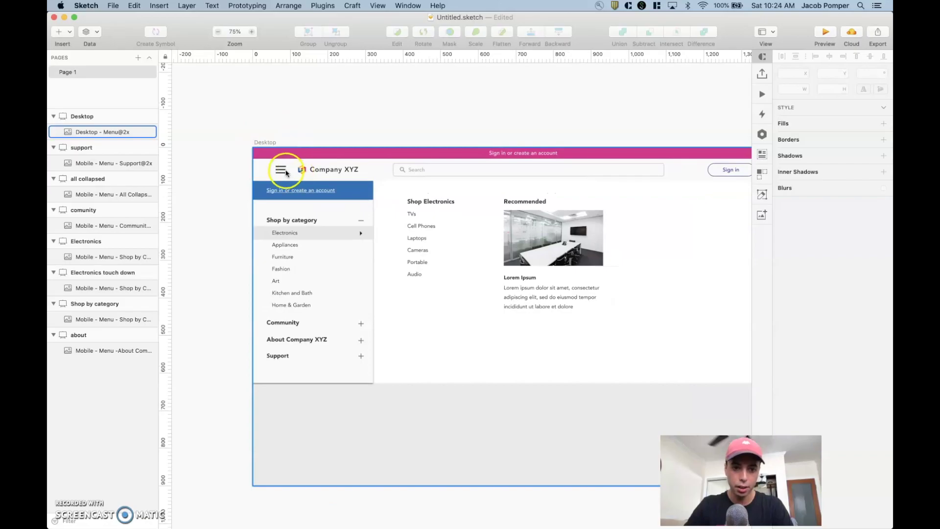
scroll(283, 273, down, 10)
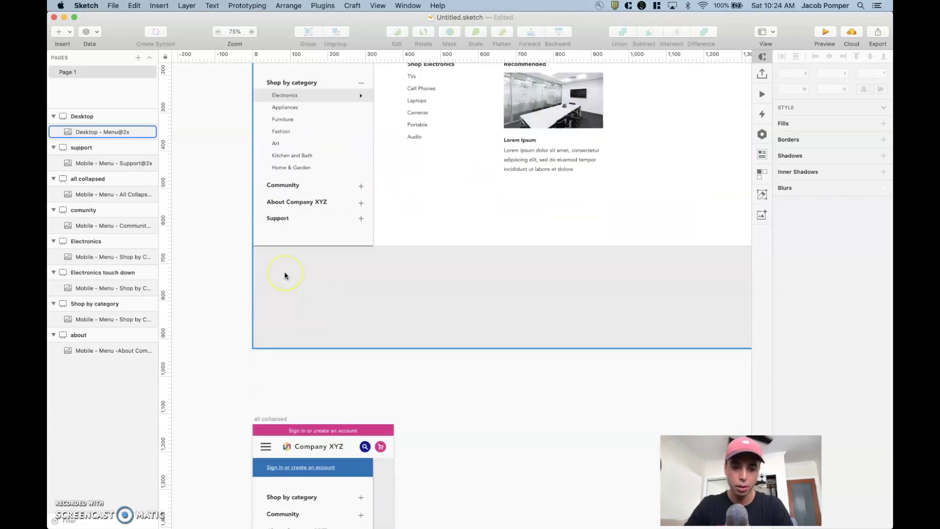
scroll(285, 276, down, 8)
scroll(286, 273, up, 16)
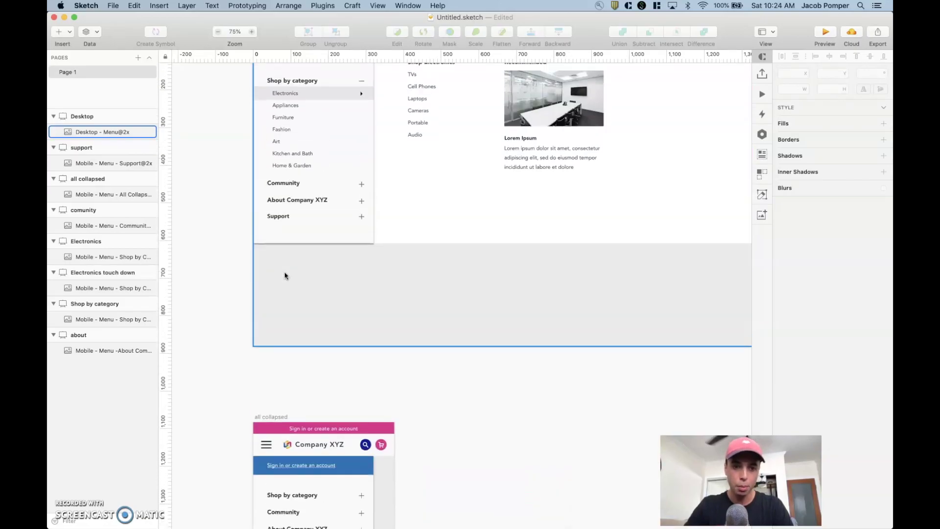
scroll(415, 192, right, 5)
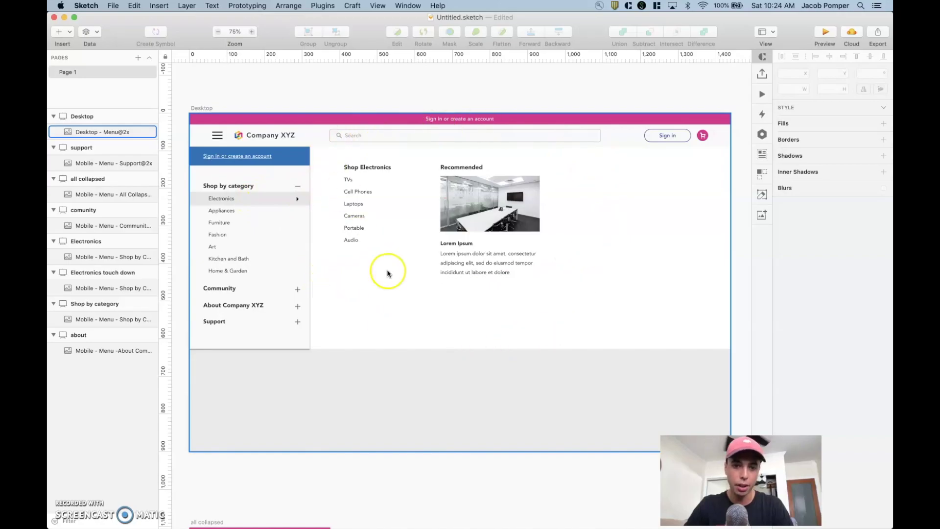
scroll(450, 142, down, 10)
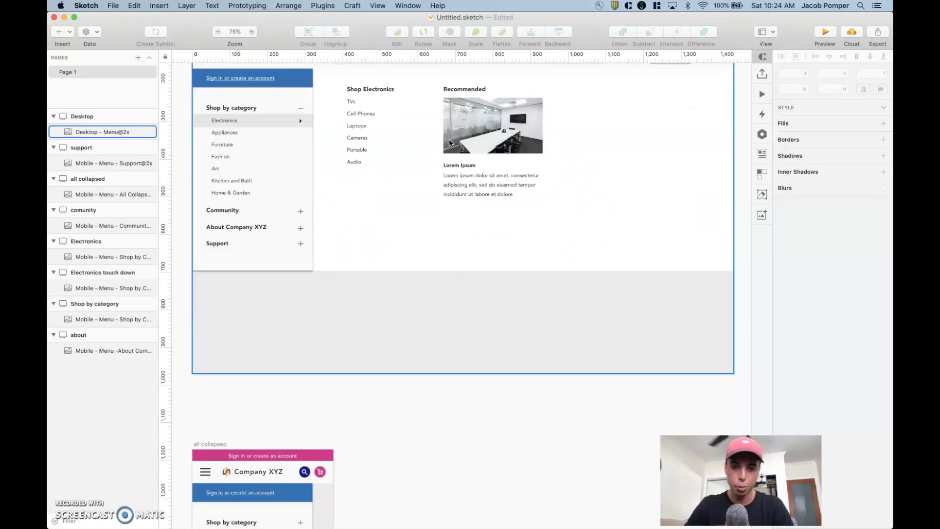
scroll(450, 143, up, 10)
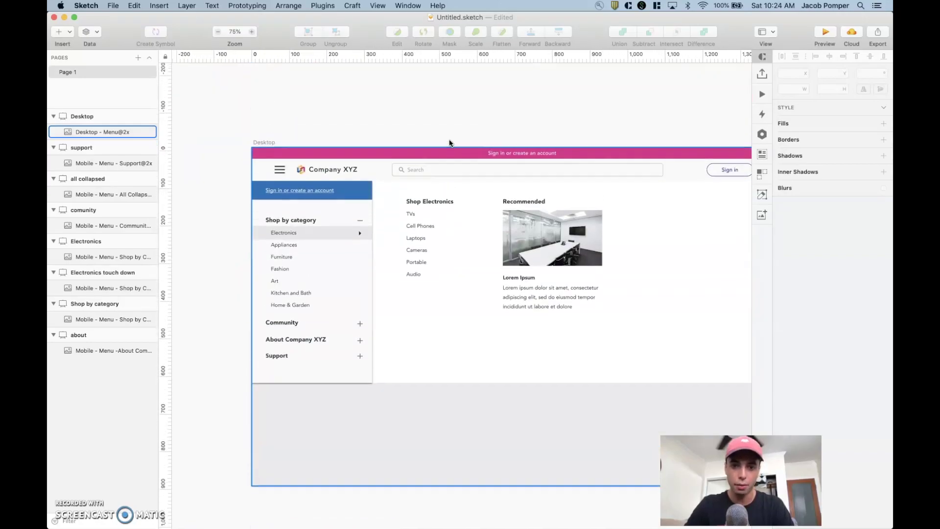
Step: Examine the mobile flow across the Shop by category, Electronics touch down and Electronics artboards
scroll(450, 143, down, 6)
scroll(448, 139, down, 15)
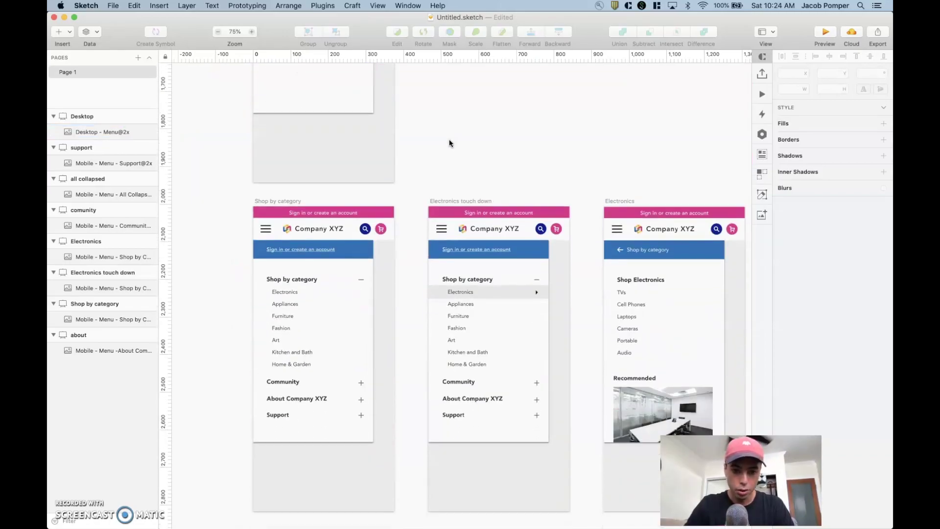
scroll(453, 204, right, 2)
click(254, 184)
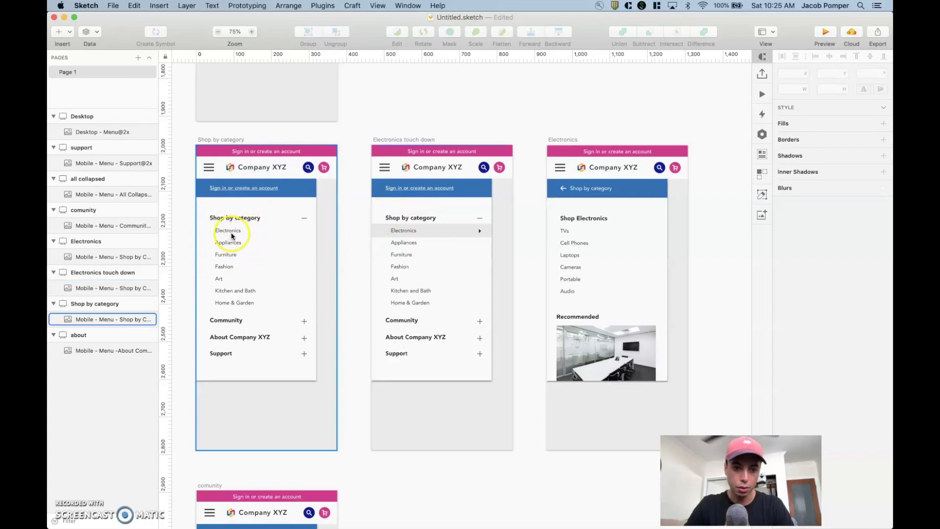
click(402, 229)
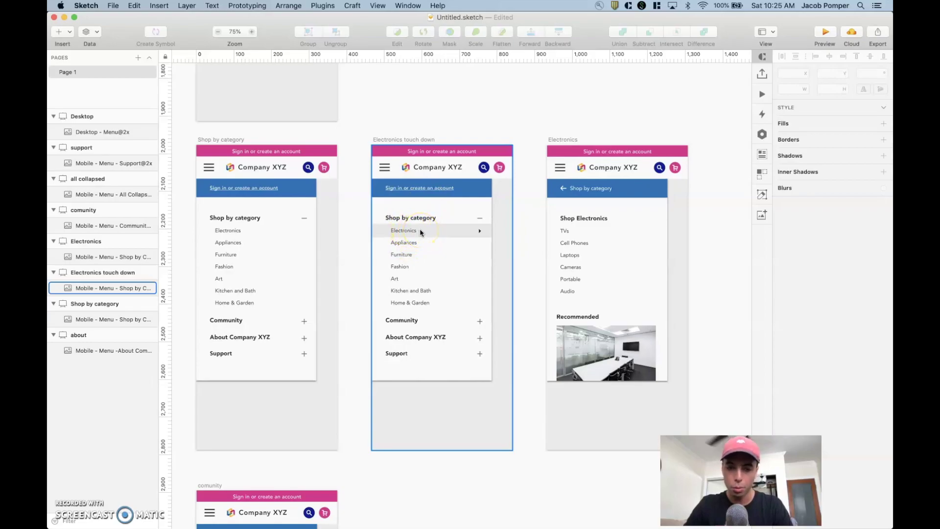
click(533, 193)
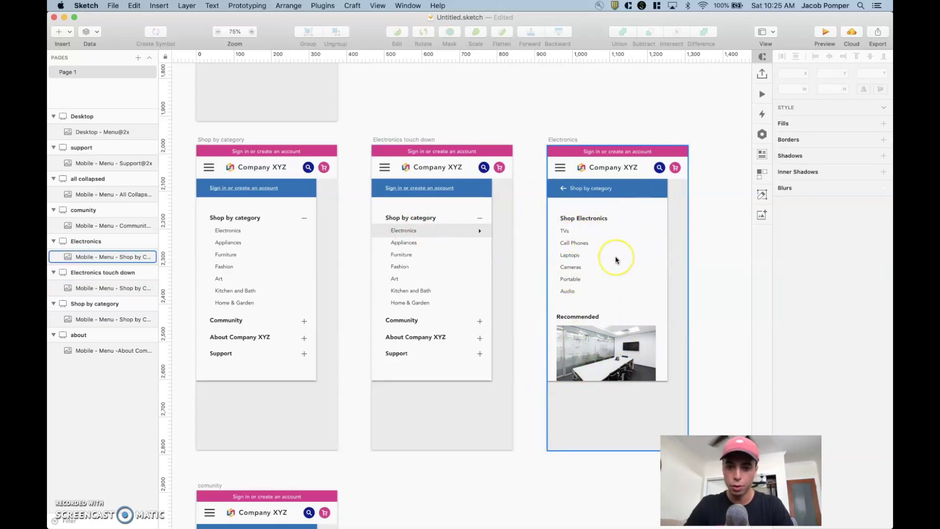
Step: Compare the Desktop artboard's Electronics menu with the row of mobile Shop by category artboards
scroll(616, 260, up, 10)
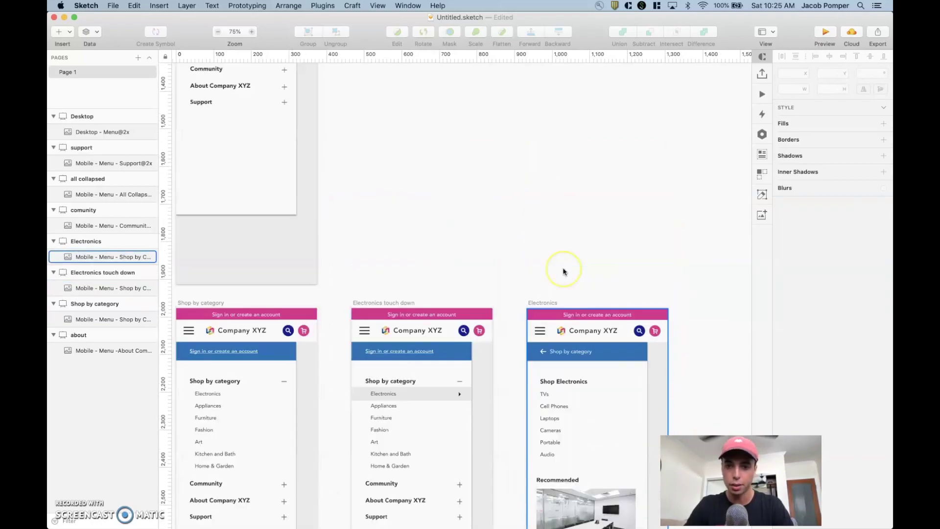
scroll(562, 269, up, 15)
scroll(563, 273, left, 3)
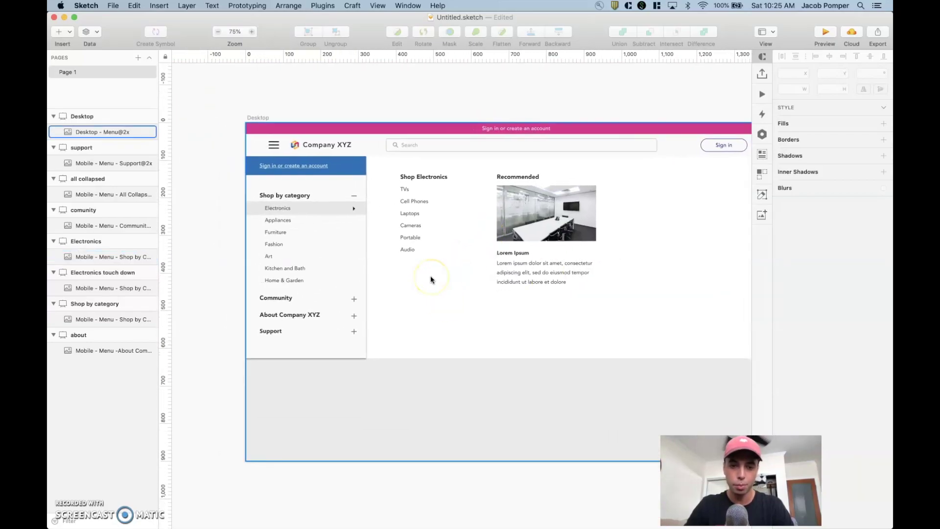
scroll(431, 280, down, 2)
scroll(431, 279, down, 10)
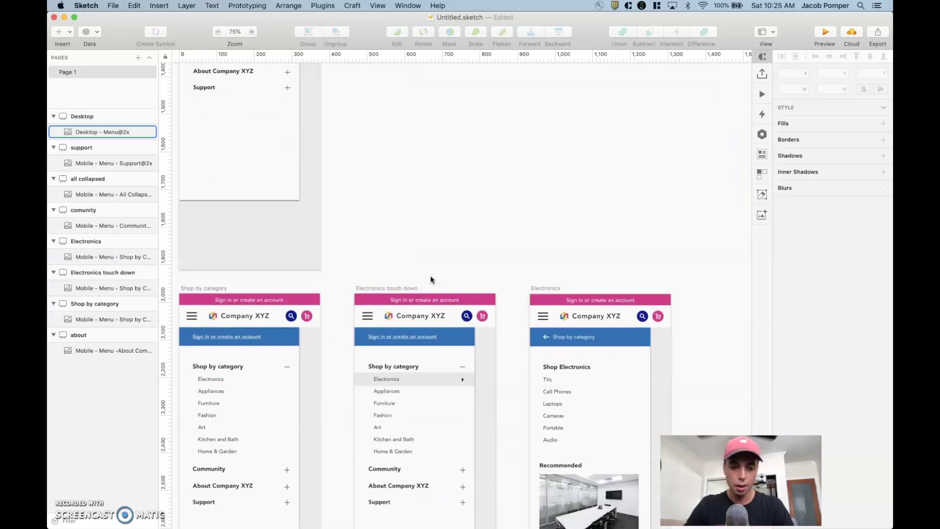
scroll(456, 195, up, 5)
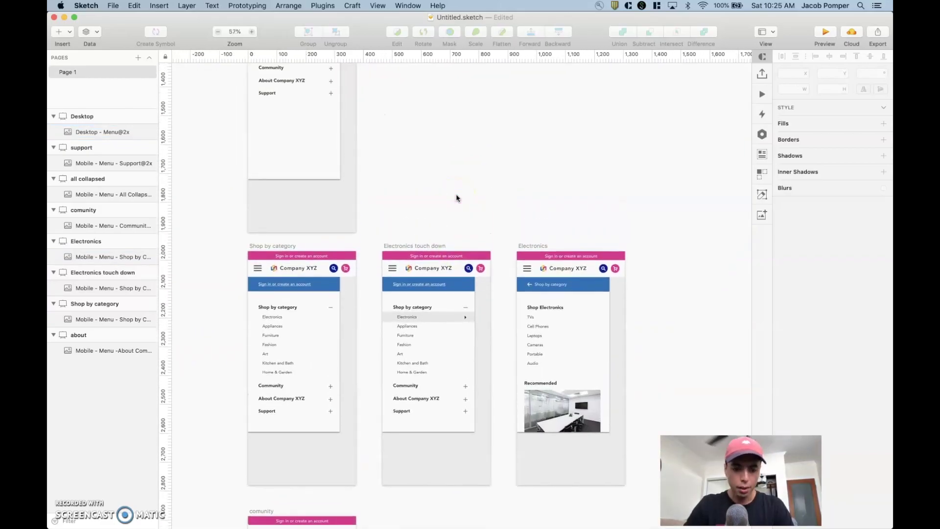
Step: Switch to the Mobile Menu Demo InVision prototype preview in Chrome
key(super+Tab)
key(super+Tab)
key(super+Tab)
key(super+Tab)
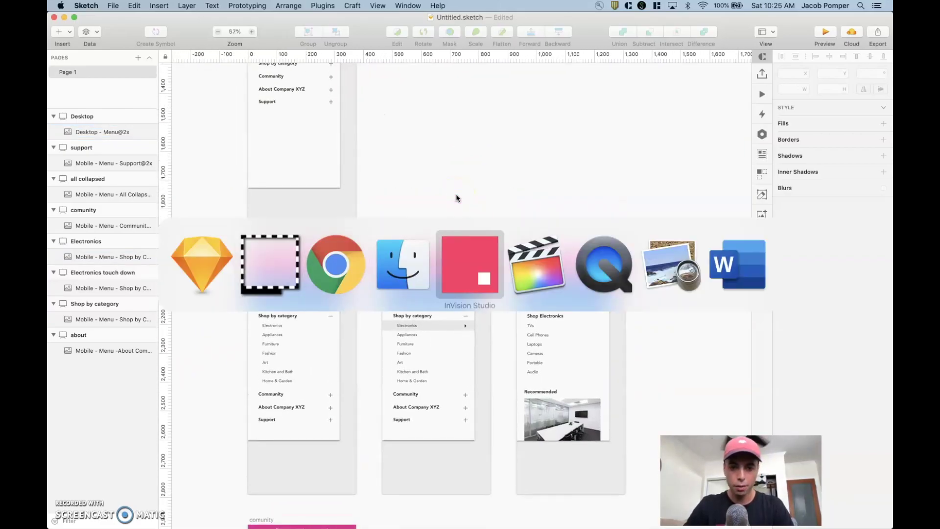
key(super+shift+Tab)
key(super+shift+Tab)
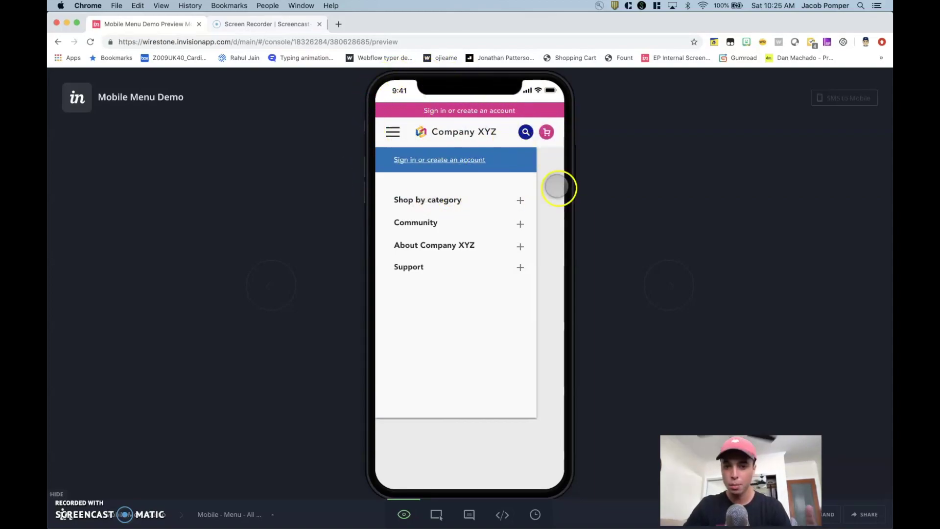
Step: Test the prototype's accordion by expanding Shop by category and Community alternately, three times each, ending with Community open
click(476, 201)
click(471, 329)
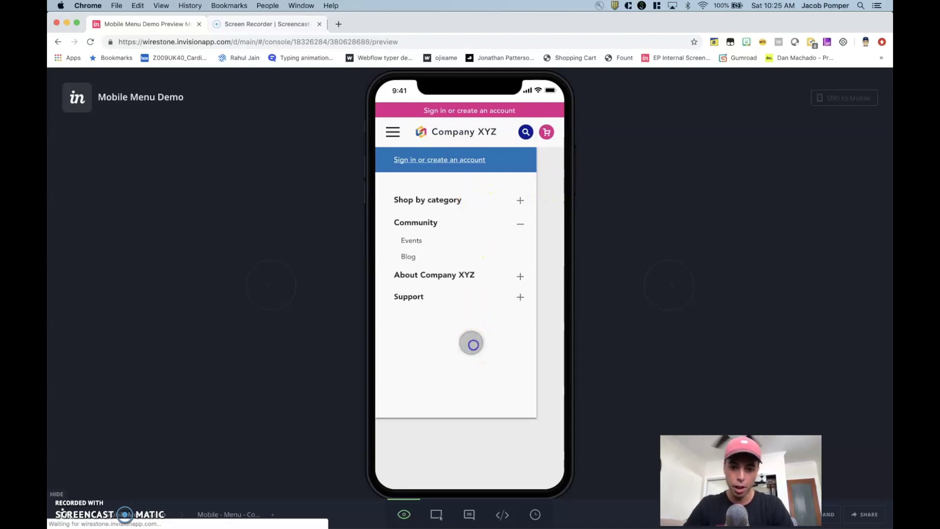
click(486, 196)
click(497, 335)
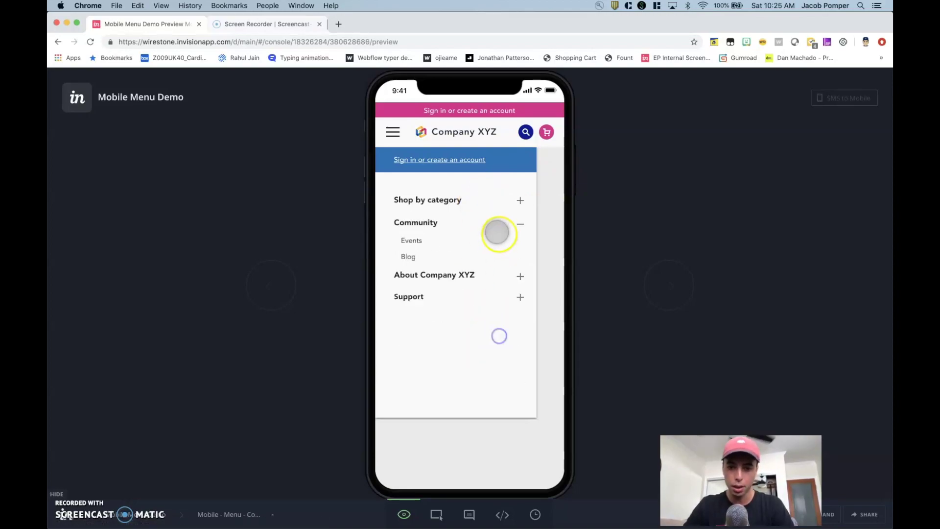
click(497, 202)
click(510, 345)
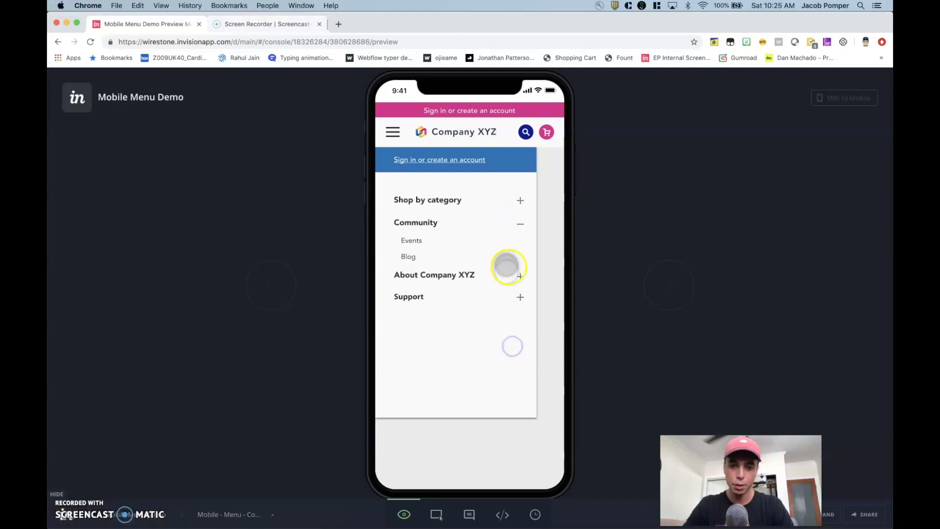
Step: Alternate between the expanded About Company XYZ and Community sections of the prototype, ending with About Company XYZ open
click(505, 274)
click(509, 227)
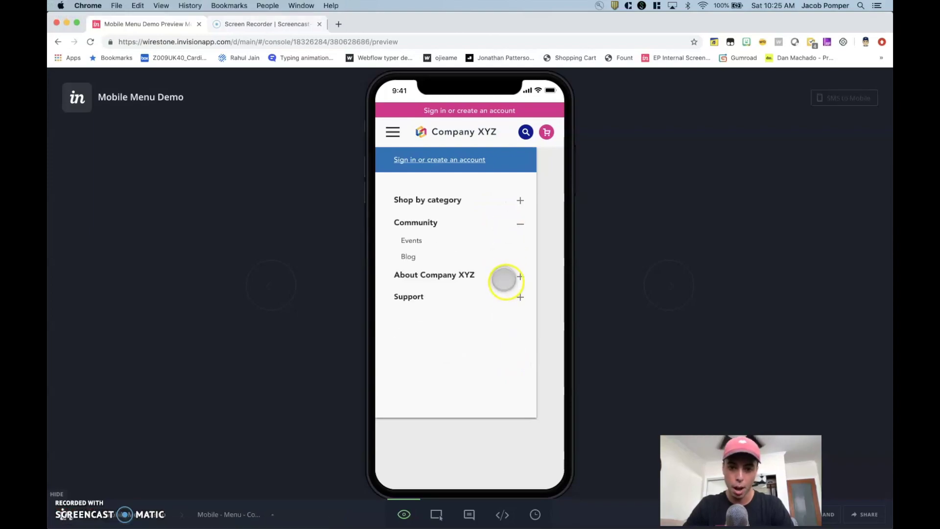
click(504, 275)
click(511, 229)
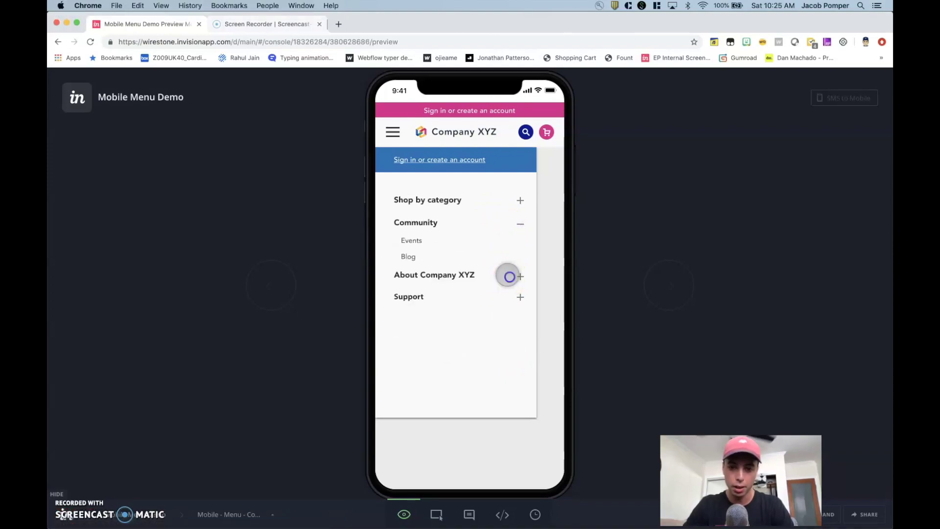
click(508, 274)
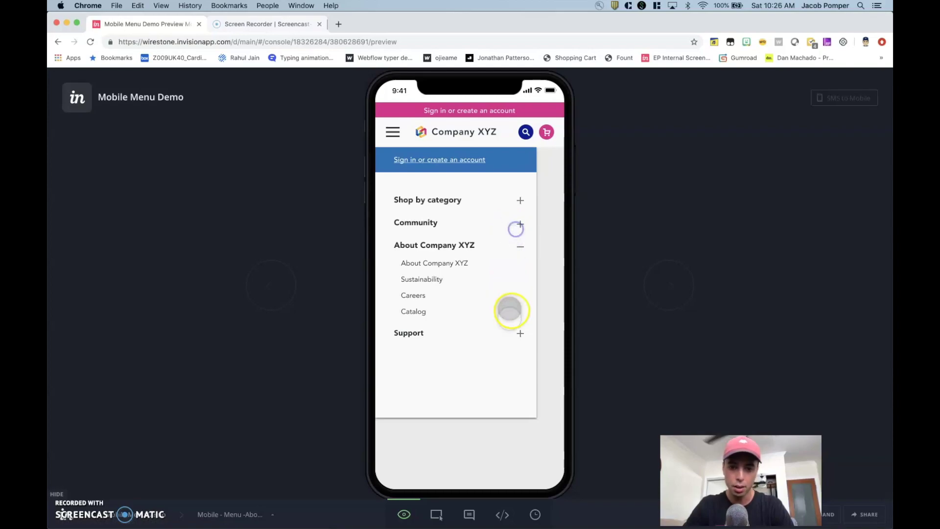
Step: Test expanding Support, About Company XYZ and Community in the prototype, and finish with all menu sections collapsed
click(507, 333)
click(495, 244)
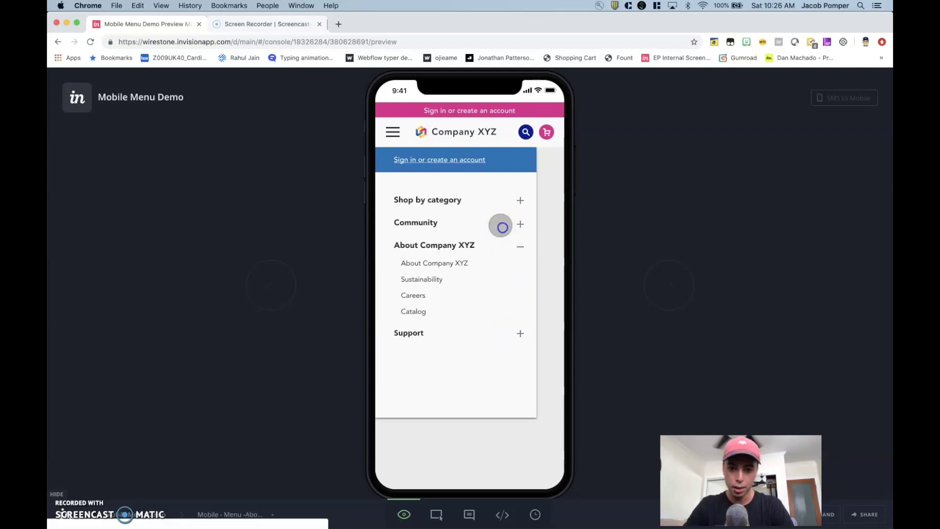
click(502, 223)
click(495, 274)
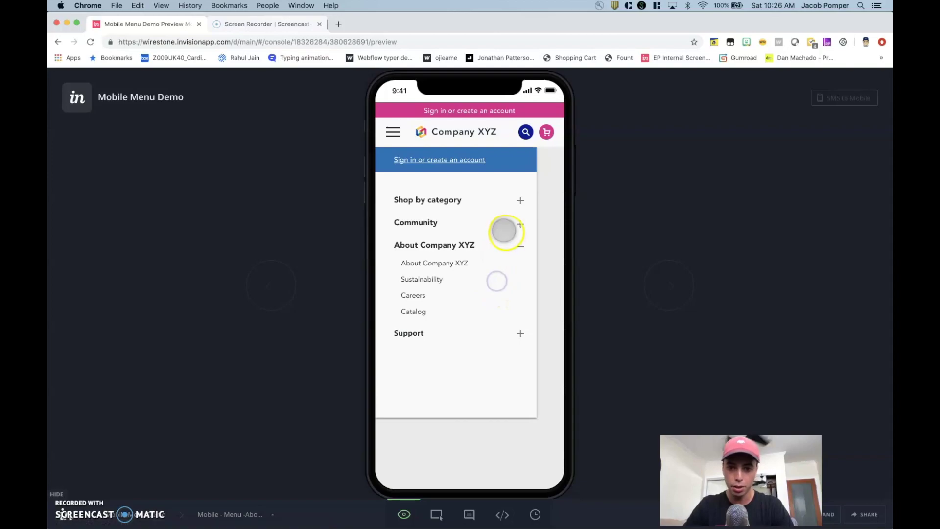
click(503, 226)
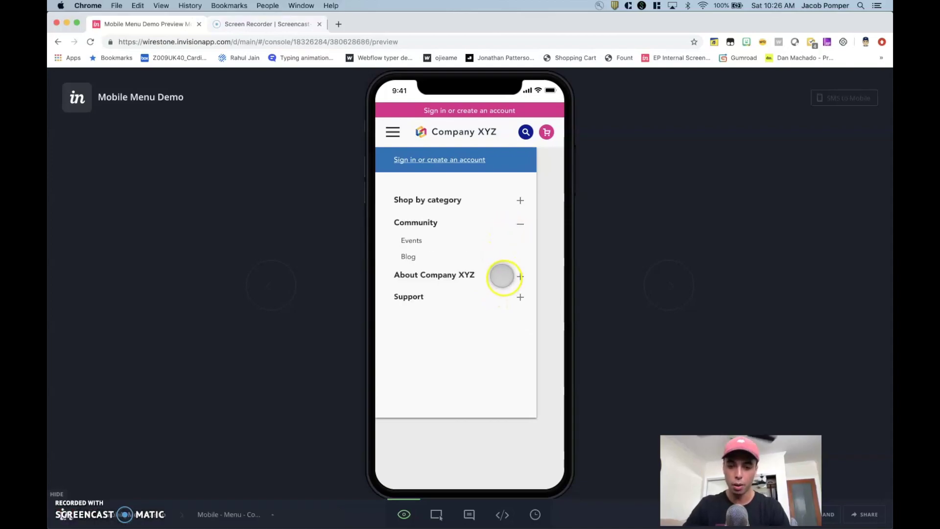
click(502, 276)
click(502, 243)
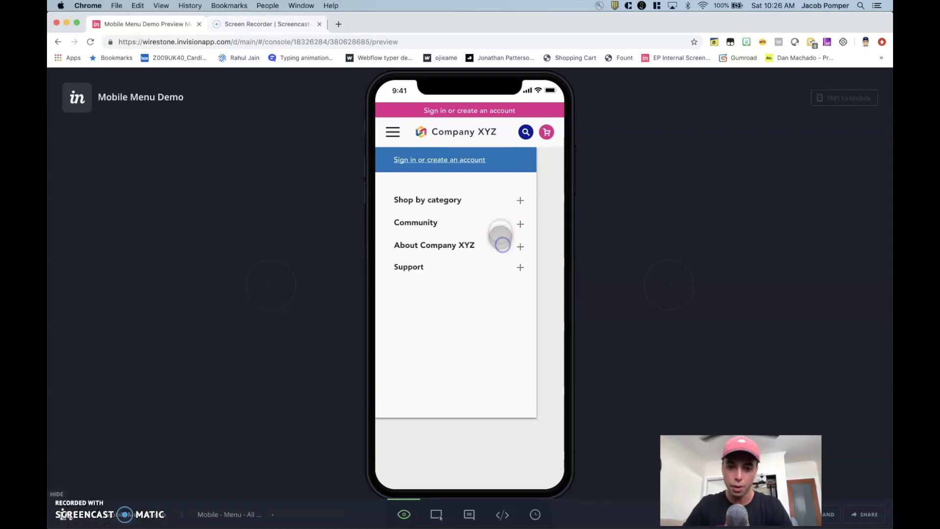
Step: Alternate between the expanded Community and About Company XYZ sections of the prototype, finishing with all menu sections collapsed
click(505, 225)
click(480, 273)
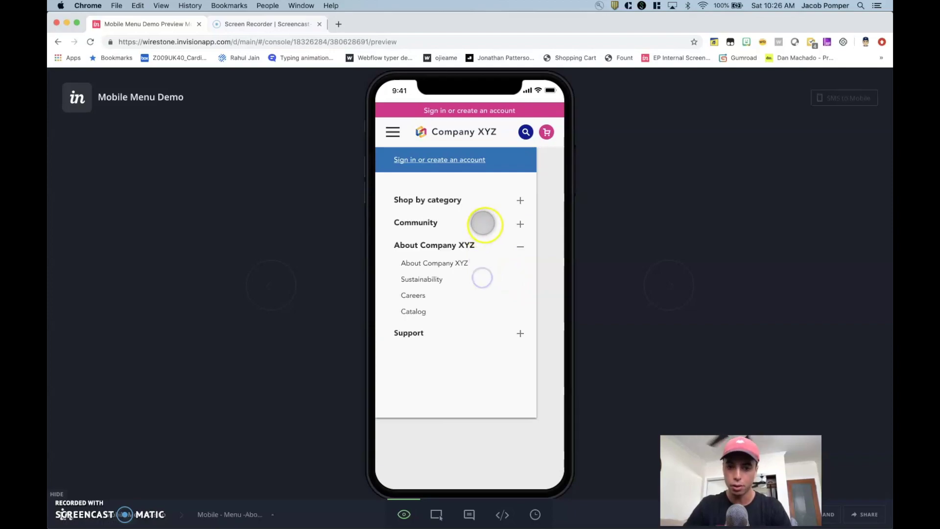
click(483, 221)
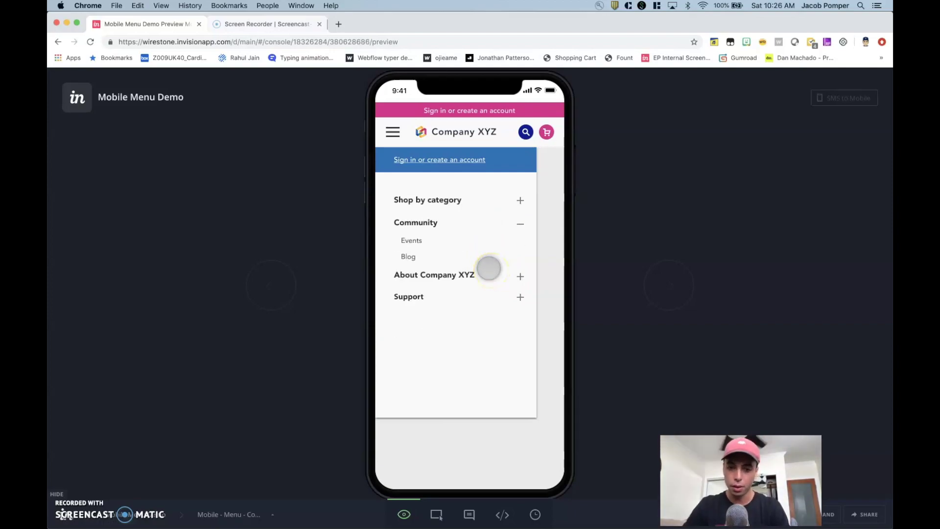
click(489, 269)
click(490, 228)
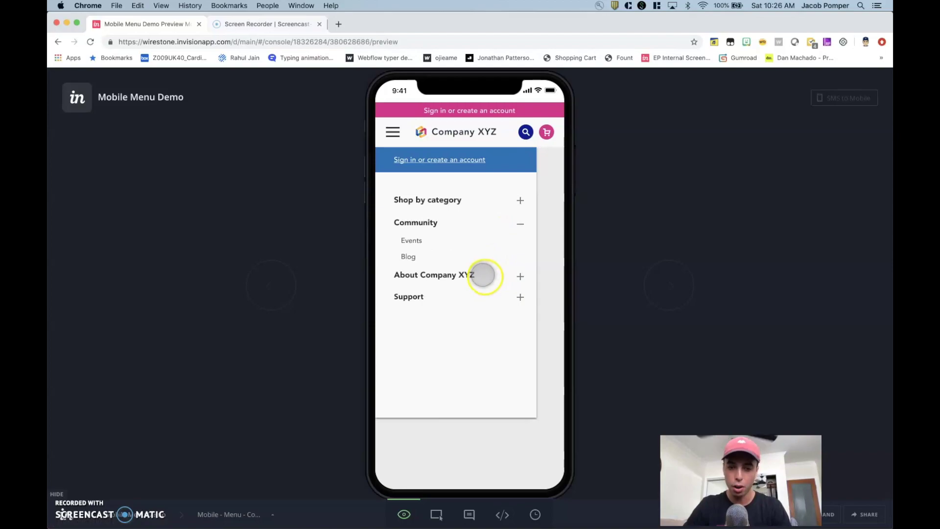
click(483, 275)
click(480, 242)
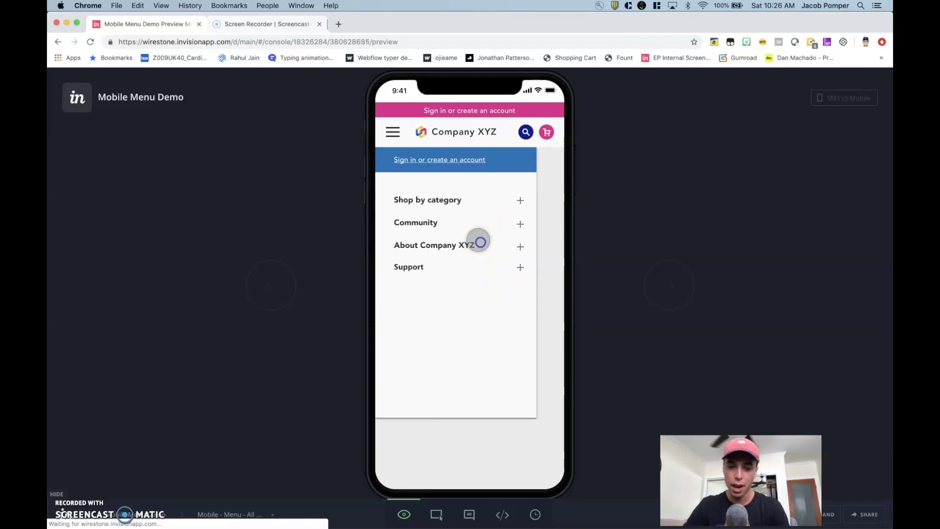
Step: Test switching between Community, About Company XYZ and Shop by category in the prototype menu, ending with Community expanded
click(478, 227)
click(477, 273)
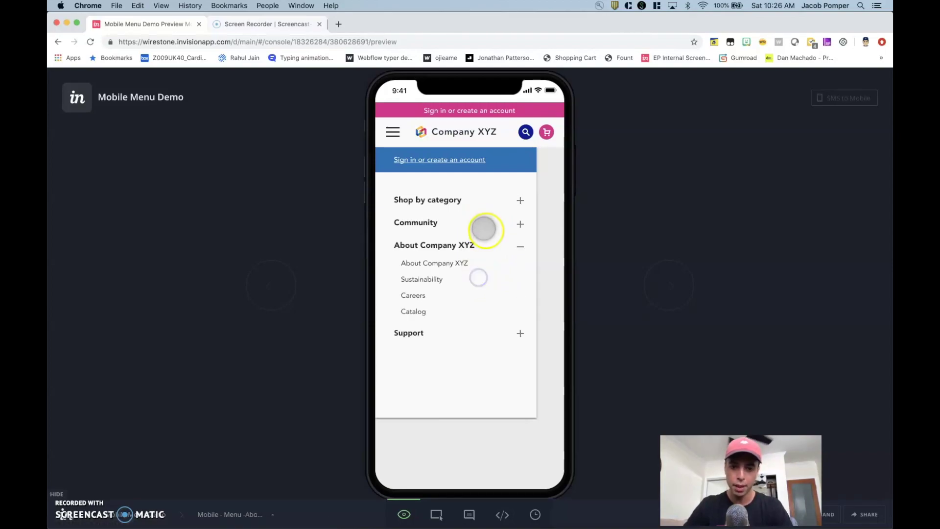
click(484, 228)
click(492, 203)
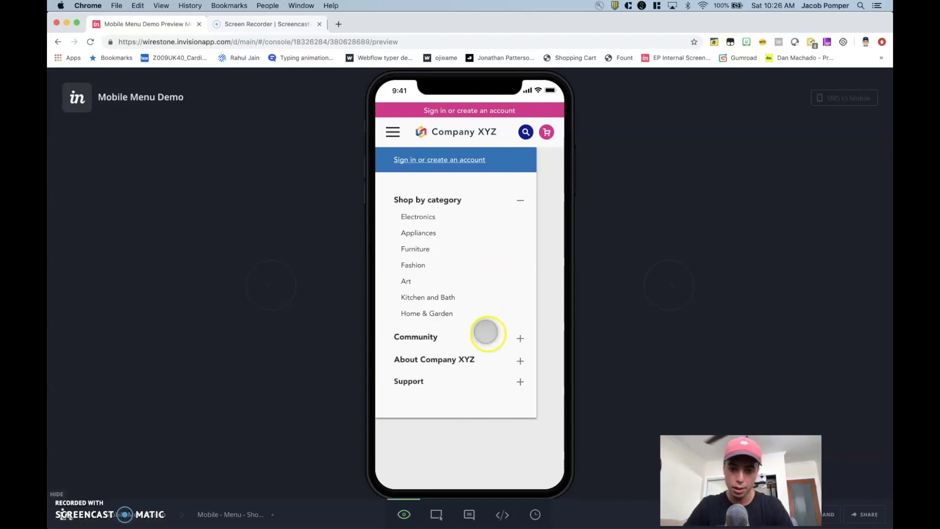
click(486, 332)
click(497, 207)
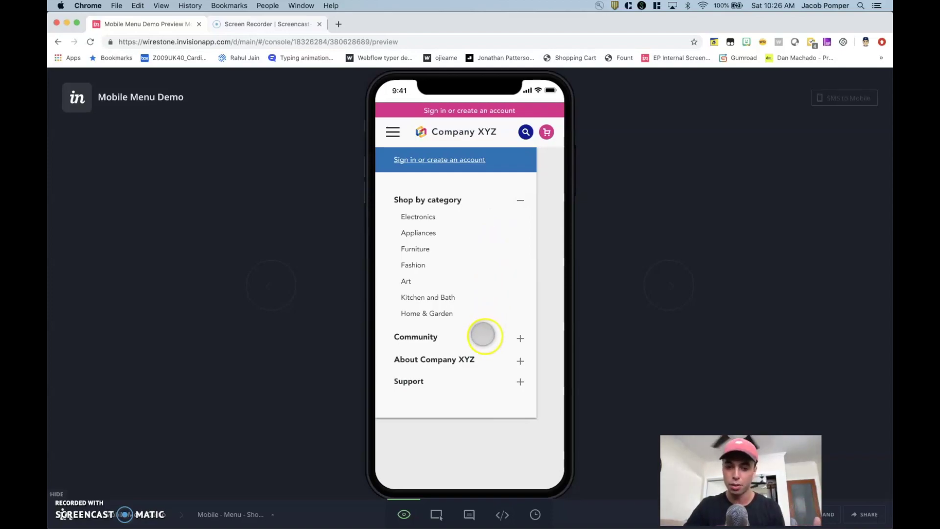
click(483, 335)
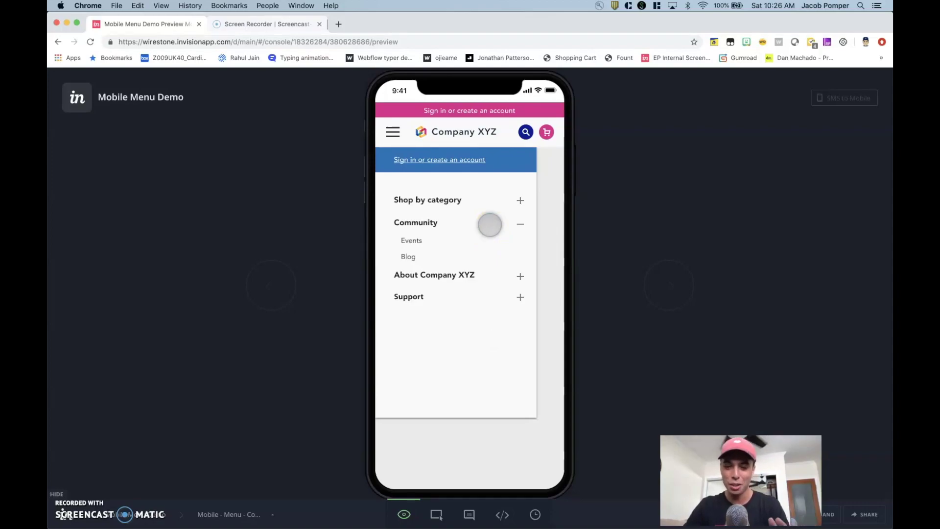
Step: Collapse and reopen Community, alternating it with About Company XYZ, and finish with Community expanded
click(490, 225)
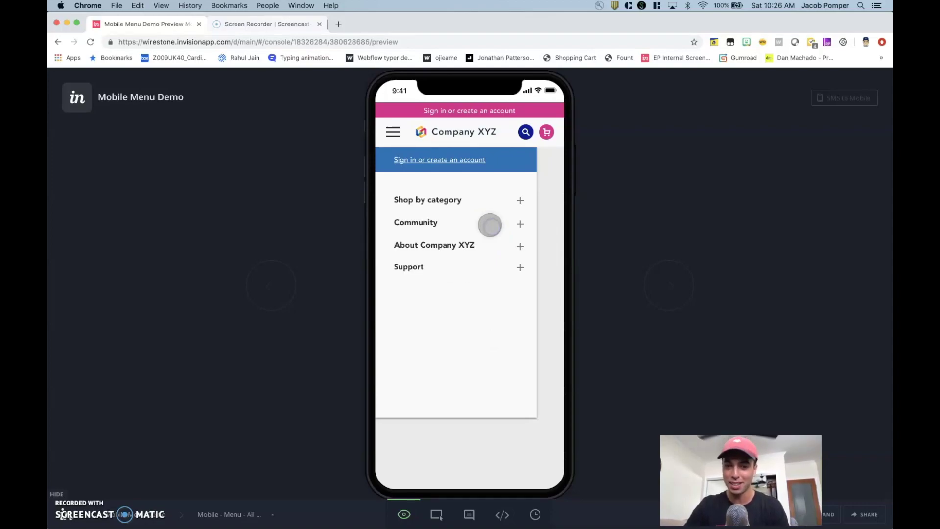
click(490, 224)
click(494, 280)
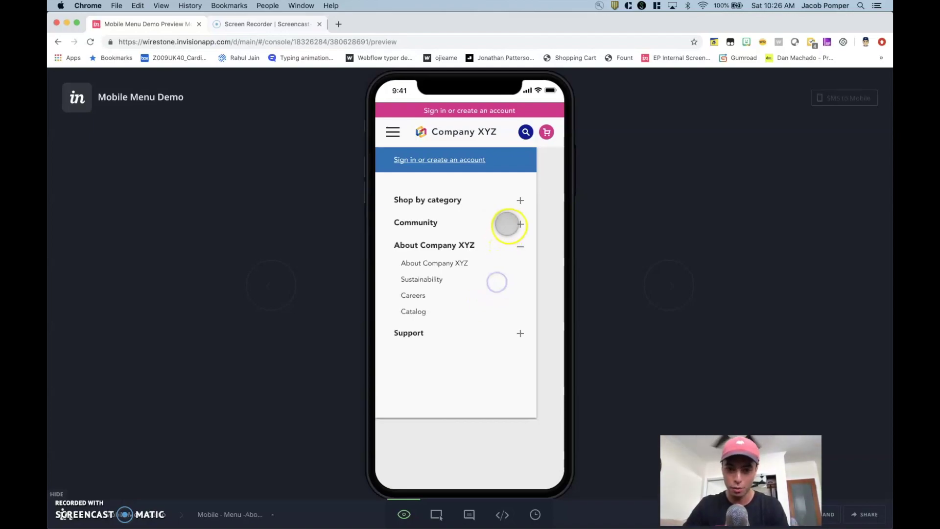
click(509, 225)
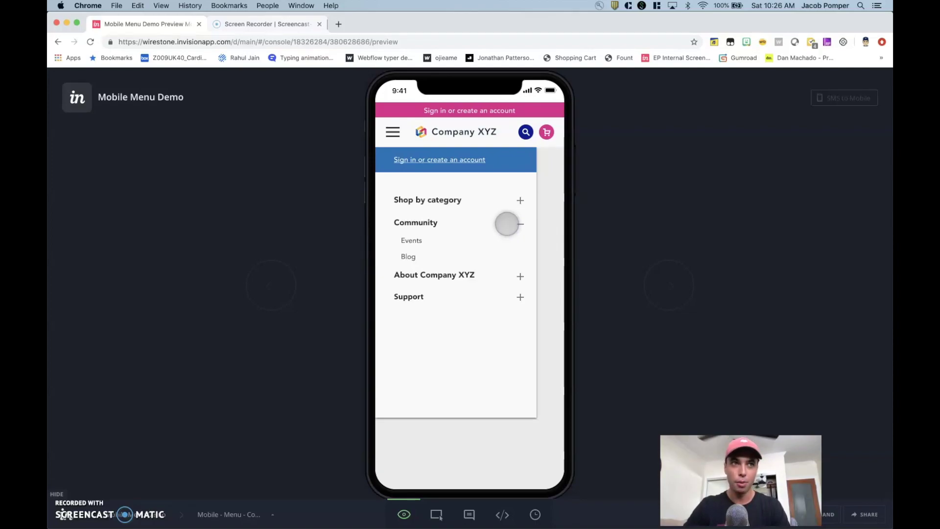
click(509, 226)
click(502, 253)
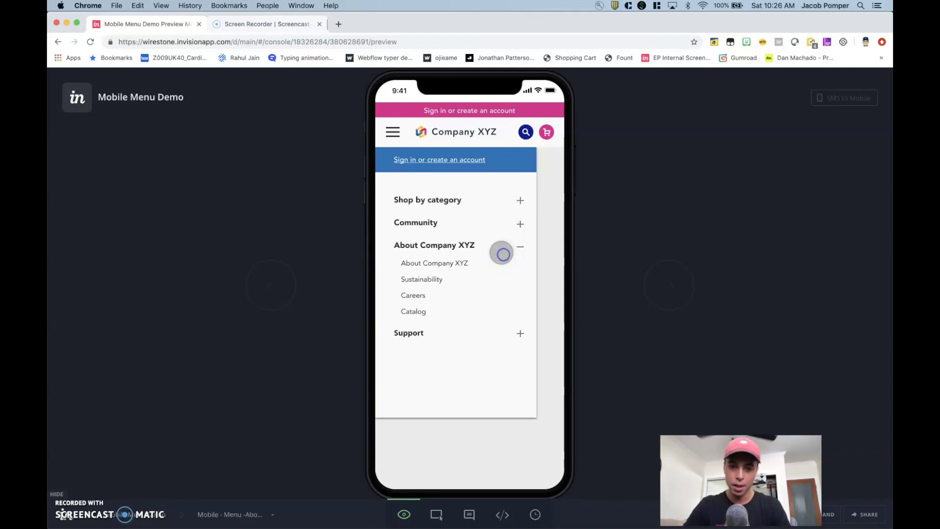
click(499, 223)
click(485, 269)
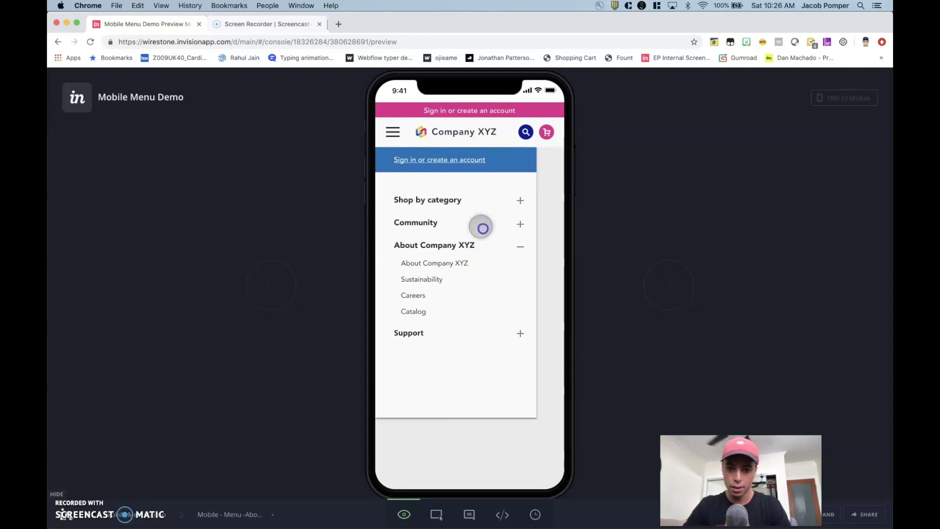
click(482, 225)
Step: Alternate between the expanded Shop by category and Community sections, ending with Shop by category open
click(490, 200)
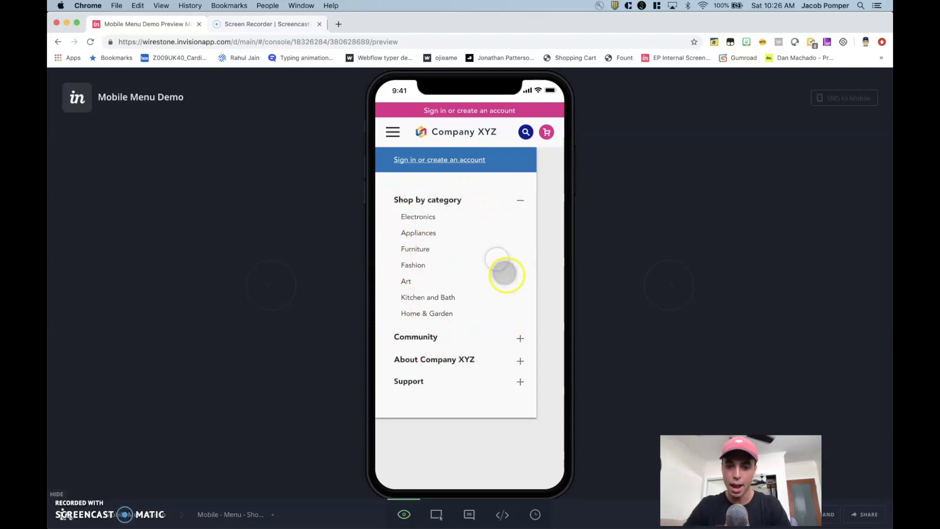
click(455, 341)
click(489, 198)
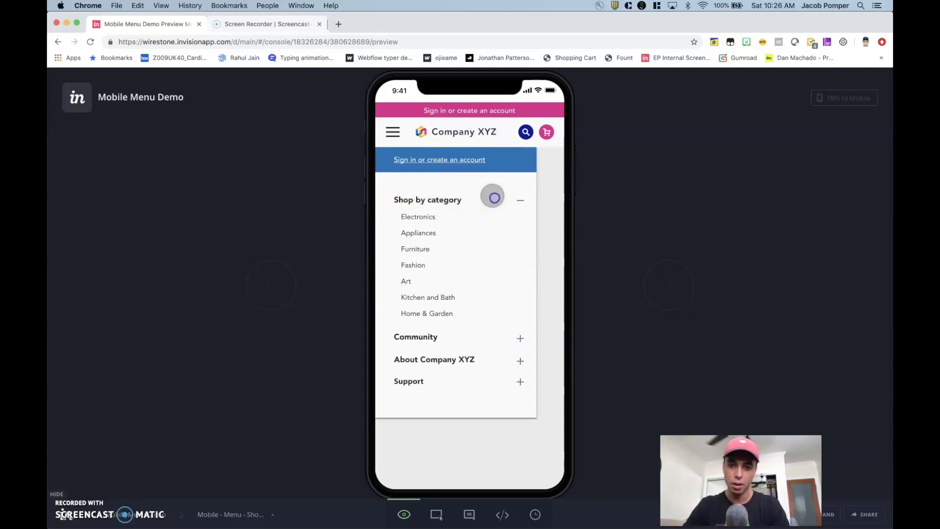
click(492, 340)
click(493, 202)
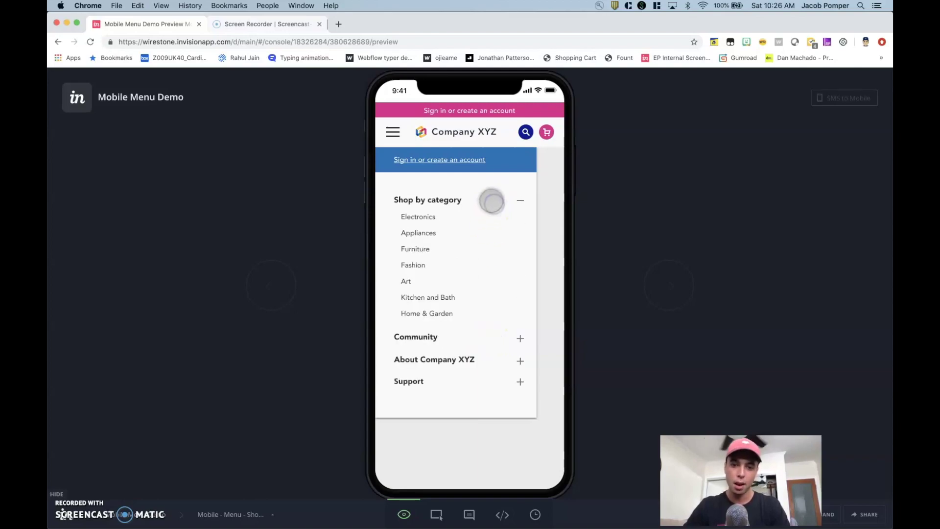
Step: Open the Electronics subcategory page in the prototype, return to the main menu, and collapse Shop by category
click(461, 215)
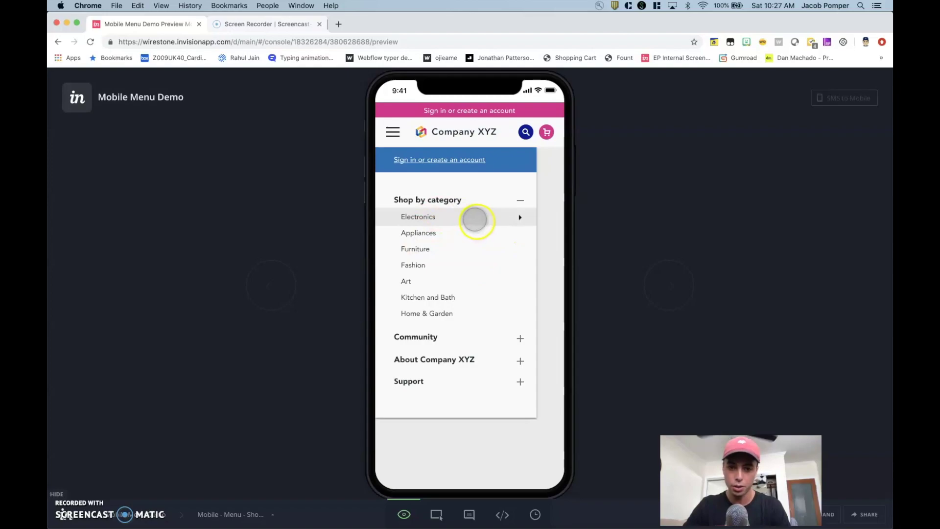
click(511, 221)
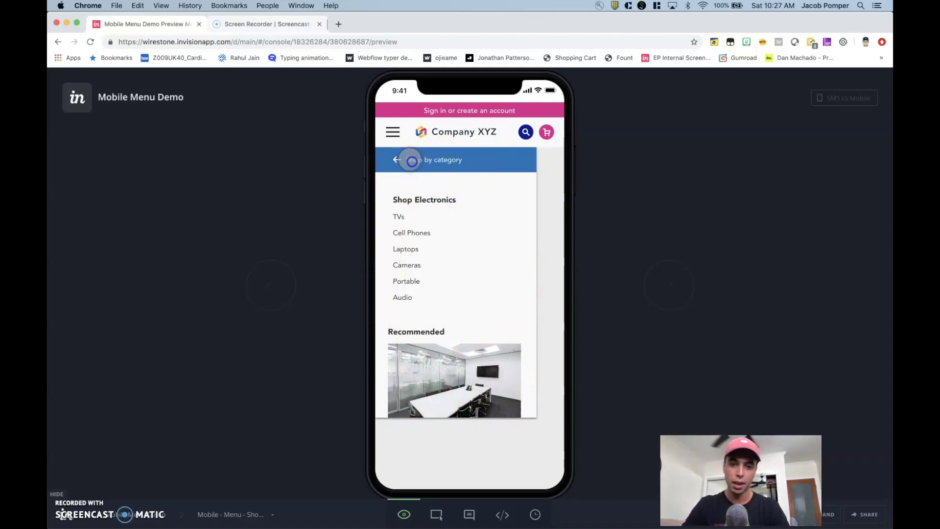
click(412, 160)
click(434, 204)
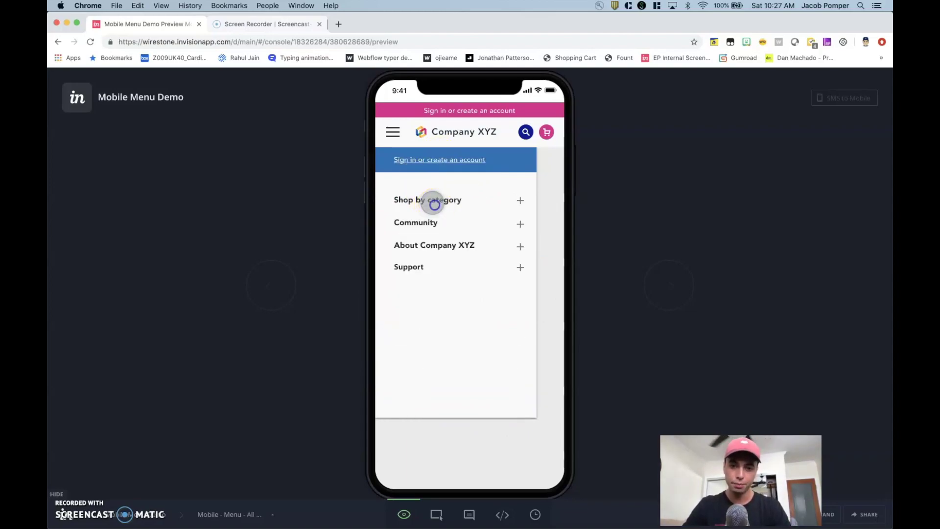
Step: Toggle Shop by category, About Company XYZ, and Community once more to test the accordion transitions
click(436, 201)
click(441, 201)
click(454, 234)
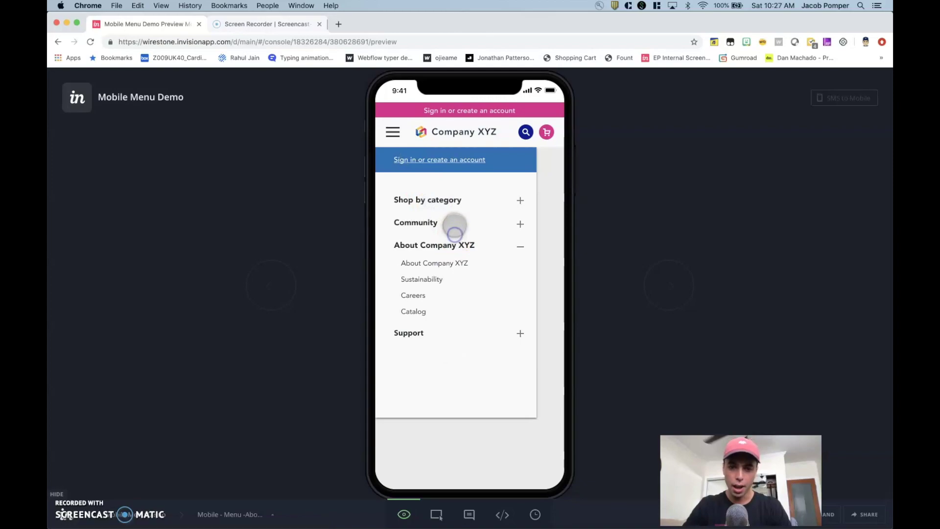
click(455, 223)
click(474, 202)
click(475, 200)
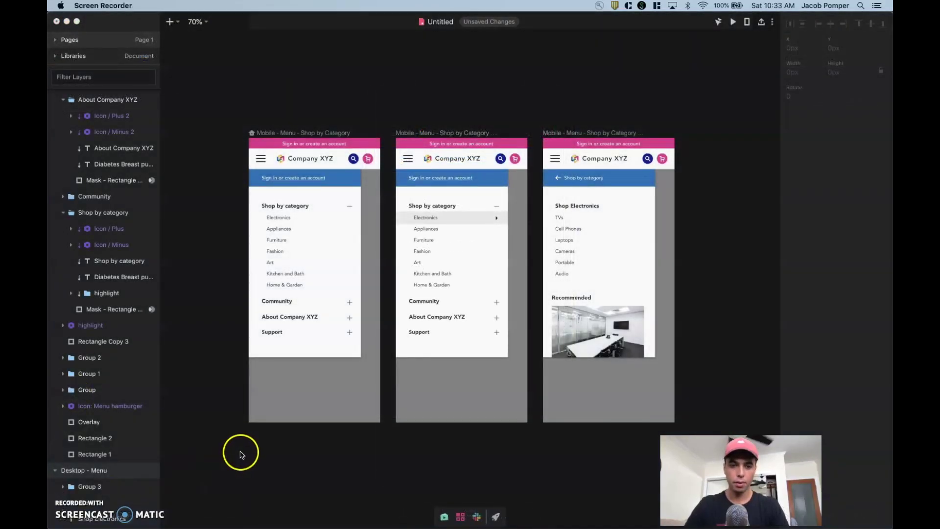
Step: Switch to the InVision Studio document and look over the rows of mobile menu artboards
click(240, 454)
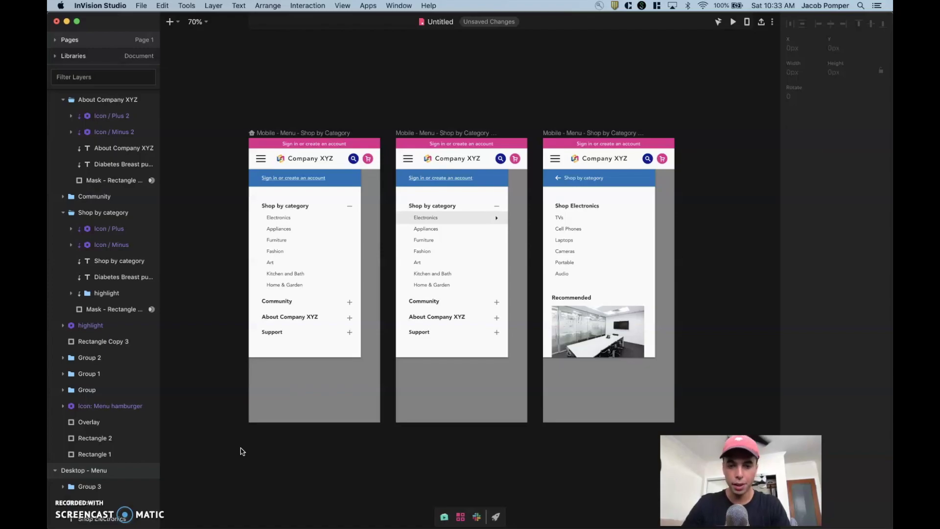
scroll(300, 311, down, 5)
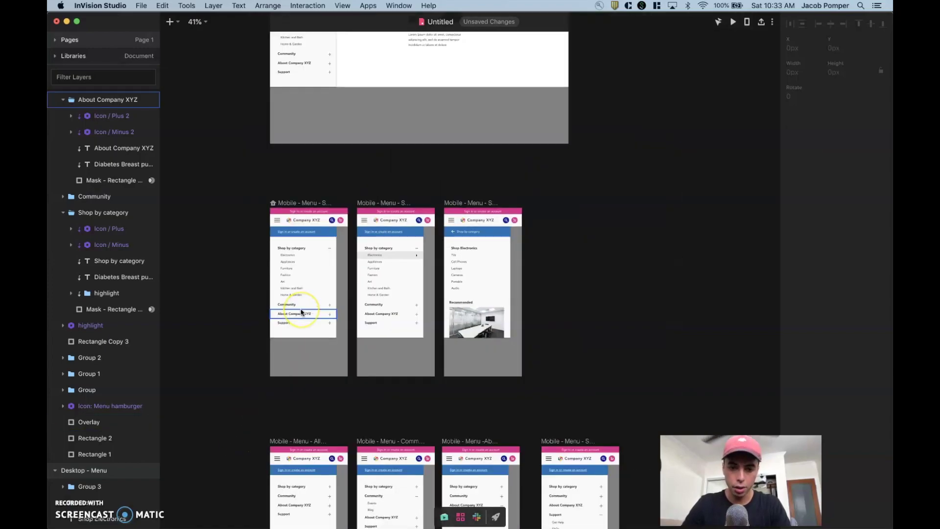
scroll(301, 312, down, 5)
scroll(301, 312, down, 5)
scroll(302, 312, down, 3)
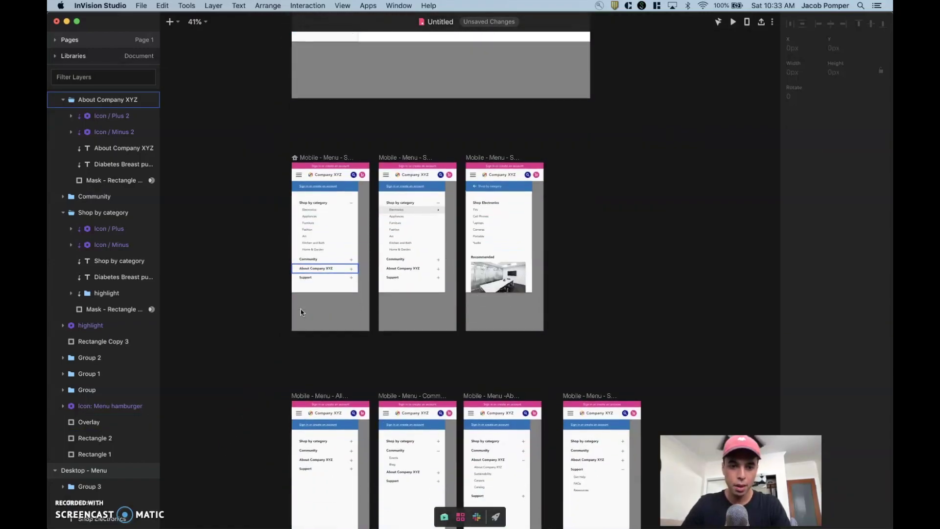
scroll(302, 312, up, 7)
scroll(399, 336, down, 3)
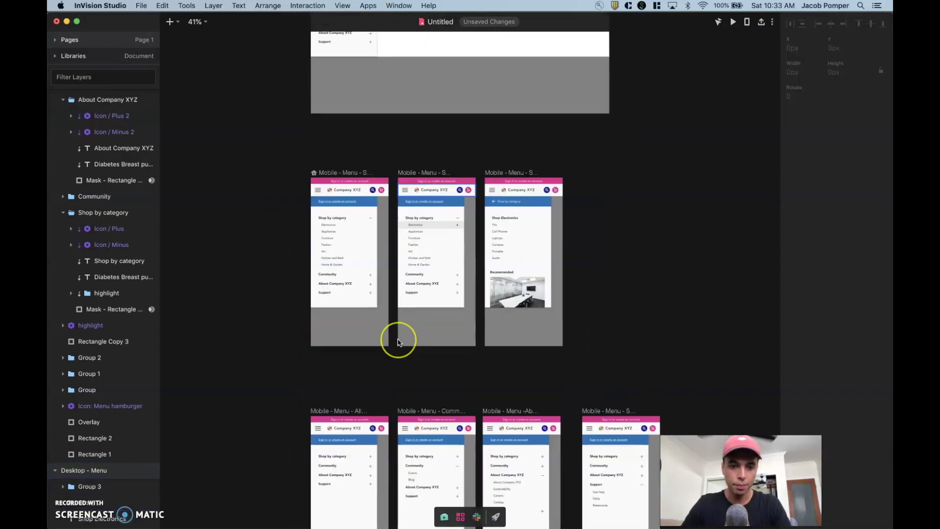
Step: Select the mask rectangle inside the Shop by category group on the Mobile - Menu - Shop by Category artboard
scroll(399, 336, up, 8)
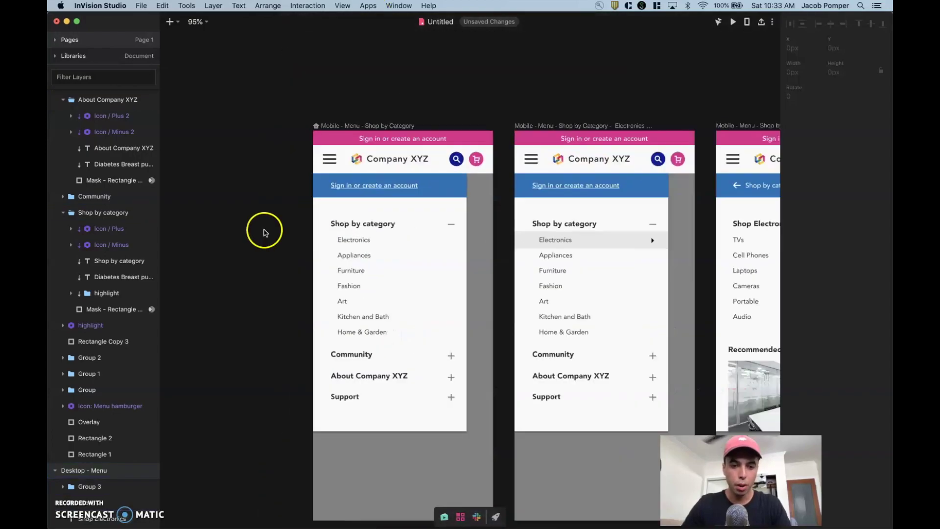
click(331, 247)
scroll(332, 248, up, 2)
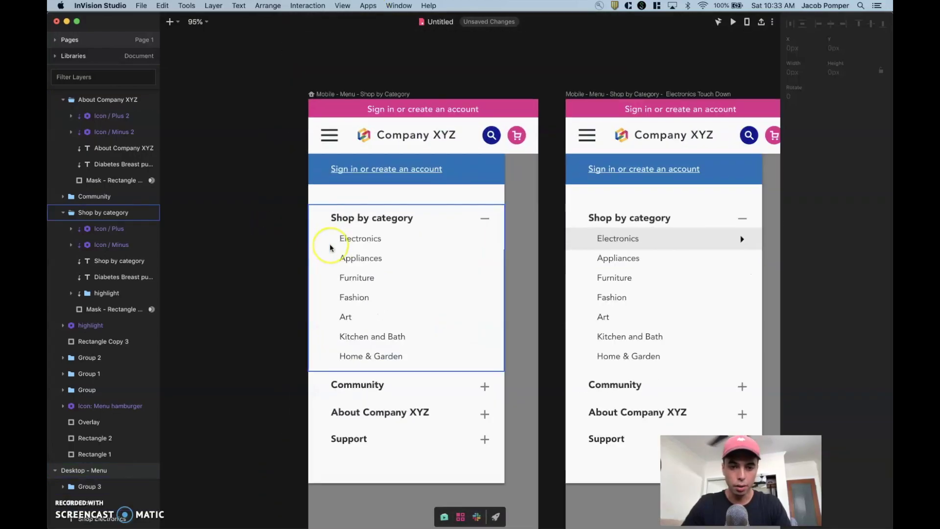
scroll(331, 247, right, 3)
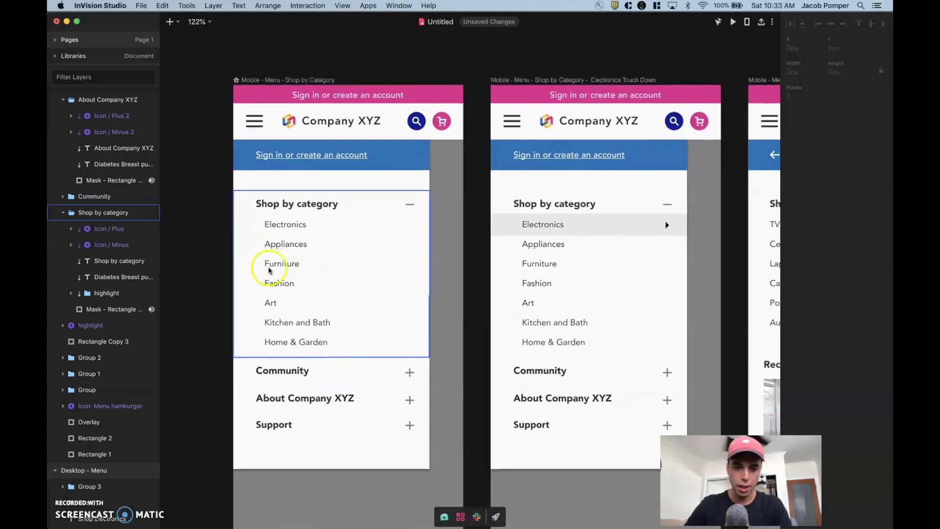
click(252, 304)
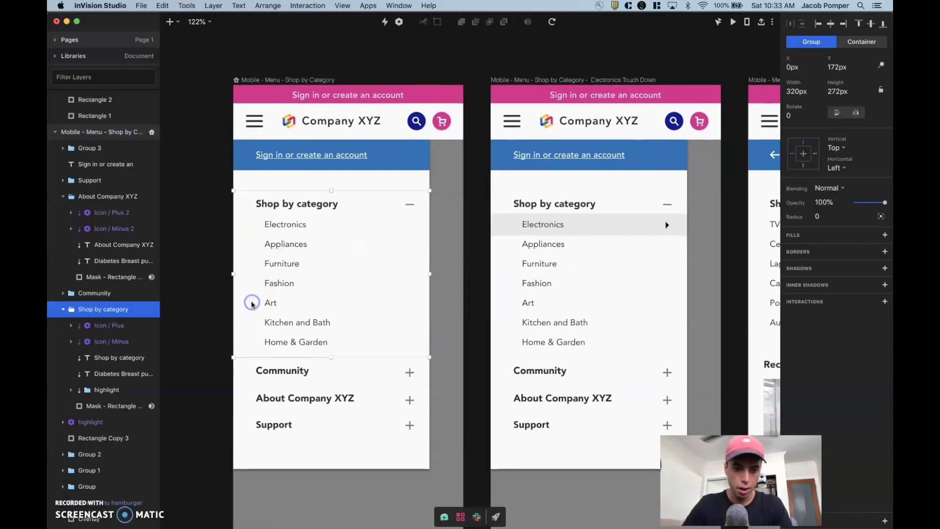
click(251, 312)
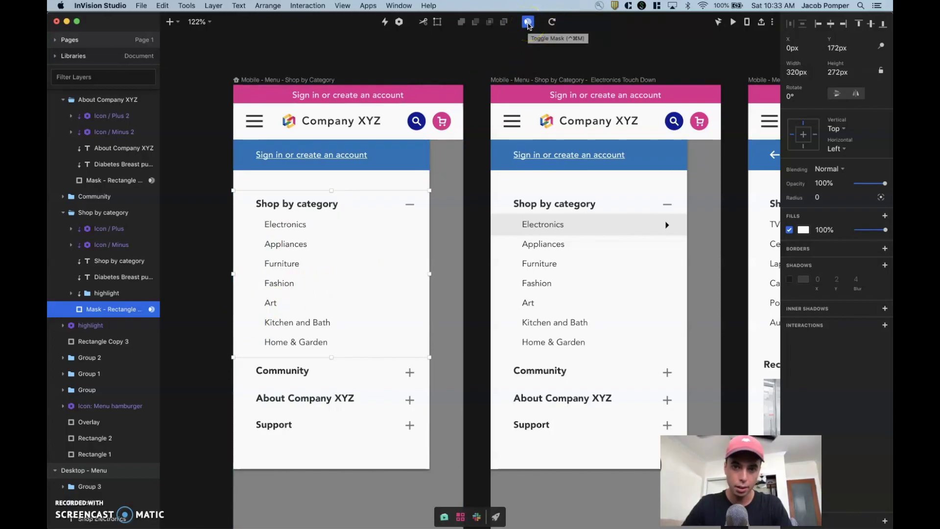
Step: Try shrinking the Shop by category mask's height to 45 px, undo the resize, and deselect the mask
click(331, 358)
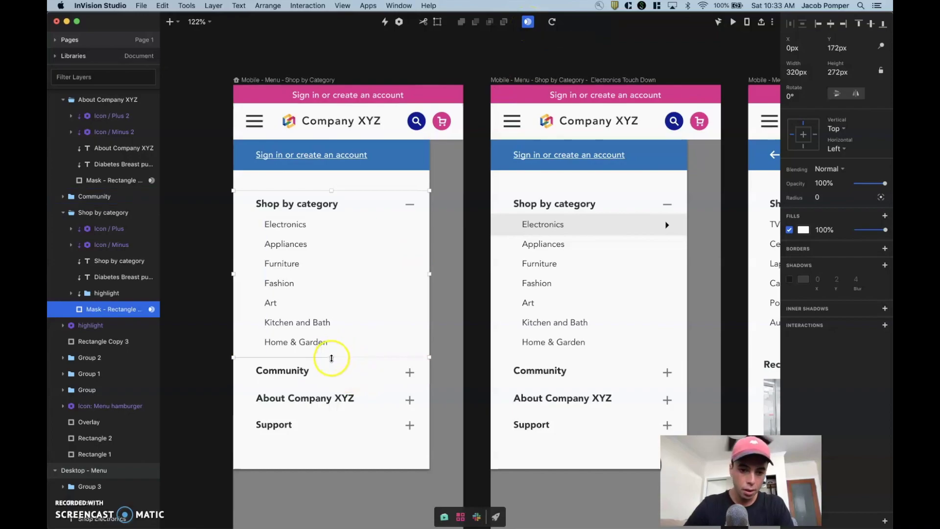
mouse_move(332, 358)
mouse_down()
mouse_move(334, 219)
mouse_move(330, 336)
mouse_move(313, 240)
mouse_move(311, 277)
mouse_move(311, 227)
mouse_move(316, 358)
mouse_up()
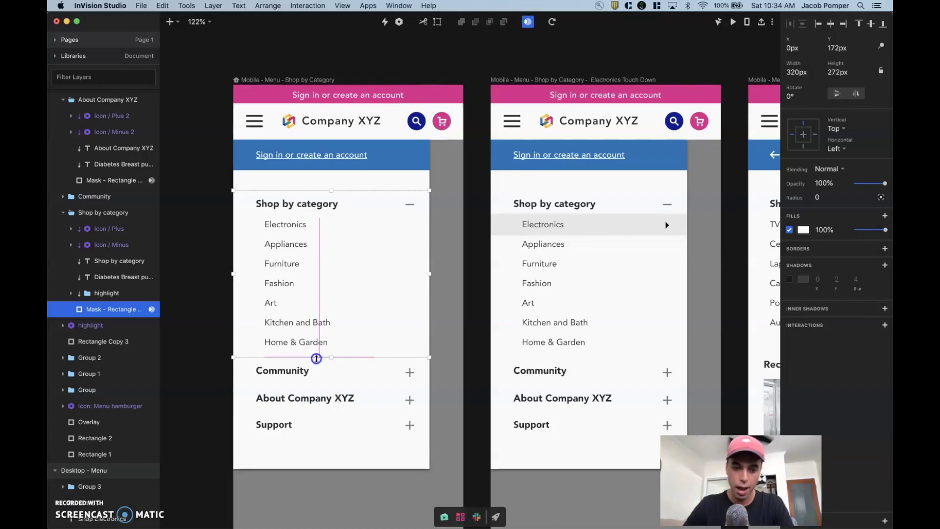
drag(316, 351, 315, 218)
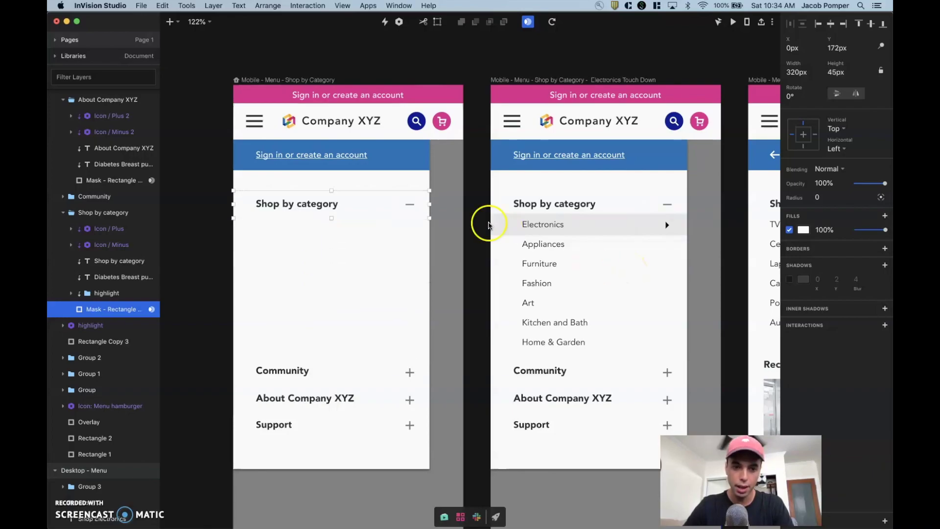
key(super+z)
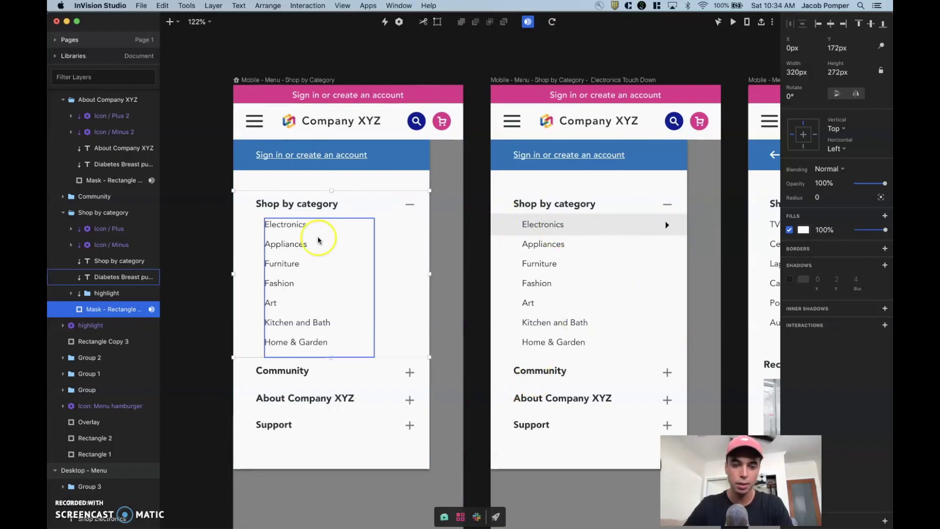
click(205, 177)
scroll(202, 161, down, 2)
scroll(202, 161, down, 3)
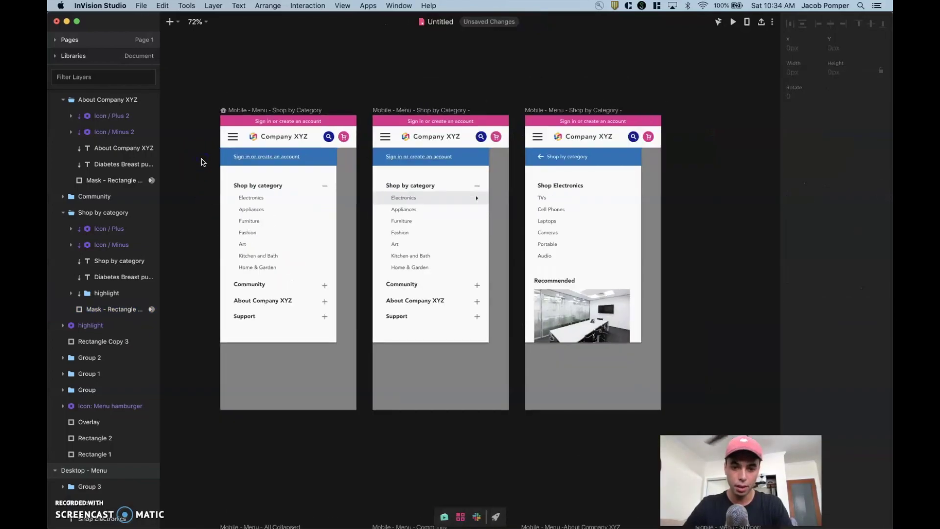
Step: Select the mask rectangle inside the Community group on the Mobile - Menu - Shop by Category artboard
click(260, 163)
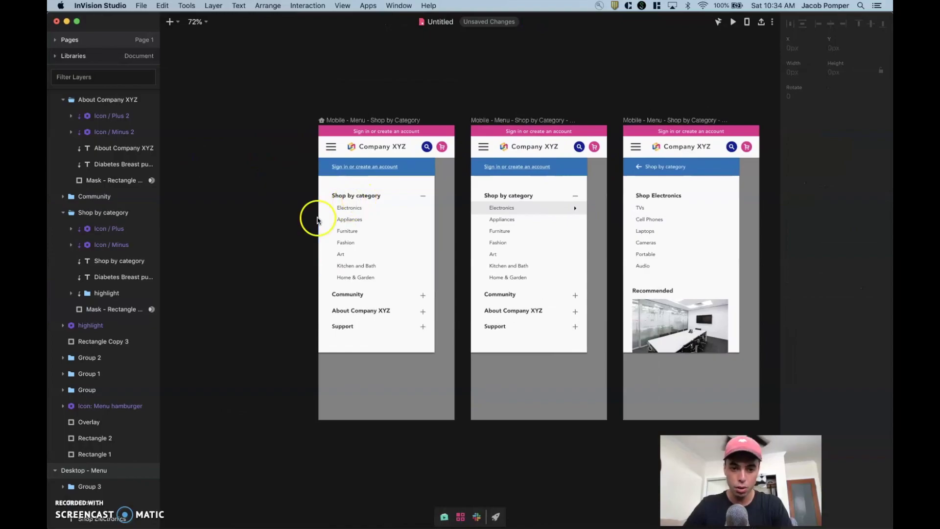
scroll(317, 215, up, 1)
click(385, 233)
scroll(305, 298, up, 3)
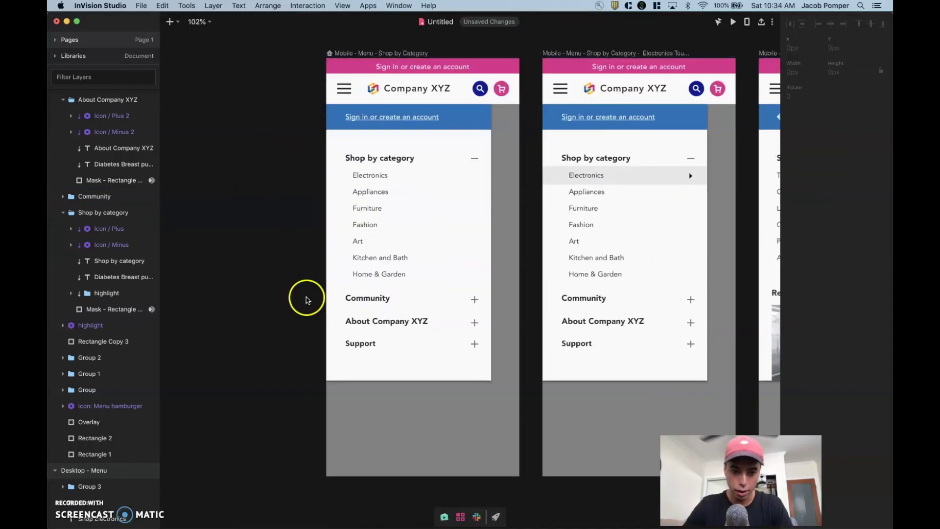
click(340, 307)
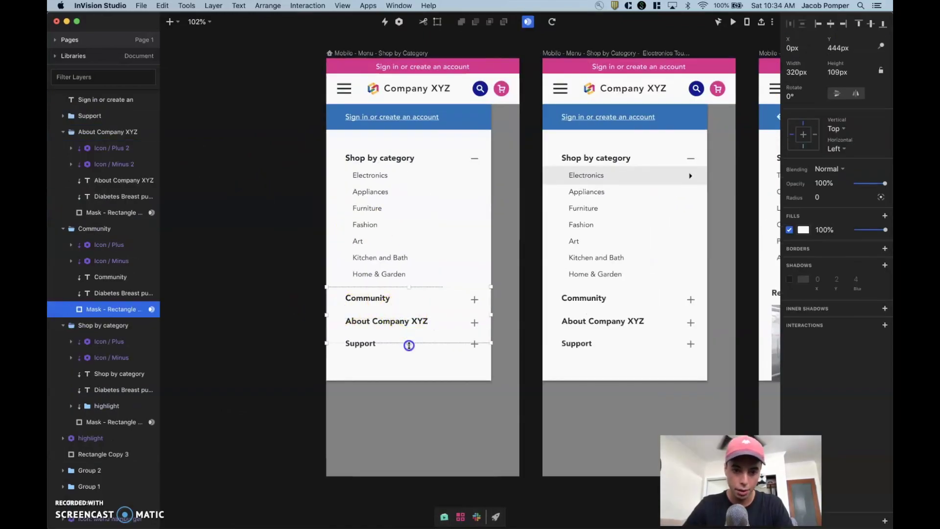
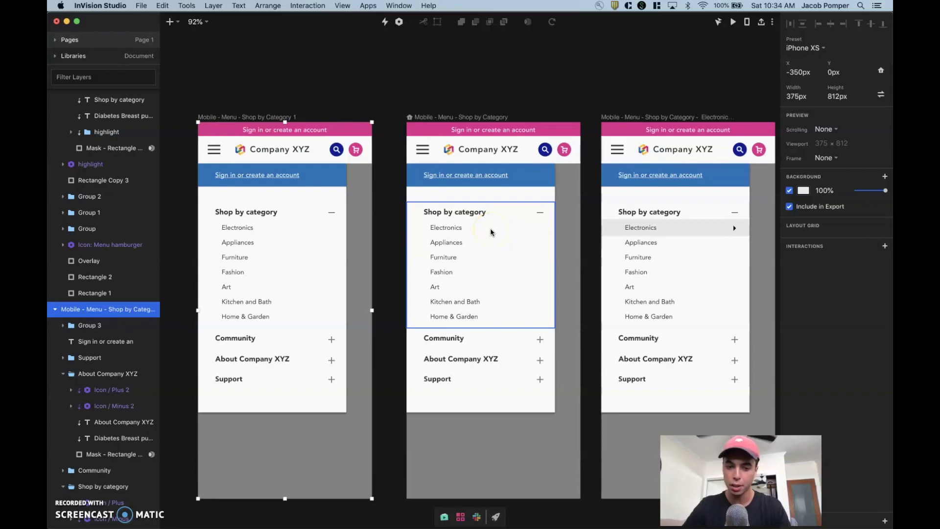
Step: Make the Overlay layer on the Mobile - Menu - Shop by Category 1 artboard fully transparent and deselect it
scroll(331, 147, left, 3)
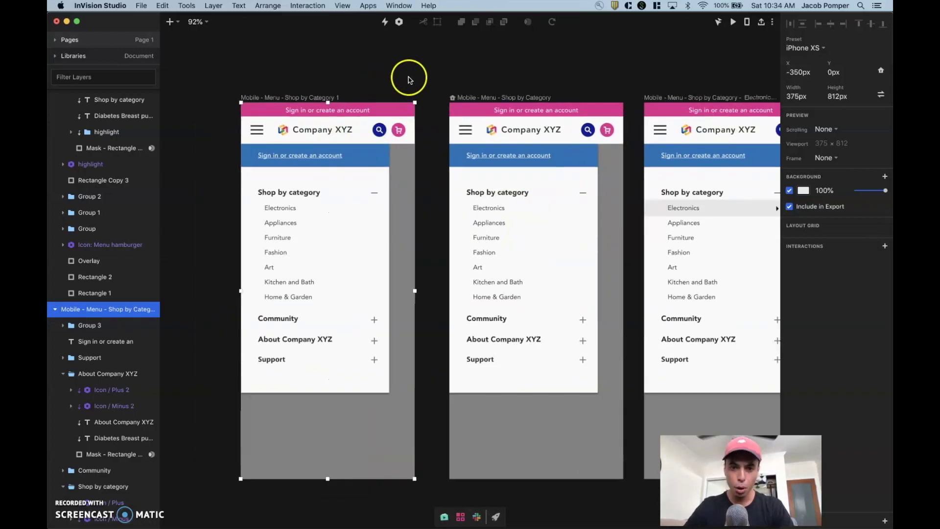
click(410, 77)
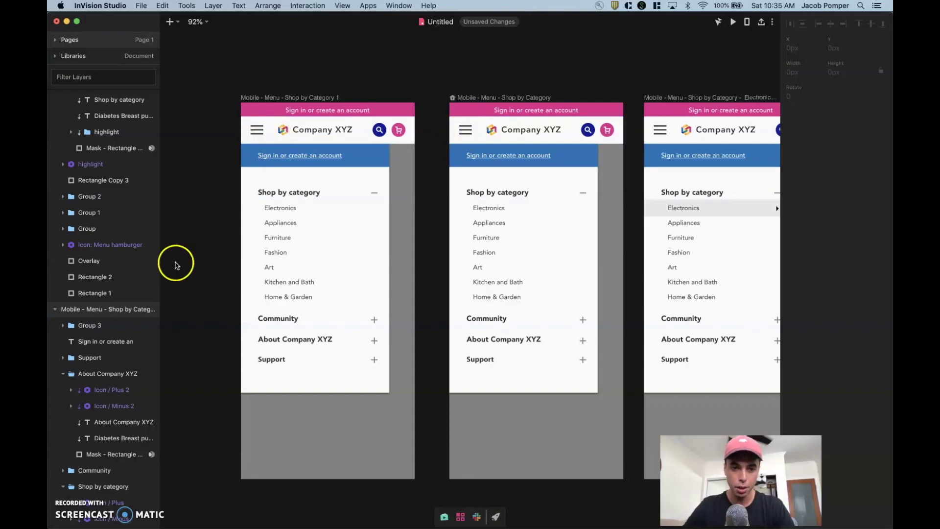
scroll(238, 268, left, 3)
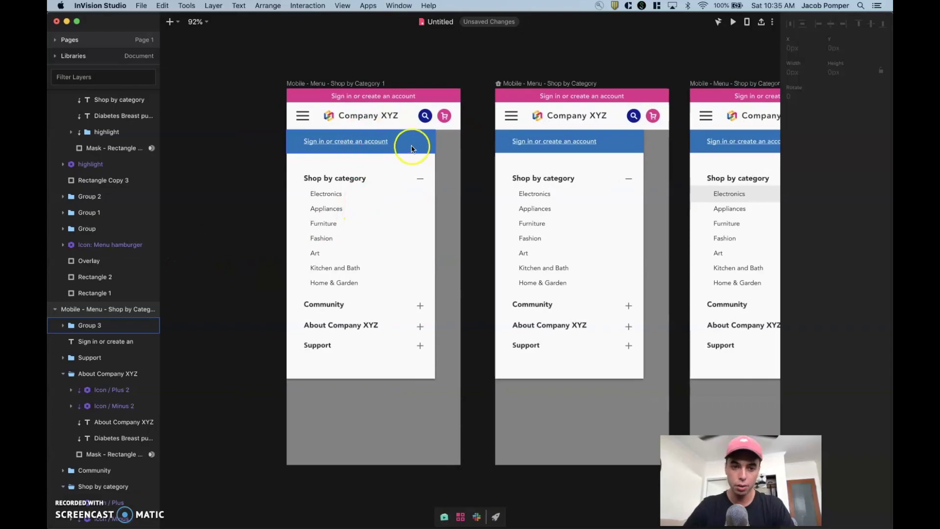
click(392, 419)
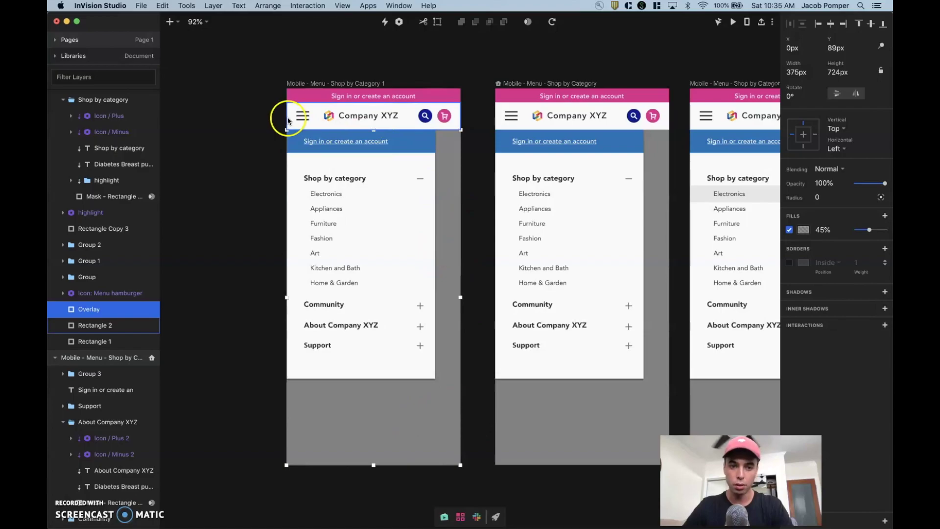
drag(881, 184, 833, 183)
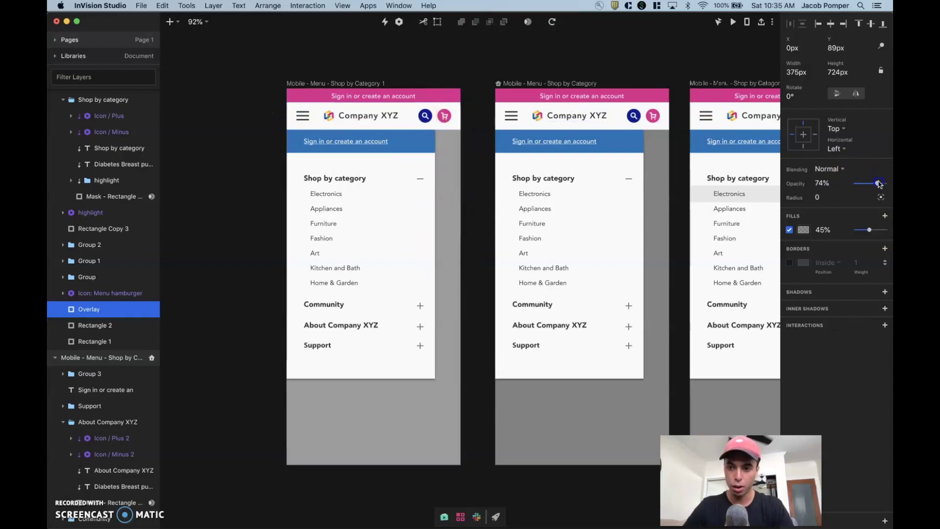
click(253, 192)
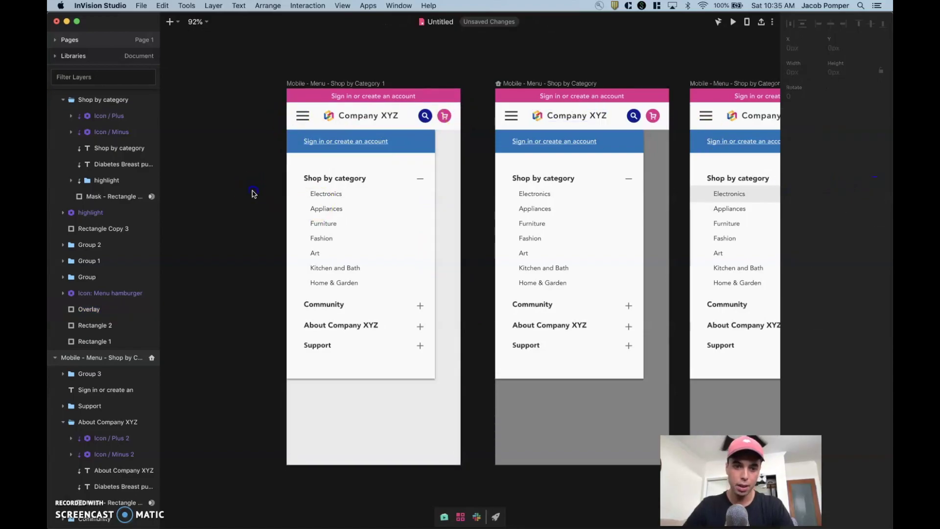
Step: Shift the menu background, its four section groups and the blue sign-in bar on the duplicate artboard to X -250 px and set their opacity to 0%
click(374, 365)
click(347, 346)
shift+click(361, 325)
shift+click(357, 306)
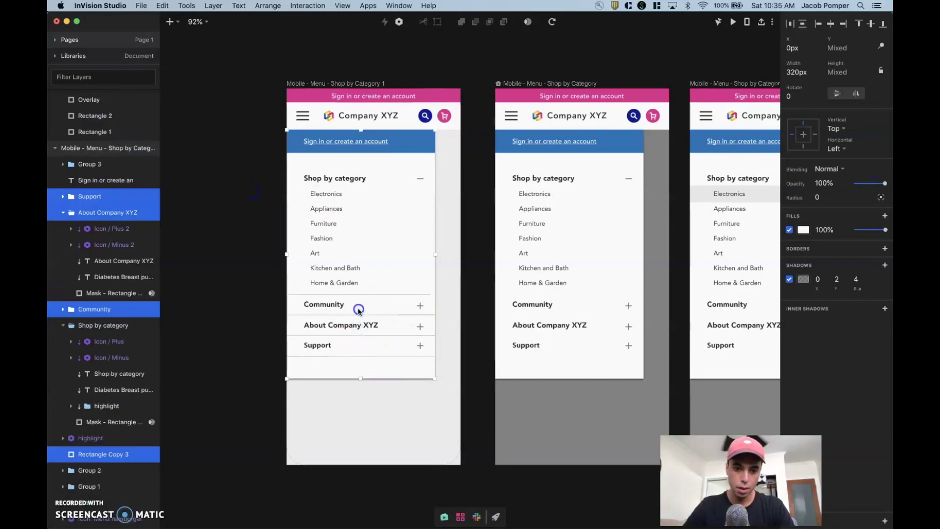
shift+click(352, 290)
shift+click(351, 270)
shift+click(347, 142)
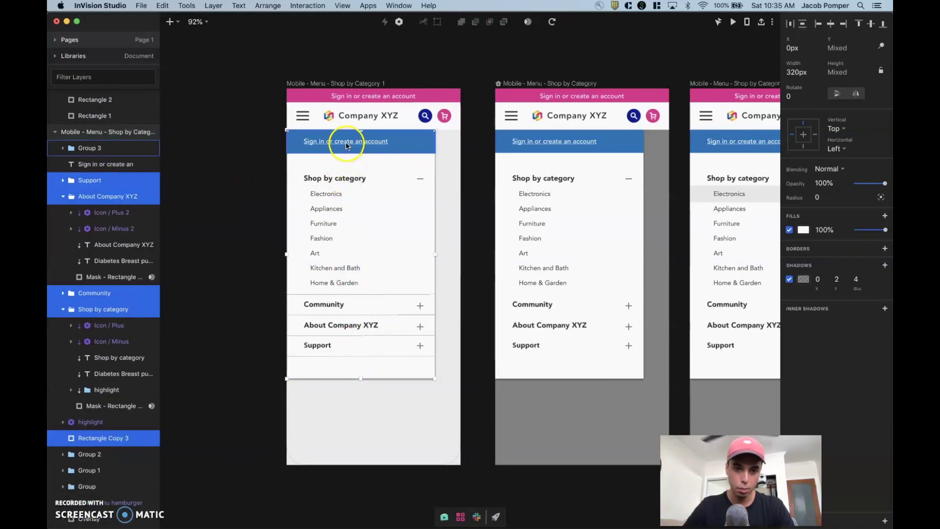
key(shift+Left)
key(shift+Left)
key(shift+Left)
key(shift+Left)
key(shift+Left)
key(shift+Left)
key(shift+Left)
key(shift+Left)
key(shift+Left)
key(shift+Left)
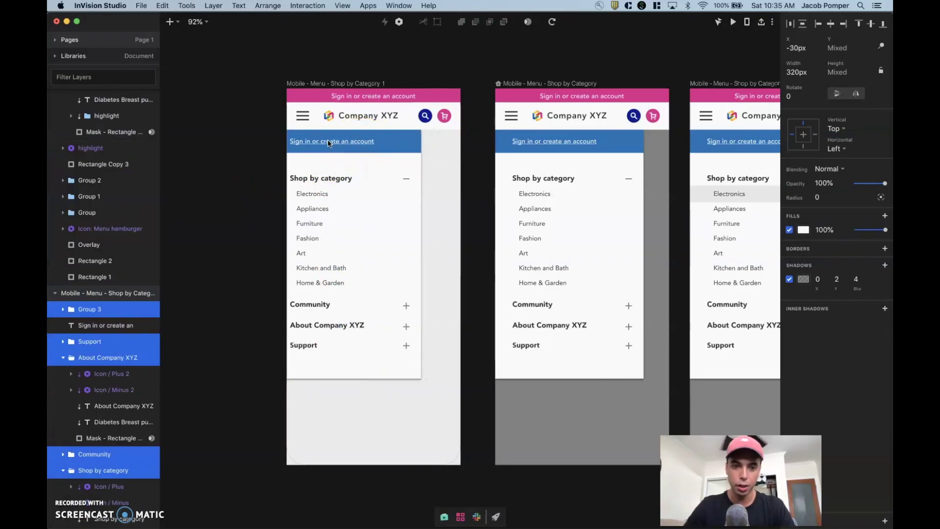
key(shift+Left)
key(shift+Left)
key(shift+Left)
key(shift+Left)
key(shift+Left)
key(shift+Left)
key(shift+Left)
key(shift+Left)
key(shift+Left)
key(shift+Left)
key(shift+Left)
key(shift+Left)
key(shift+Left)
key(shift+Left)
key(shift+Left)
key(shift+Left)
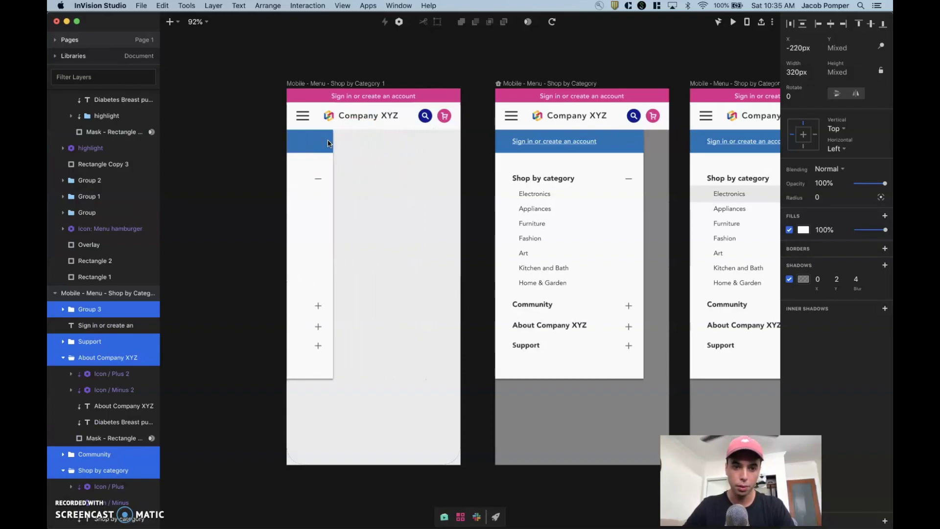
key(shift+Right)
key(shift+Right)
key(shift+Left)
key(shift+Left)
key(shift+Left)
key(shift+Left)
key(shift+Left)
key(shift+Left)
key(shift+Left)
key(shift+Left)
click(456, 87)
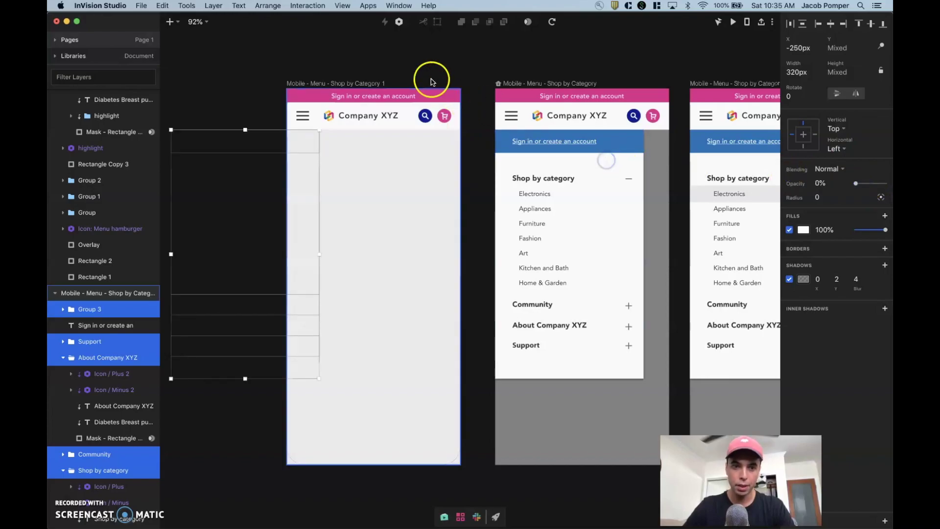
Step: Link the duplicate artboard's hamburger icon to Mobile - Menu - Shop by Category with a Tap trigger and Motion transition
click(304, 118)
key(c)
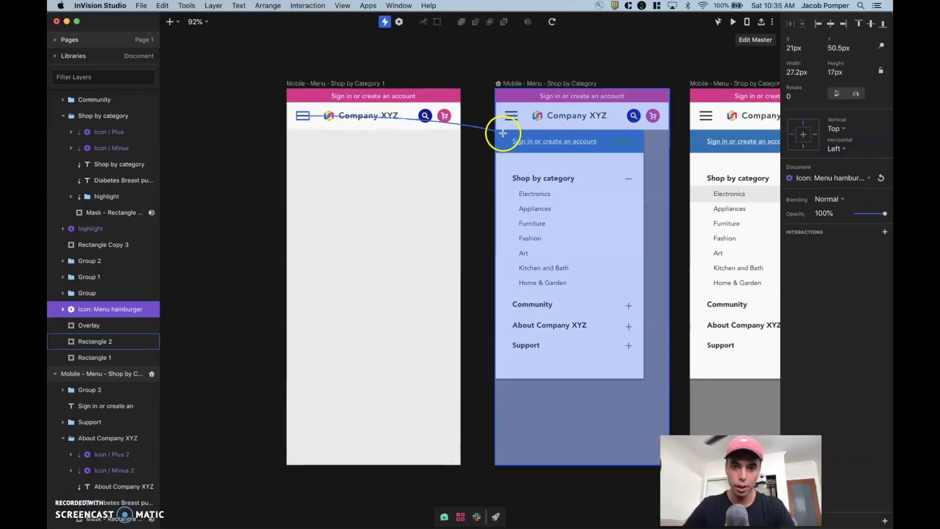
click(508, 128)
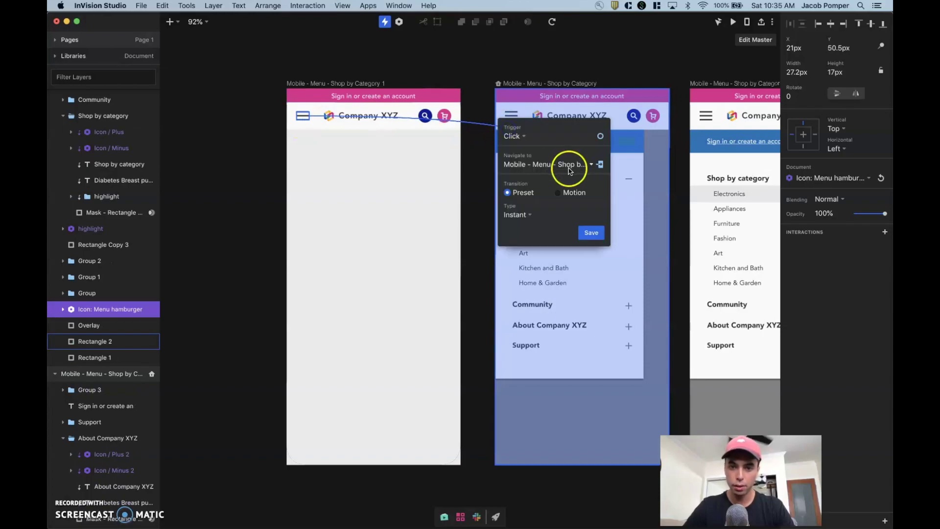
click(520, 136)
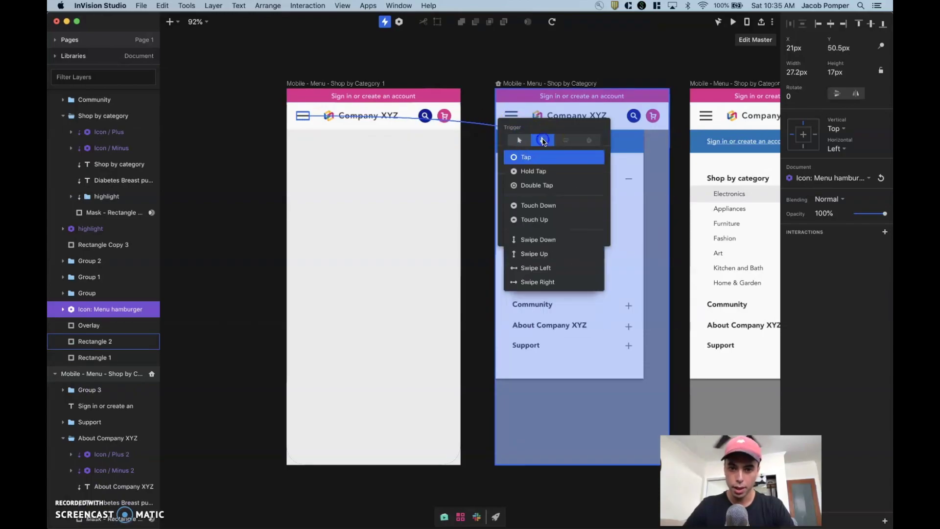
click(520, 154)
click(559, 193)
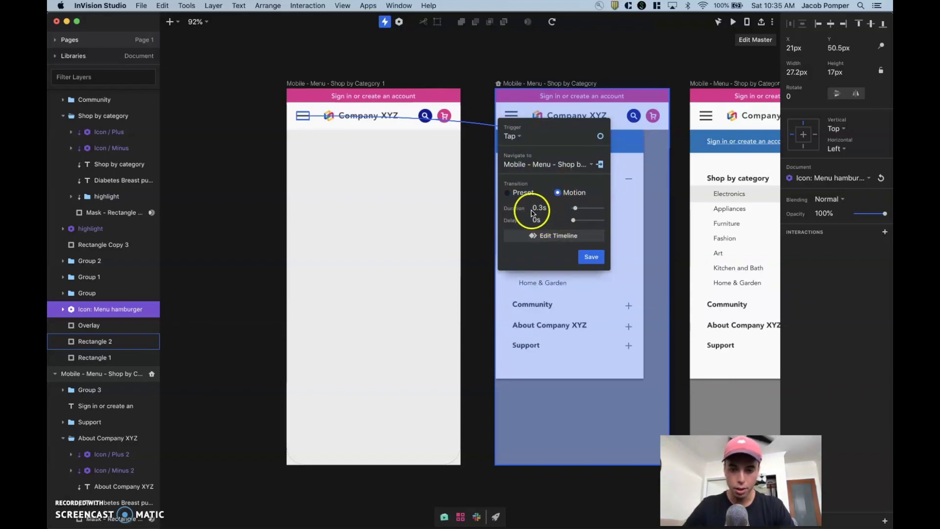
click(591, 257)
Step: Preview the prototype from the Shop by Category 1 artboard, open the menu with the hamburger icon, and close the preview
click(294, 83)
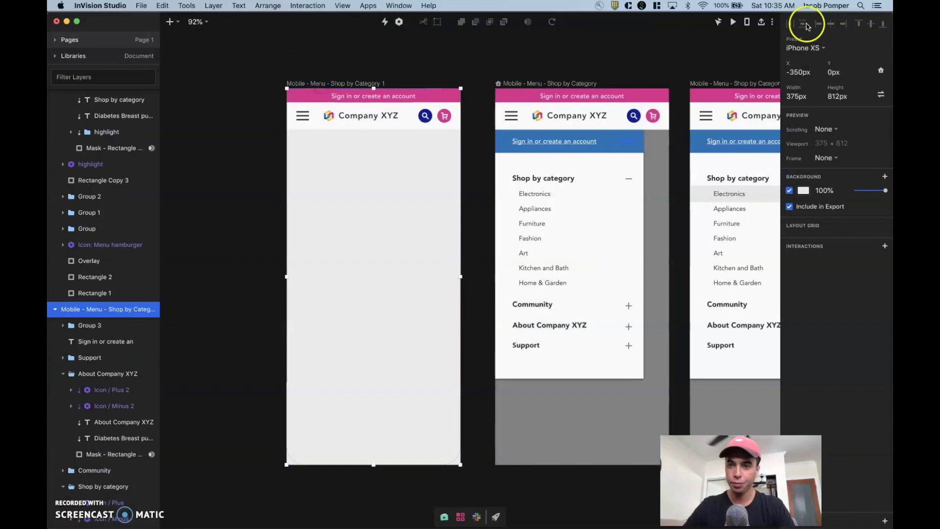
click(733, 23)
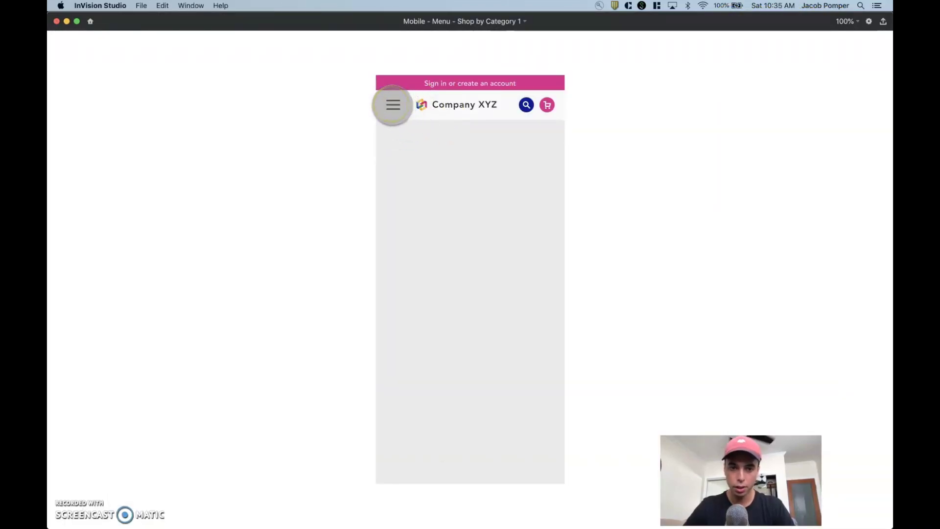
click(393, 104)
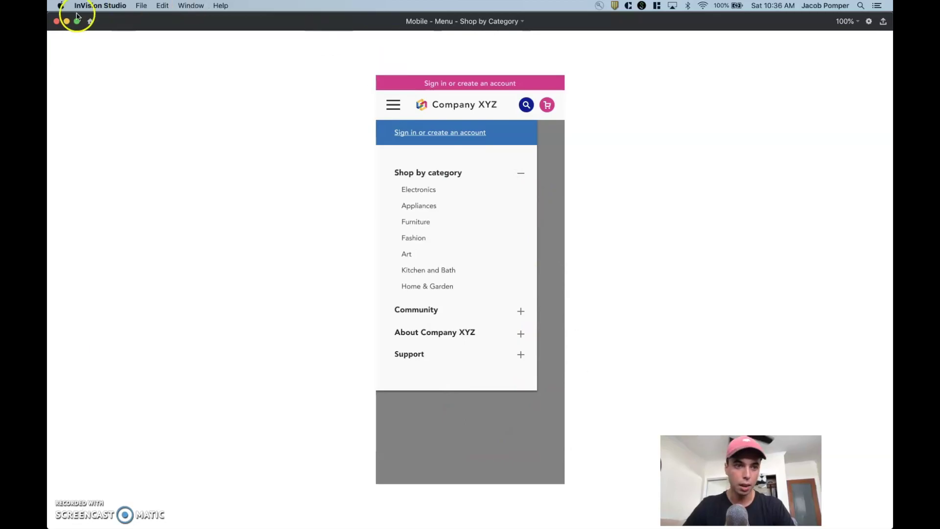
click(56, 21)
Step: Link the open-menu artboard's hamburger icon back to Mobile - Menu - Shop by Category 1 with a Tap trigger and Motion transition
click(510, 116)
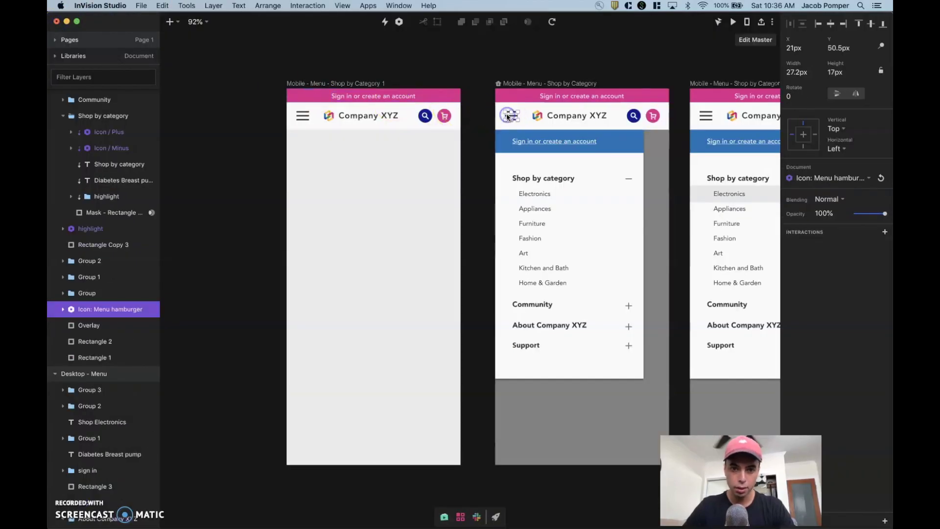
key(c)
click(397, 148)
click(473, 276)
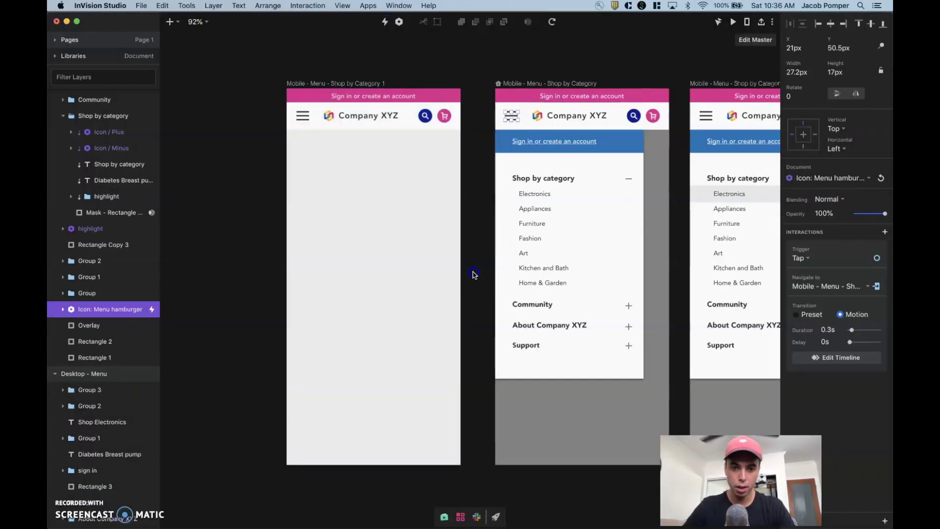
Step: Preview from the Shop by Category 1 artboard and toggle the hamburger menu open and closed repeatedly to test the sliding transition
click(339, 87)
click(734, 23)
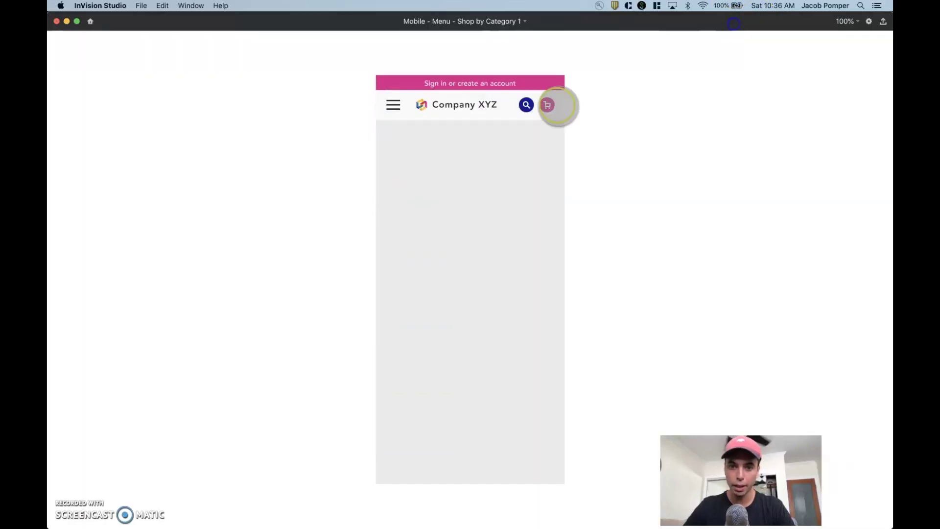
click(394, 102)
click(393, 102)
click(393, 104)
click(394, 104)
click(393, 105)
click(394, 105)
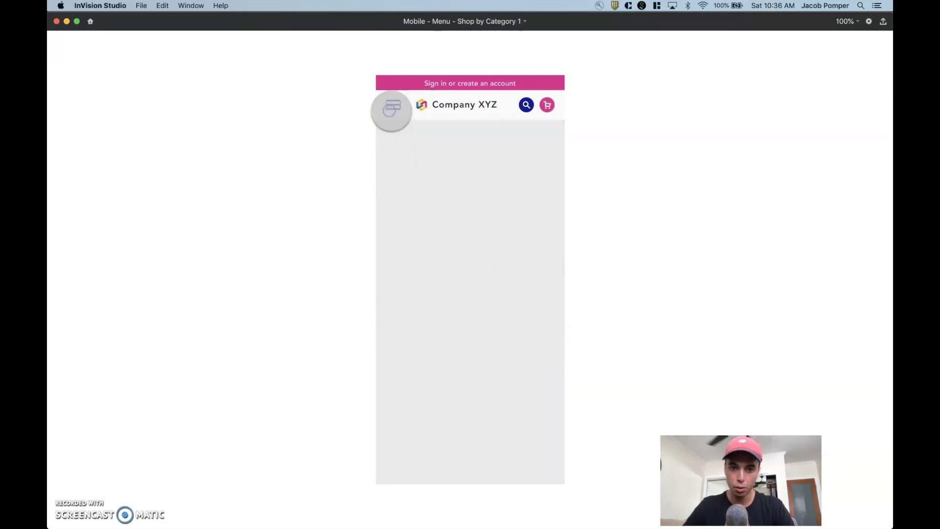
click(393, 104)
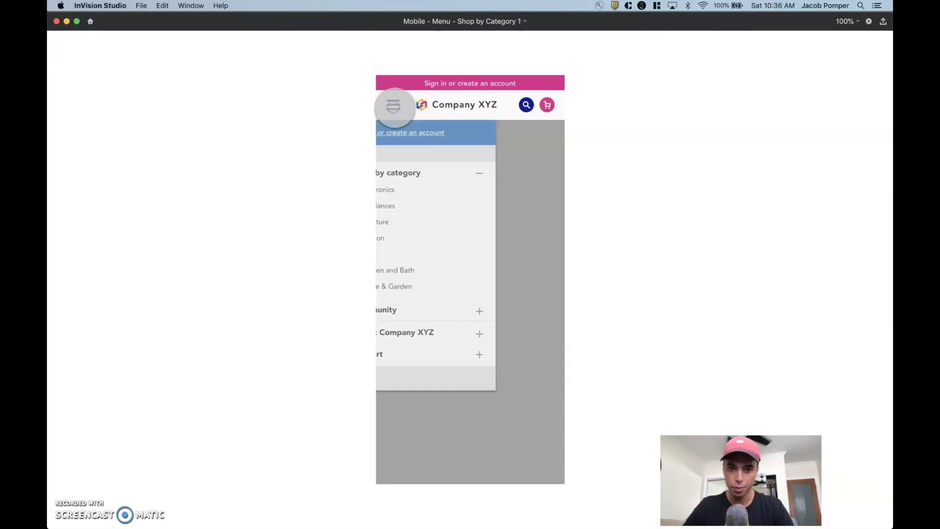
click(393, 103)
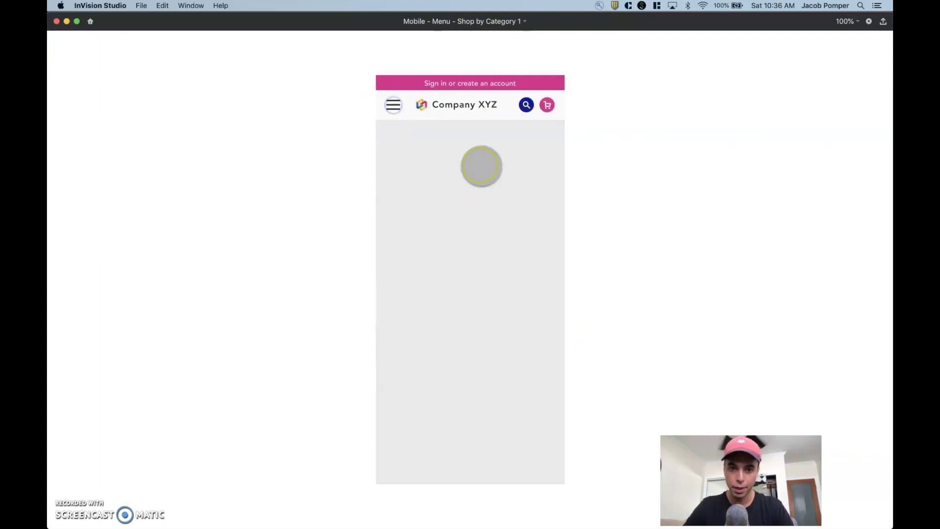
click(394, 103)
click(393, 104)
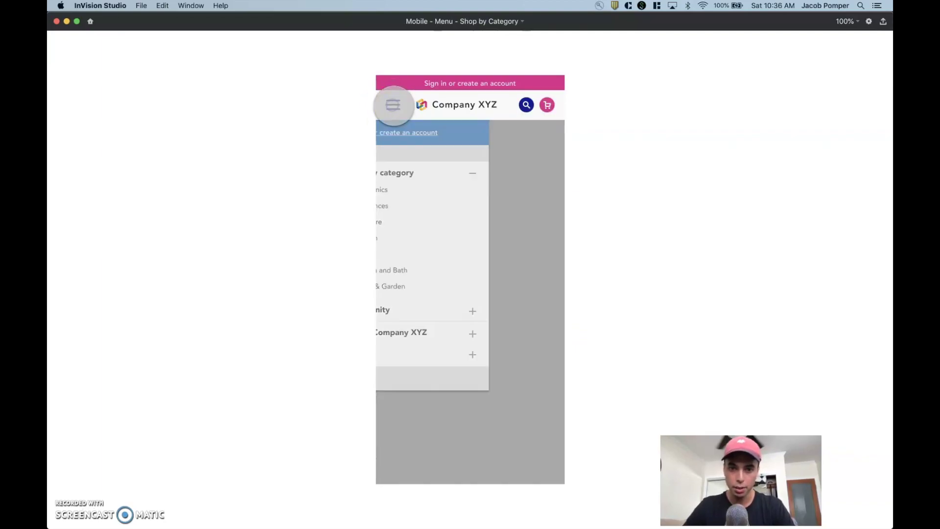
click(393, 104)
click(393, 104)
click(393, 104)
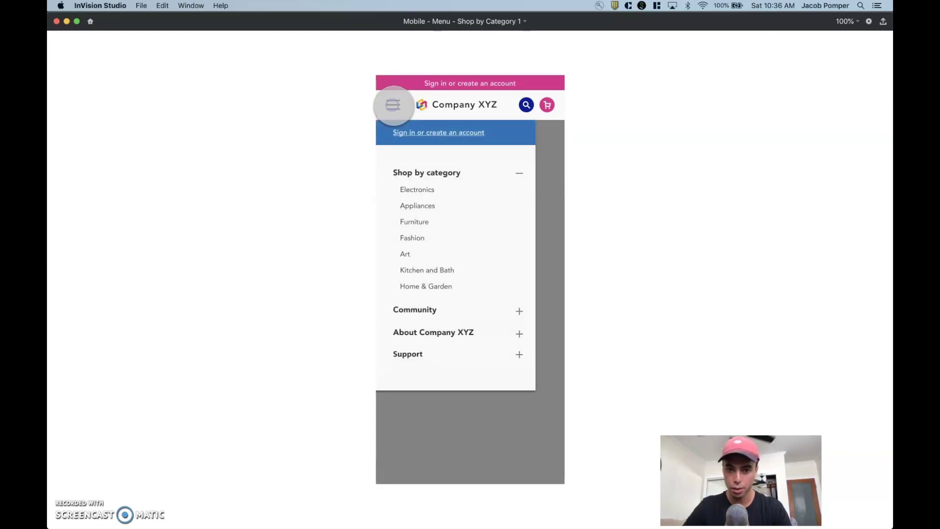
click(393, 105)
click(393, 104)
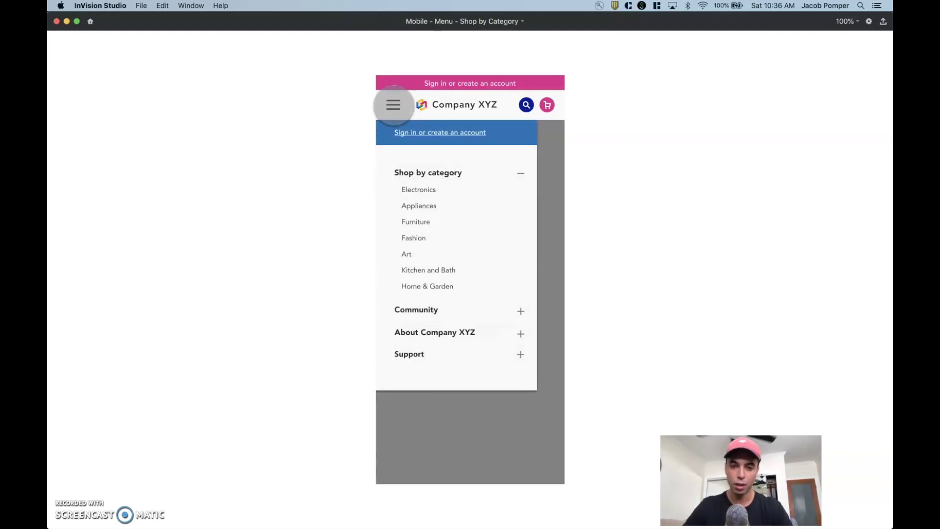
click(393, 104)
click(393, 104)
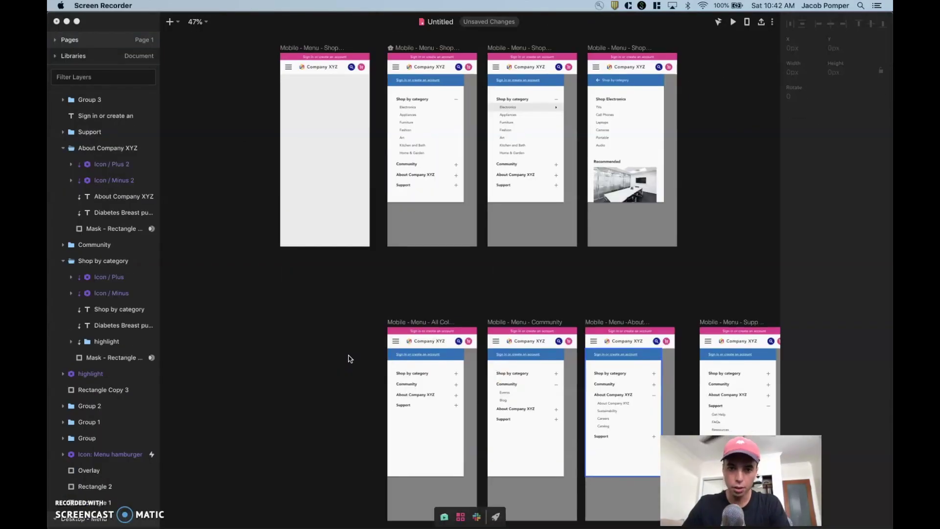
Step: Link the Shop by category heading on the open Mobile - Menu - Shop by Category artboard to All Collapsed with a Tap trigger and Motion transition
click(358, 305)
scroll(360, 304, up, 5)
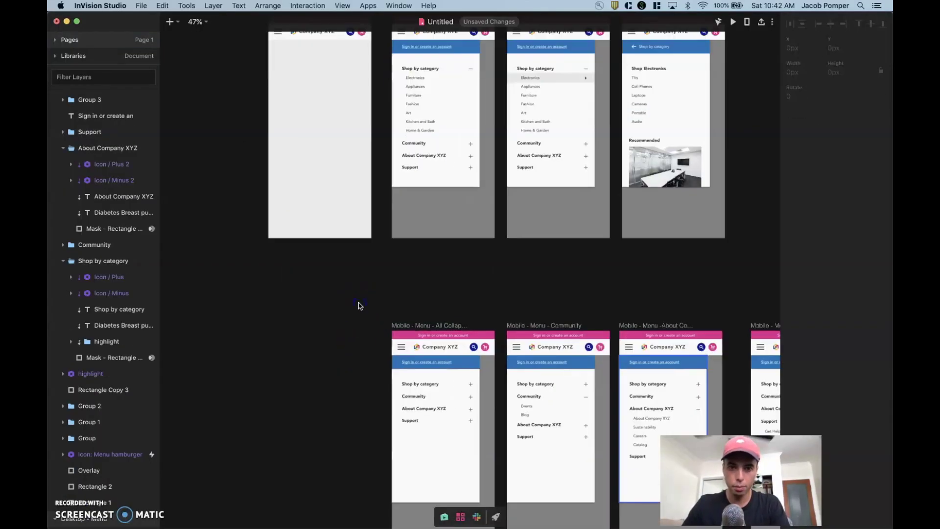
click(443, 123)
click(443, 121)
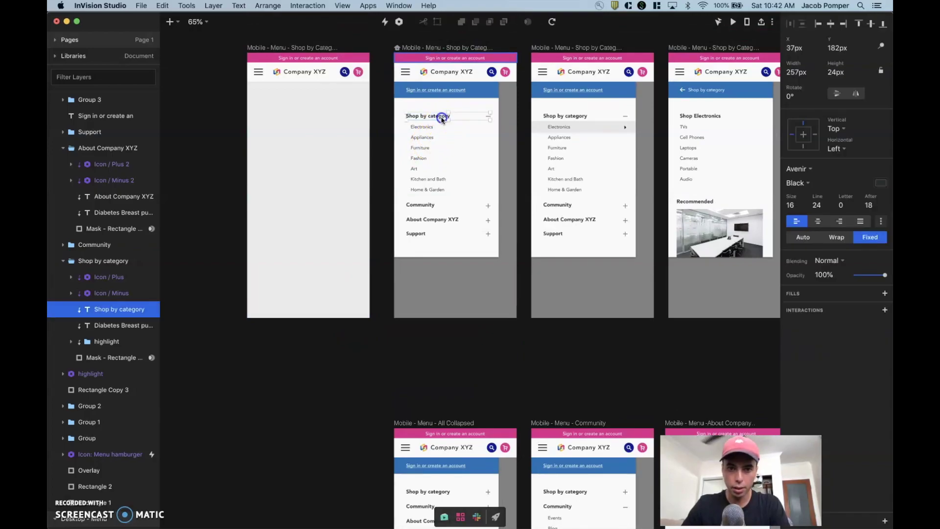
scroll(443, 120, left, 1)
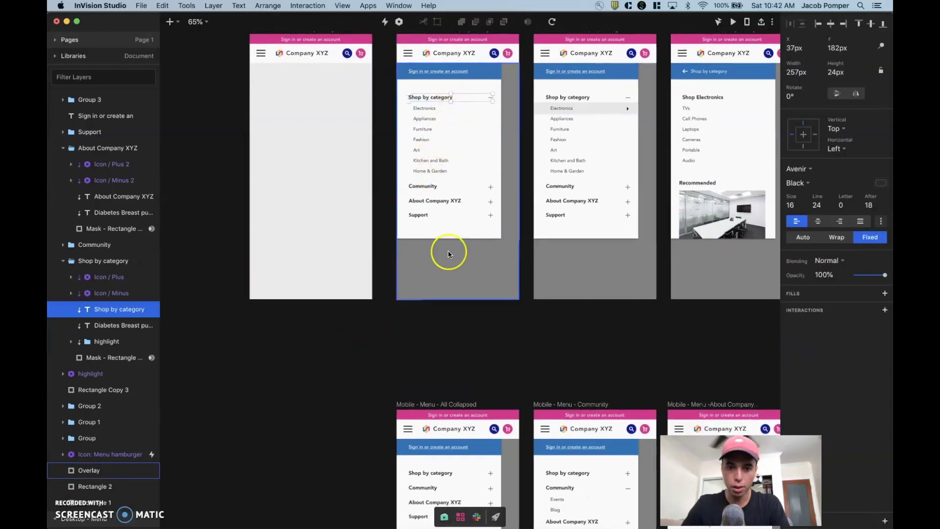
scroll(449, 255, down, 1)
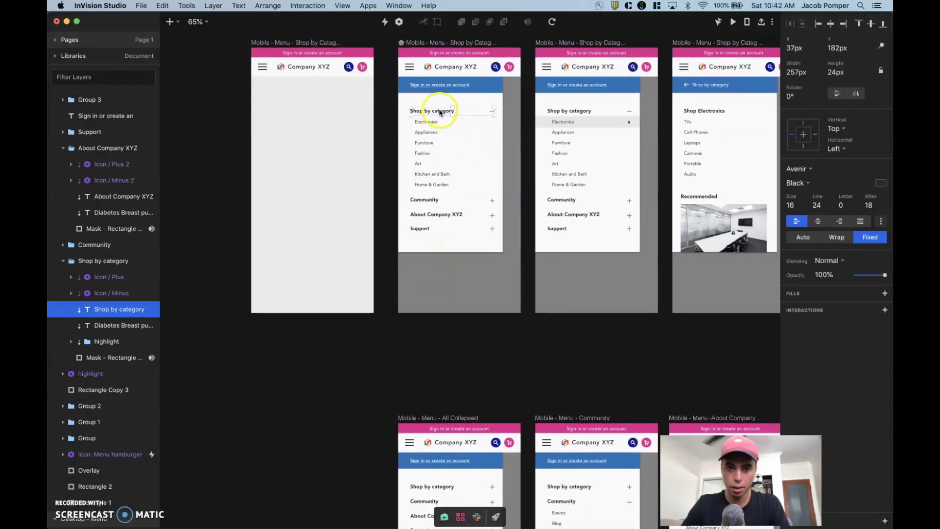
scroll(481, 113, down, 5)
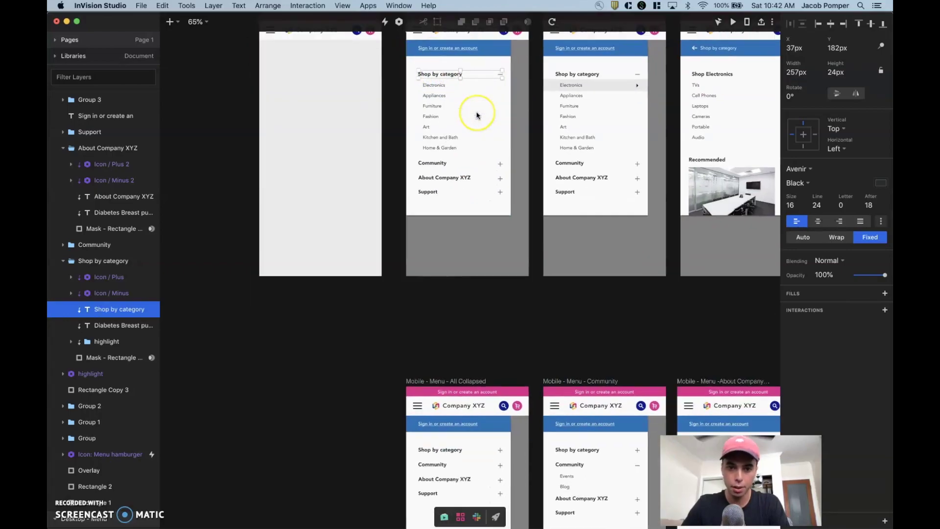
key(c)
scroll(472, 430, down, 7)
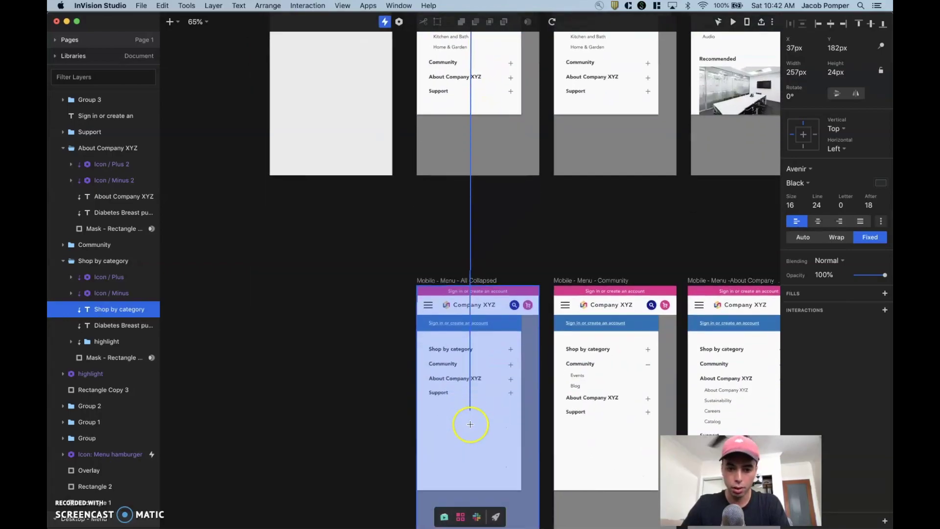
click(476, 362)
click(559, 491)
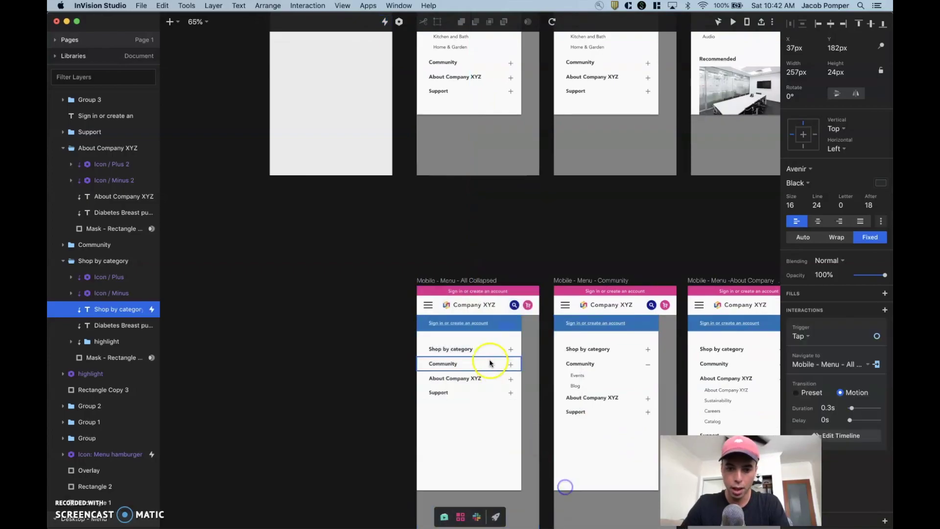
Step: Link the Shop by category group on the All Collapsed artboard to Mobile - Menu - Shop by Category with a Tap trigger and Motion transition
click(461, 352)
scroll(461, 352, up, 2)
key(c)
click(472, 126)
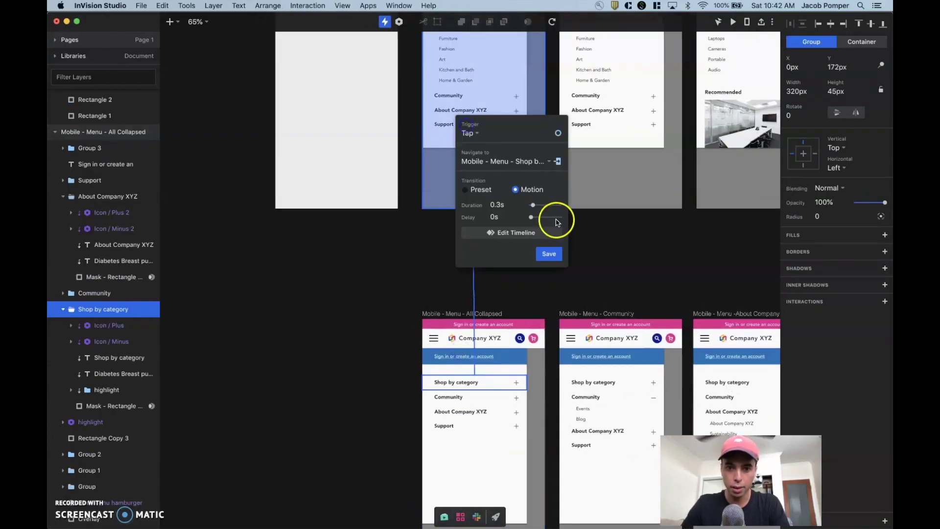
click(550, 253)
Step: Link the Community group on the All Collapsed artboard to Mobile - Menu - Community with a Tap trigger and Motion transition
scroll(520, 473, down, 3)
scroll(519, 474, right, 3)
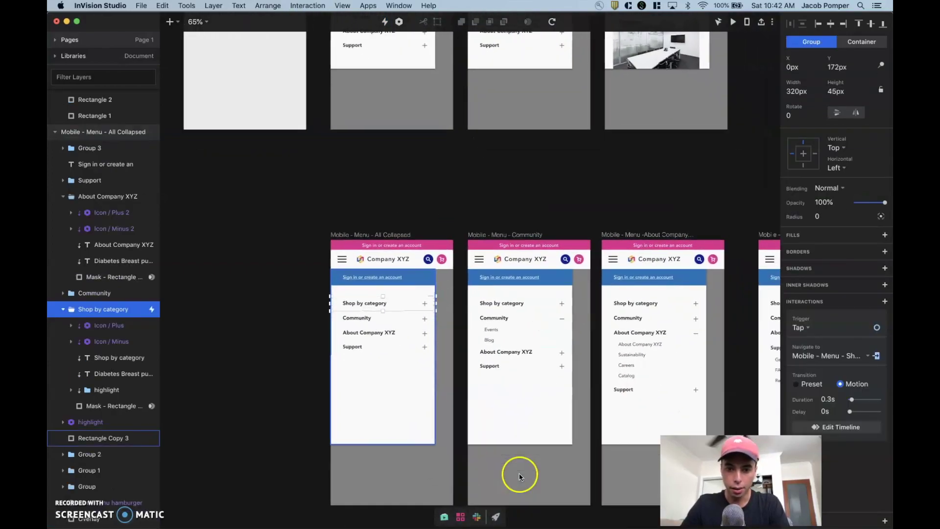
click(383, 319)
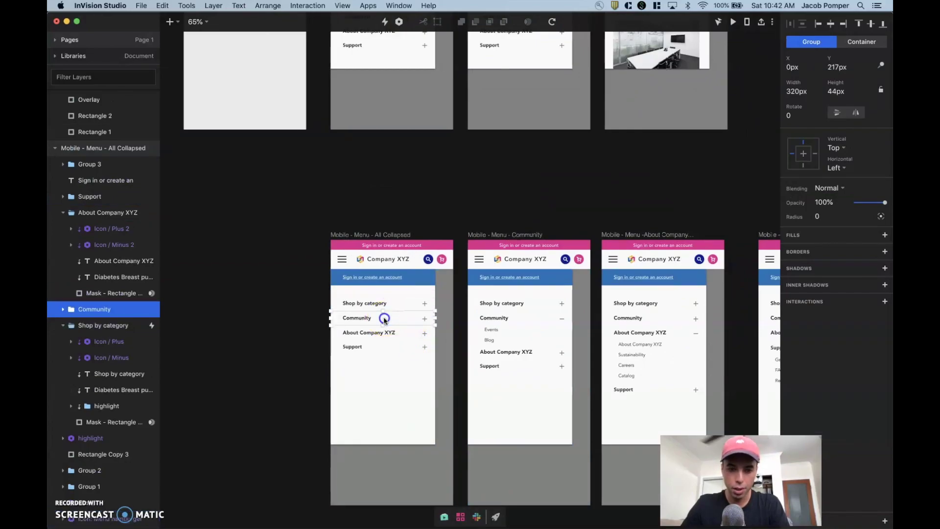
key(c)
click(506, 318)
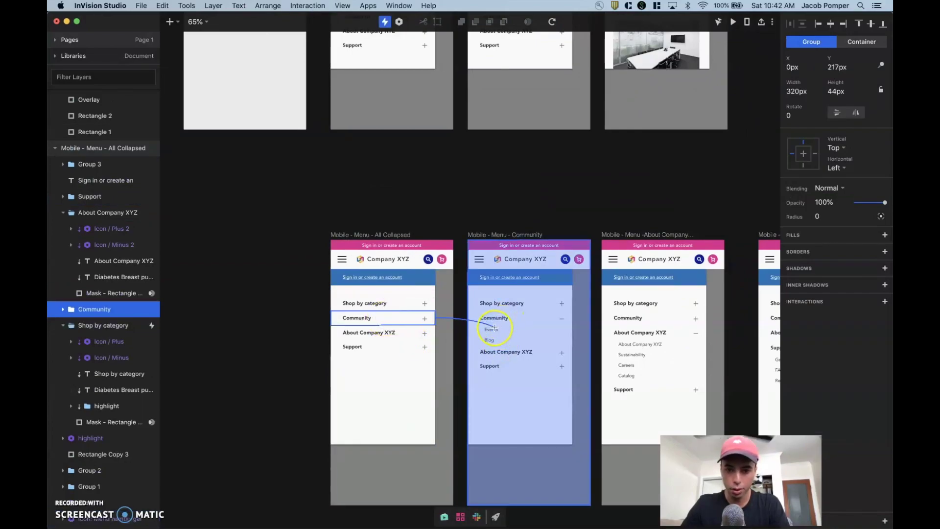
click(572, 454)
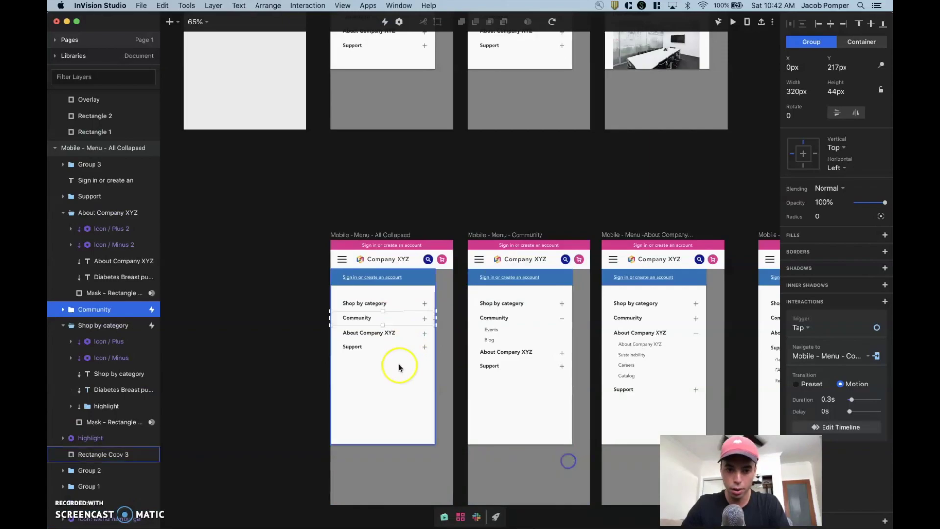
click(390, 337)
scroll(389, 333, right, 2)
key(c)
click(622, 345)
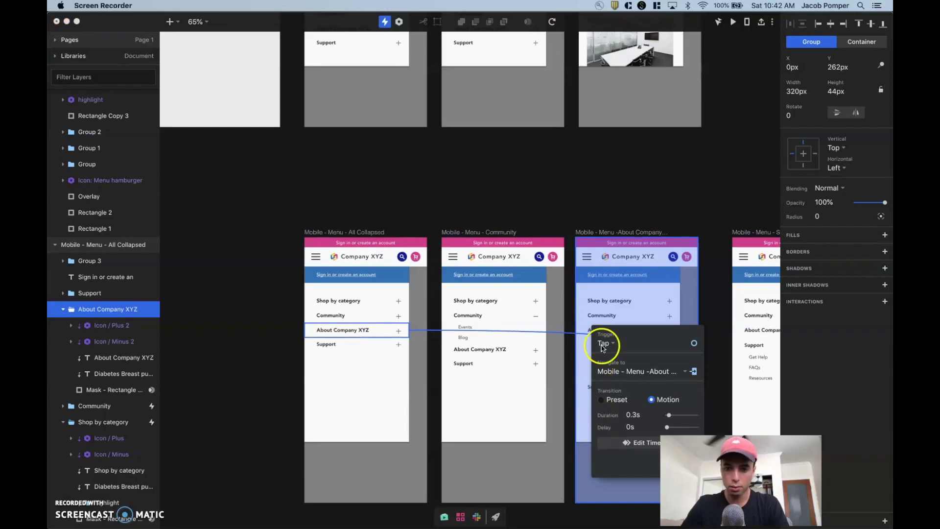
click(627, 312)
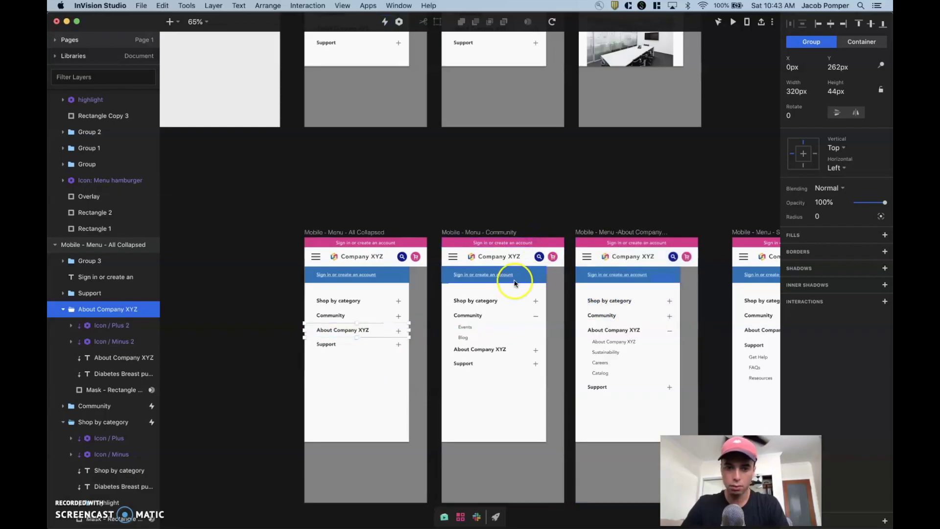
Step: Link the About Company XYZ group on the All Collapsed artboard to the Mobile - Menu - About Company artboard with Tap and Motion
scroll(387, 297, right, 3)
scroll(386, 297, down, 1)
key(c)
drag(322, 311, 559, 324)
click(640, 450)
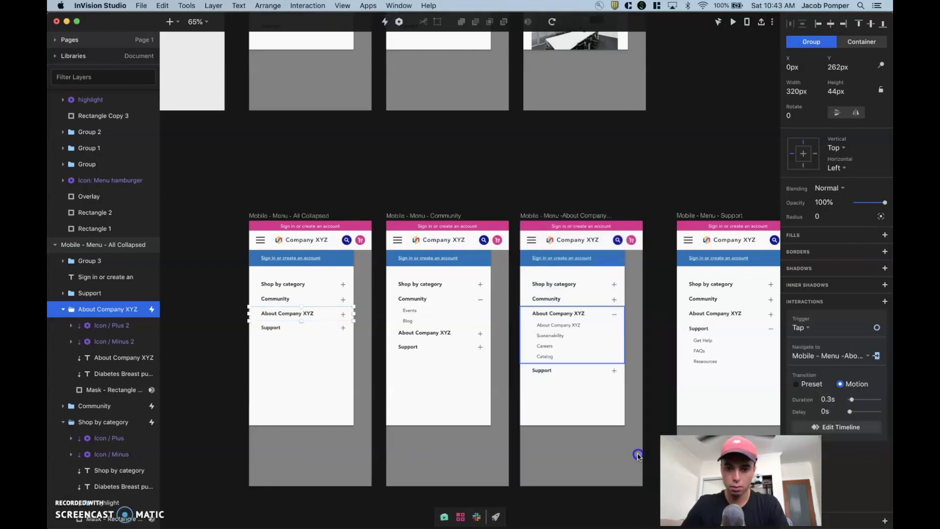
Step: Link the Support group on the All Collapsed artboard to Mobile - Menu - Support with a Tap trigger and Motion transition
click(302, 332)
drag(302, 332, 607, 336)
scroll(614, 335, right, 3)
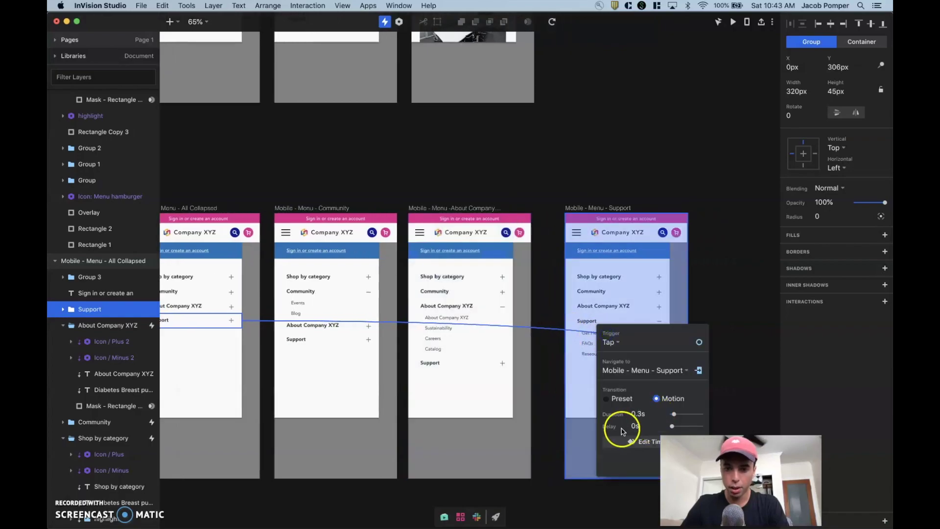
scroll(539, 353, left, 3)
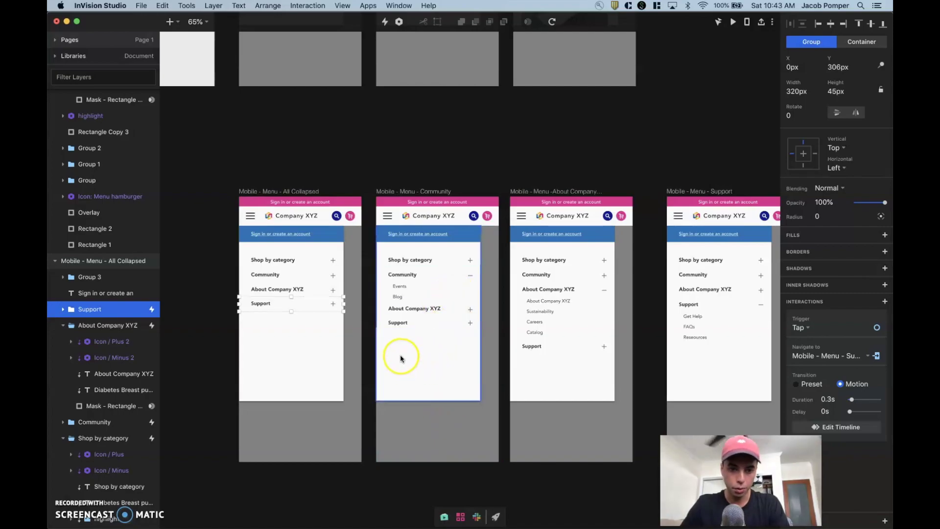
Step: Link the expanded section heading on each of the Community, About Company and Support artboards back to Mobile - Menu - All Collapsed
drag(442, 278, 314, 274)
drag(549, 289, 297, 291)
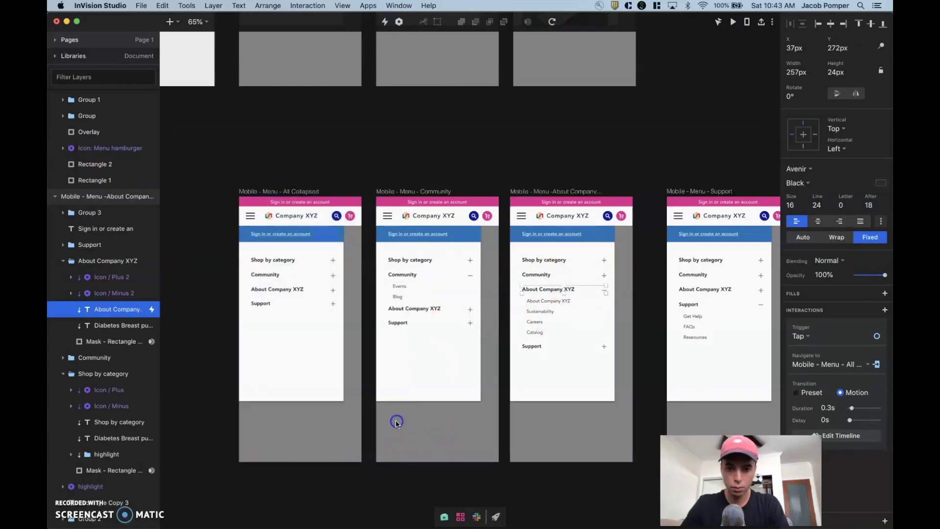
scroll(563, 308, right, 3)
click(563, 308)
scroll(563, 308, left, 2)
drag(637, 295, 237, 294)
Step: Link the About Company XYZ and Support groups on the Community artboard to their matching expanded-section artboards
drag(359, 300, 470, 274)
drag(346, 314, 651, 315)
click(446, 289)
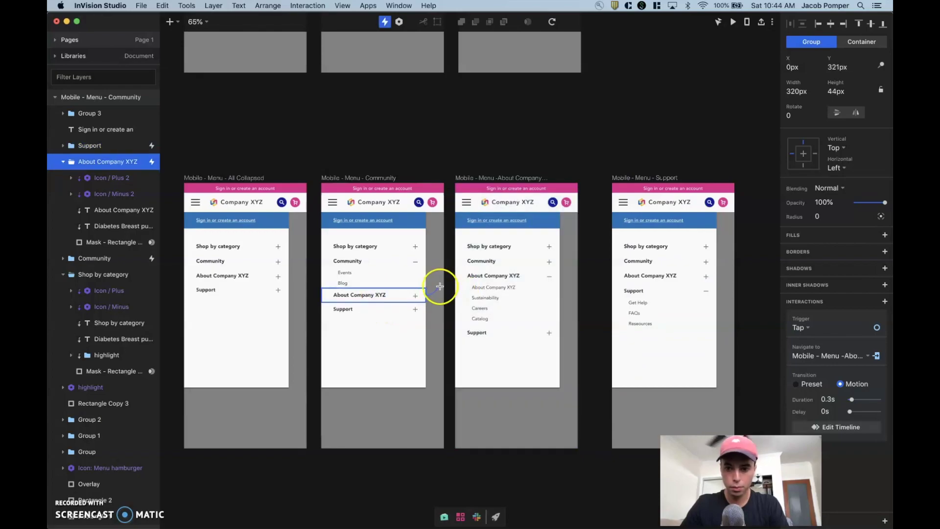
Step: Link the About Company artboard's About Company XYZ group to All Collapsed and its Community group to the Community artboard
click(474, 277)
drag(474, 277, 277, 284)
click(536, 261)
drag(535, 261, 411, 270)
click(508, 247)
scroll(508, 248, up, 5)
scroll(508, 247, left, 2)
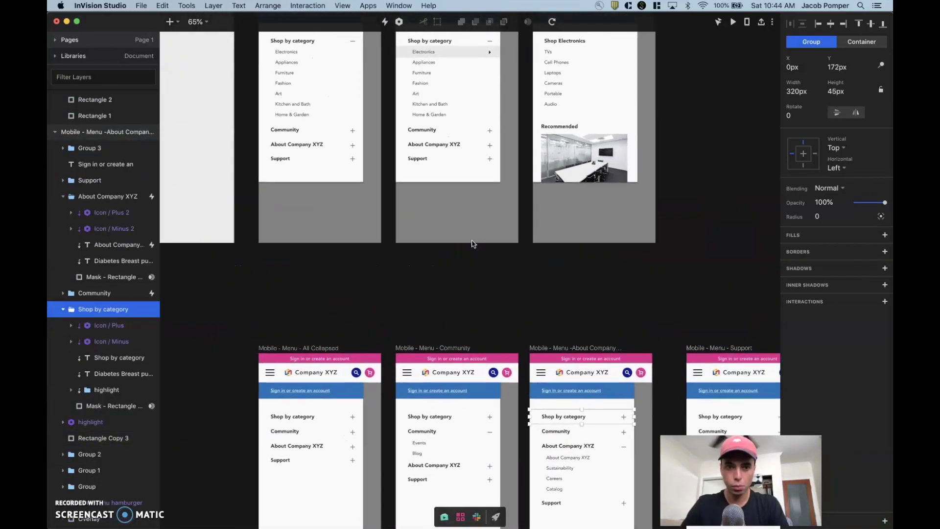
click(447, 417)
click(303, 417)
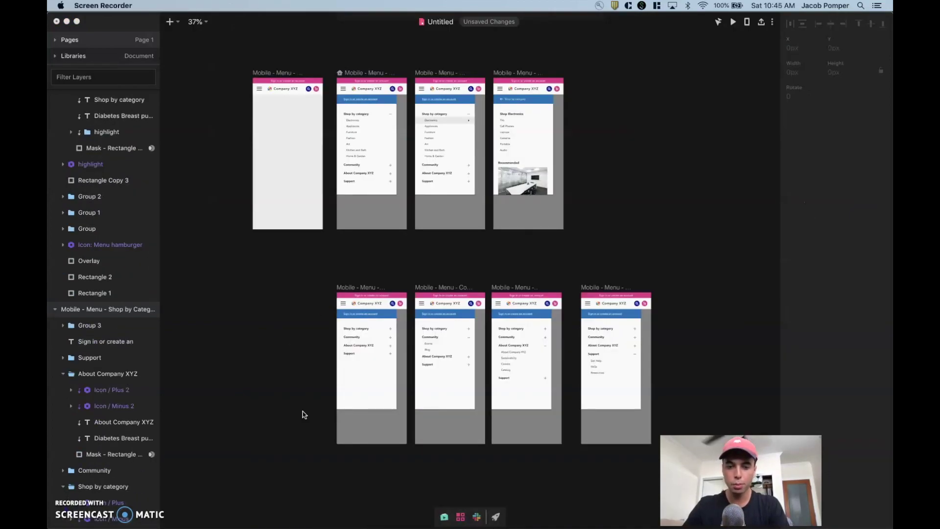
Step: Preview the prototype and toggle the Shop by category section open and closed repeatedly to test the accordion transition
click(734, 22)
click(454, 168)
click(459, 174)
click(461, 175)
click(460, 175)
click(460, 176)
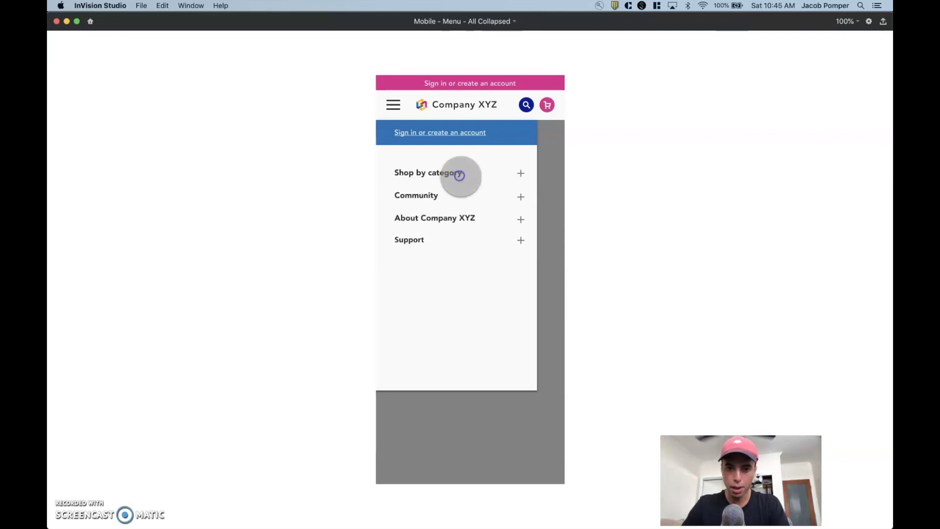
click(460, 175)
click(460, 176)
click(460, 175)
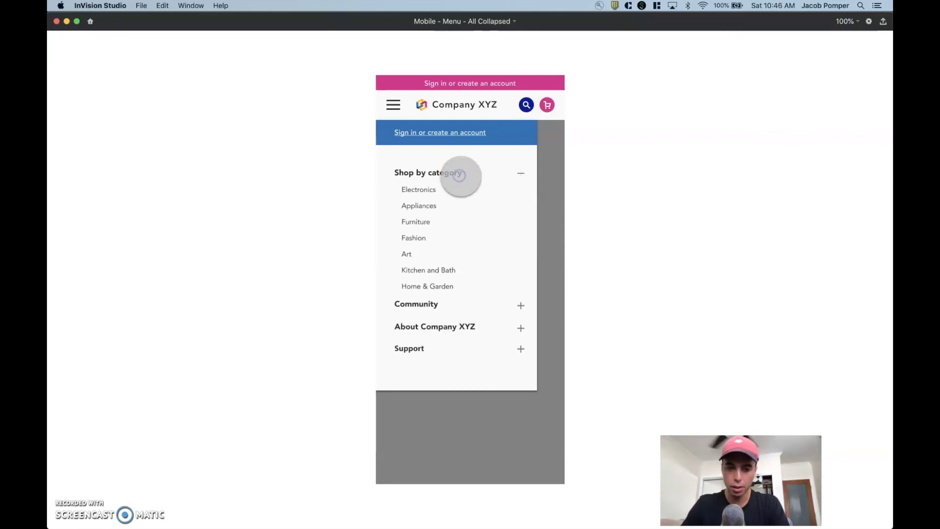
click(460, 175)
click(460, 175)
click(460, 175)
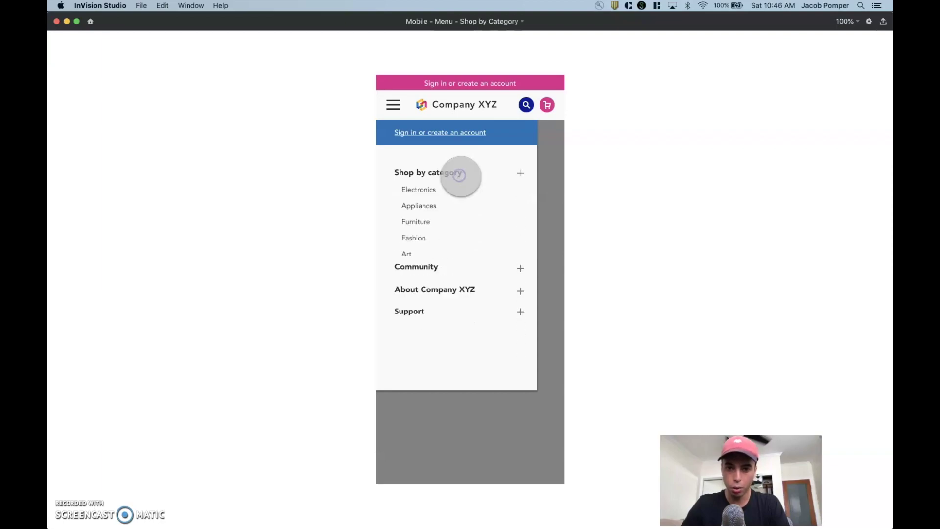
click(461, 175)
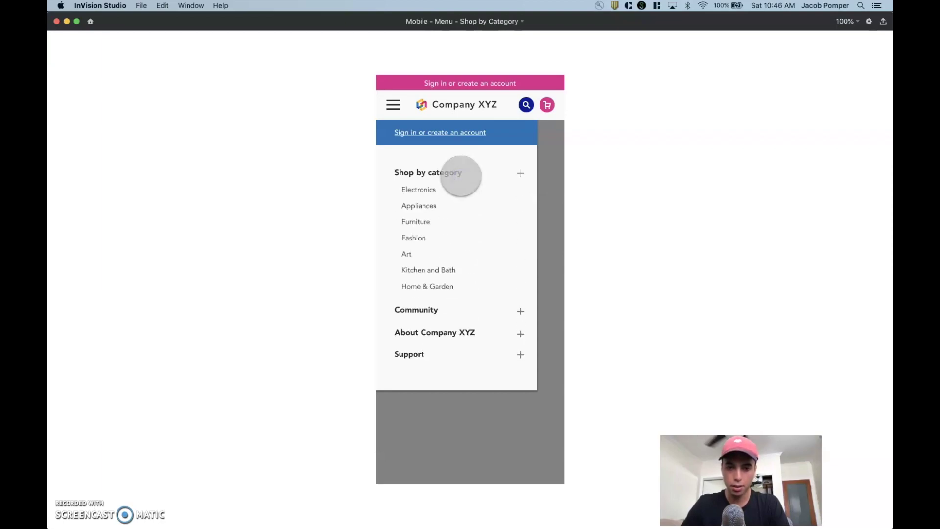
click(461, 175)
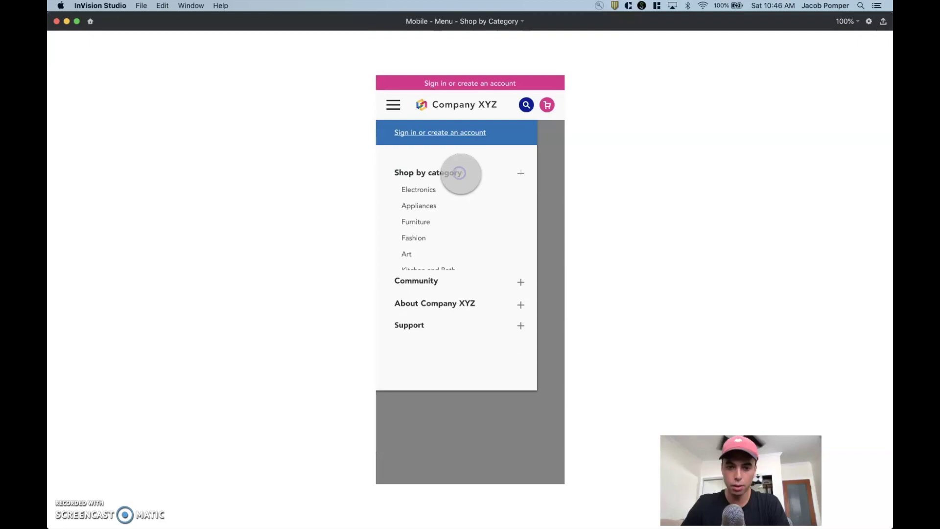
click(461, 176)
click(460, 174)
click(460, 174)
click(460, 174)
click(459, 173)
click(459, 172)
Step: Test expanding, switching between and collapsing the Community, About Company XYZ and Shop by category sections, and close the preview
click(466, 195)
click(466, 195)
click(464, 218)
click(466, 174)
click(455, 309)
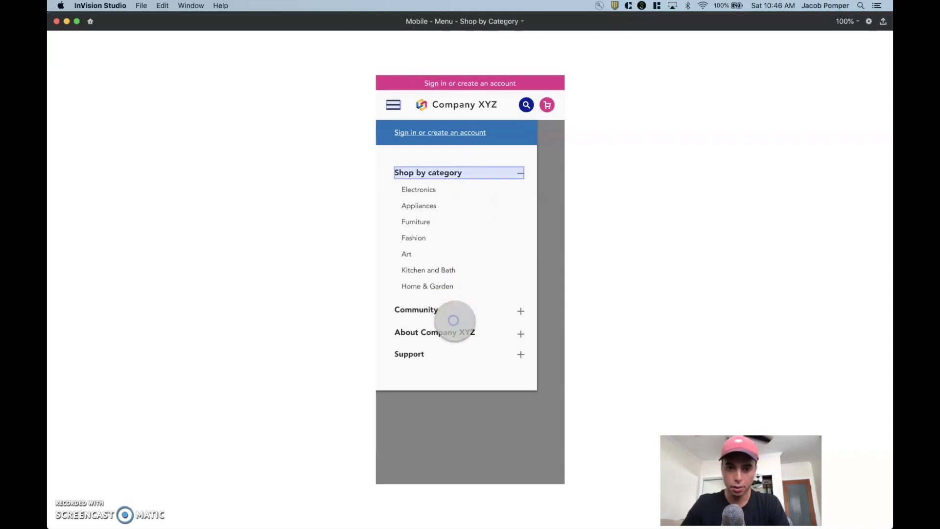
click(478, 170)
click(435, 244)
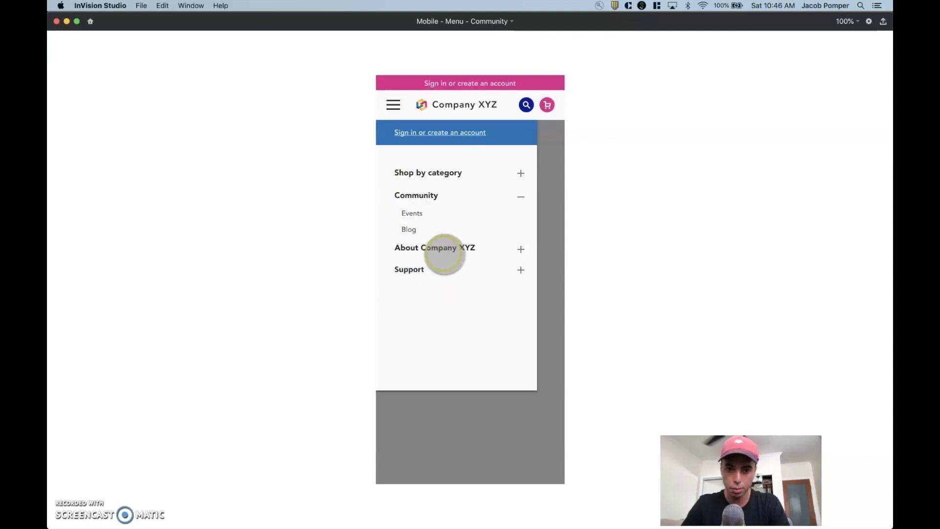
click(484, 229)
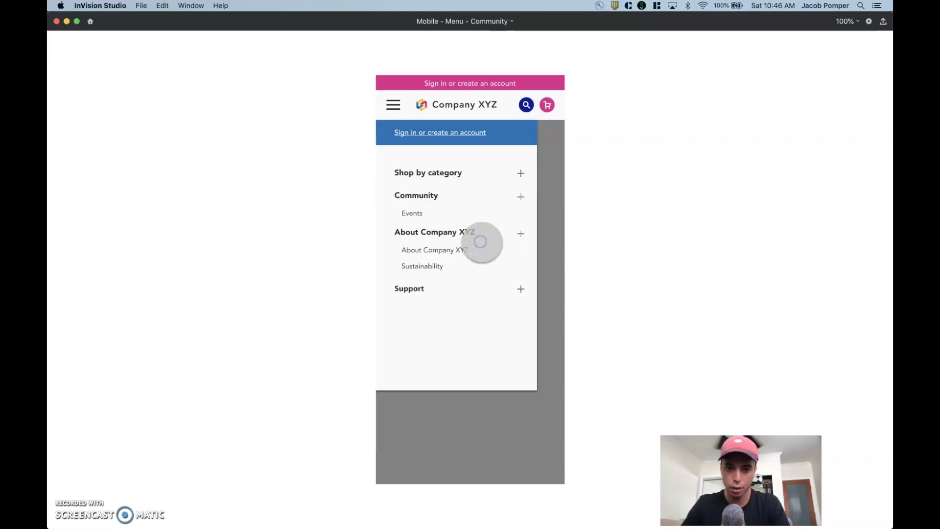
click(484, 220)
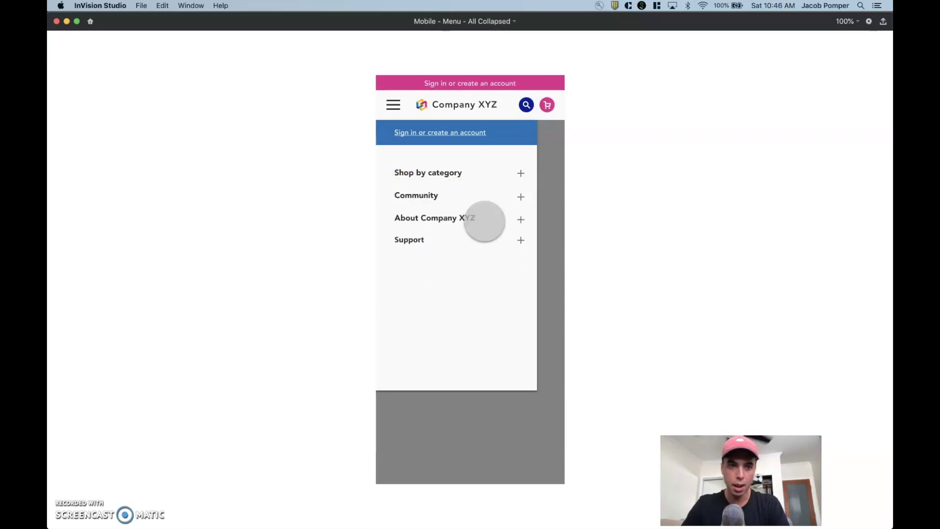
click(57, 21)
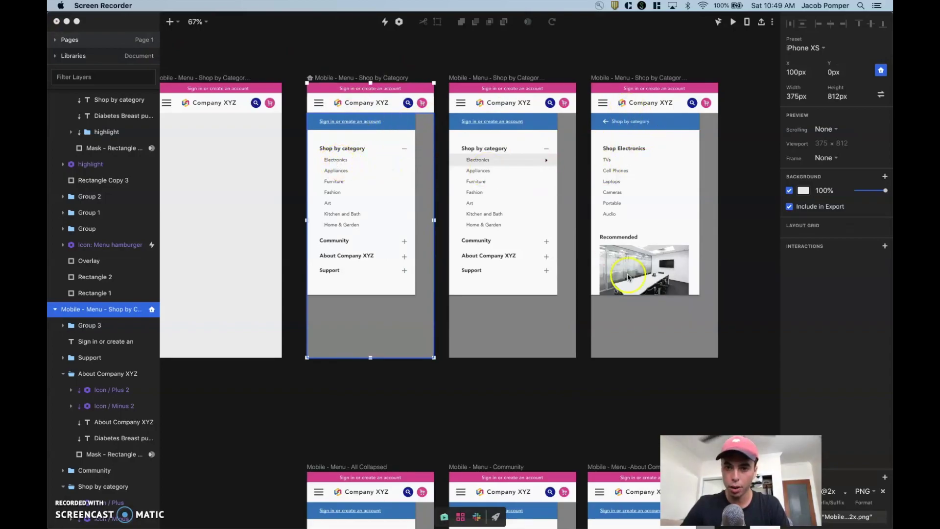
Step: Link the Electronics row's rectangle on the Shop by Category artboard to the highlighted-Electronics artboard, using a Touch Down trigger and Motion transition
scroll(608, 262, down, 15)
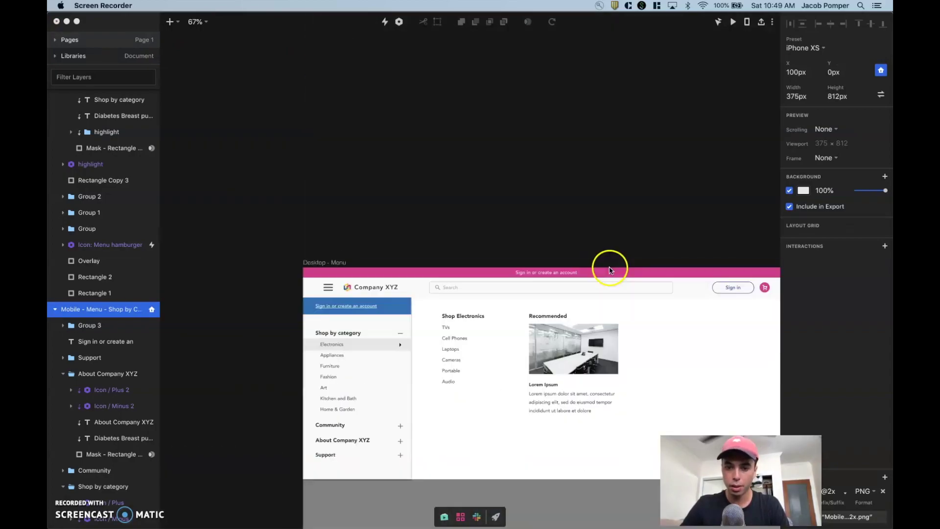
scroll(451, 305, up, 15)
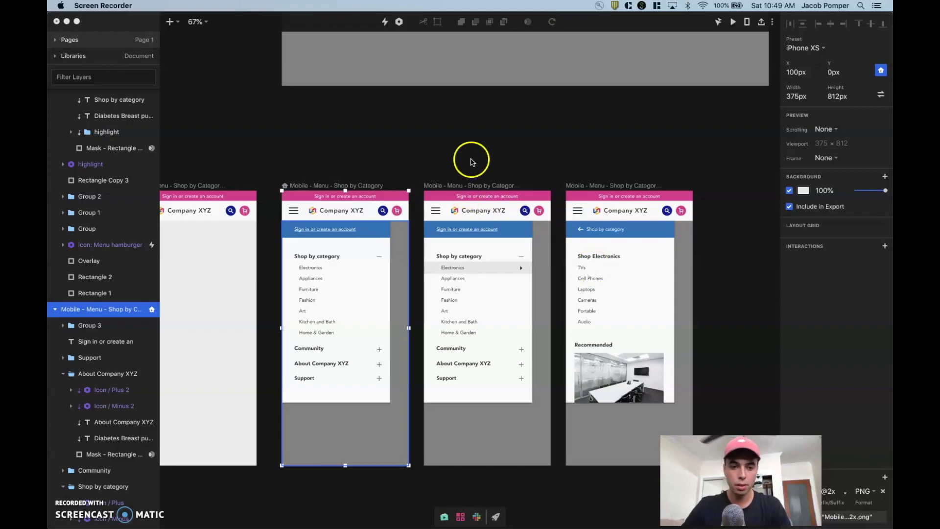
click(430, 158)
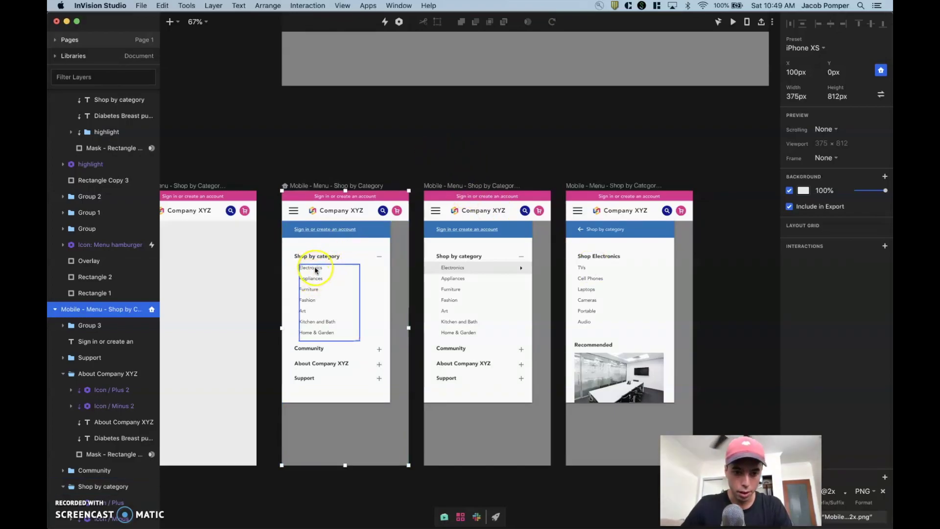
double_click(295, 269)
key(c)
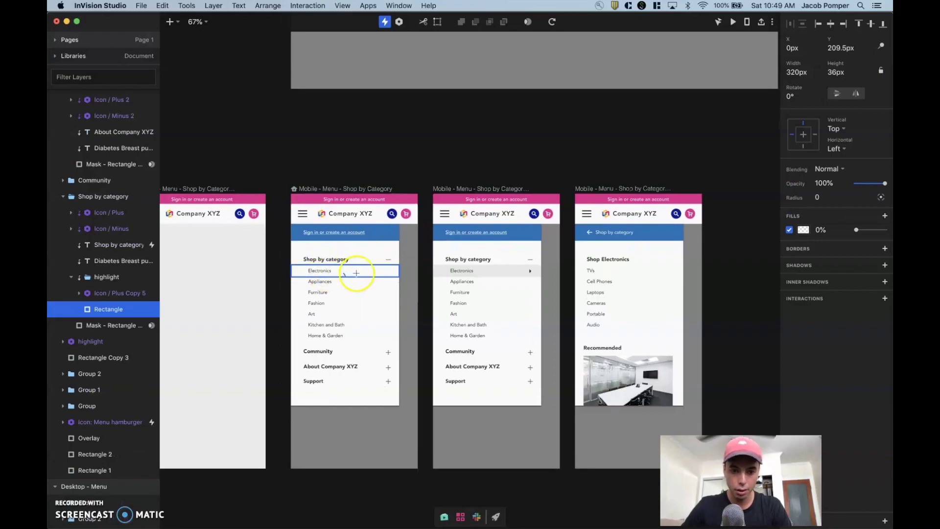
drag(361, 271, 445, 274)
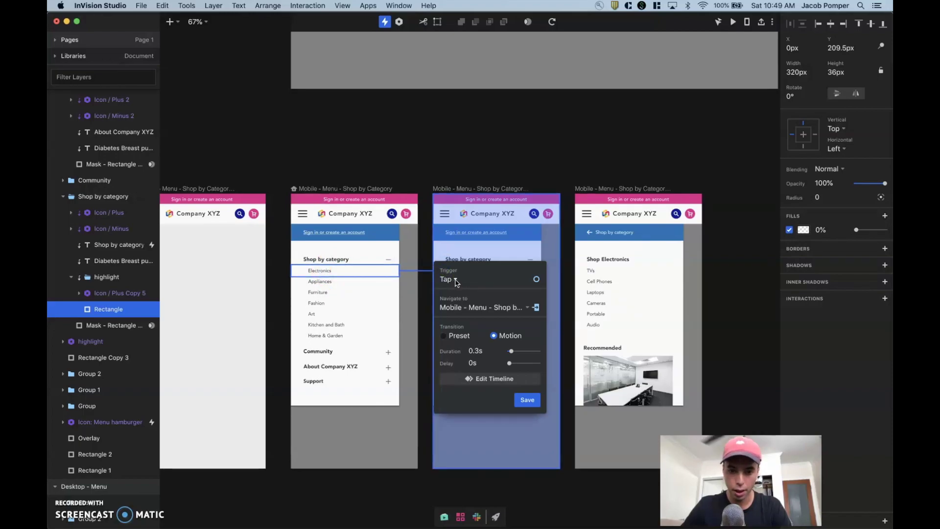
click(456, 282)
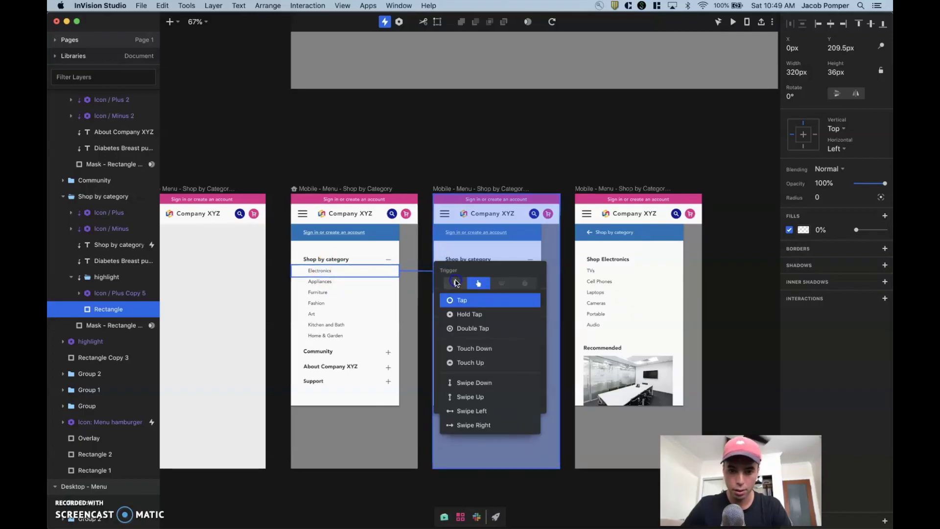
click(492, 350)
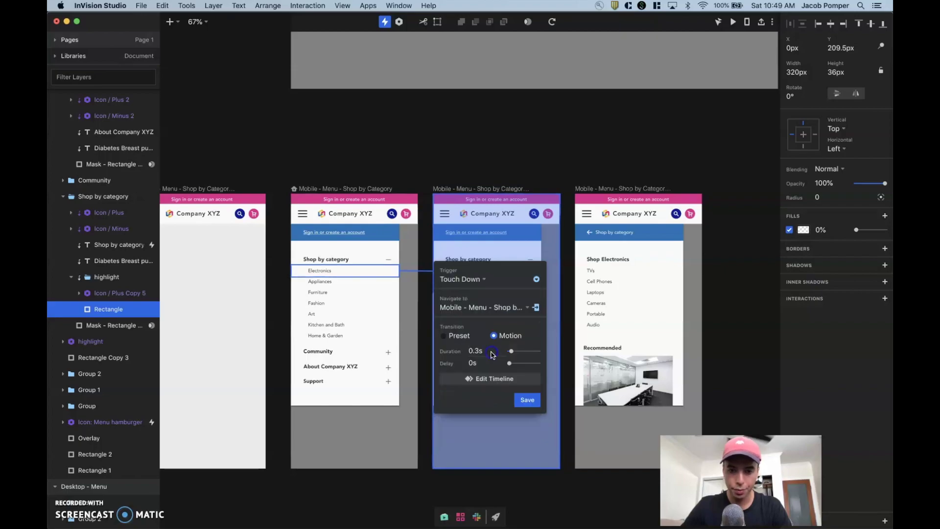
click(528, 400)
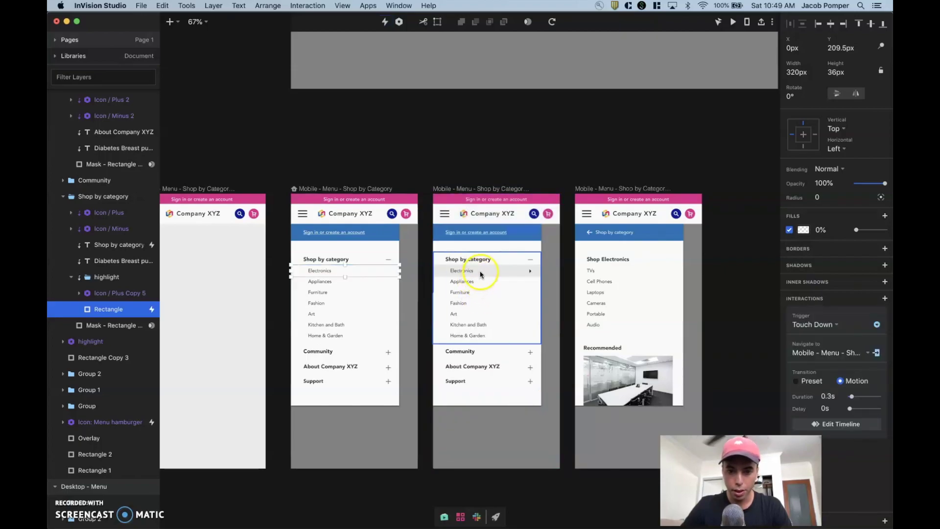
Step: Link the highlighted Electronics row to the Shop Electronics submenu artboard, using a Touch Up trigger and Motion transition
click(514, 270)
scroll(516, 273, right, 2)
drag(516, 273, 594, 289)
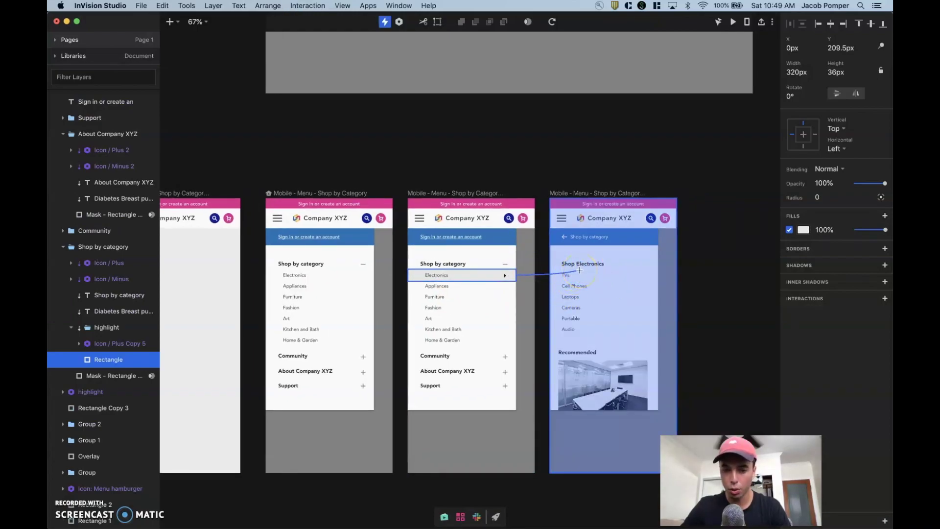
drag(510, 274, 612, 230)
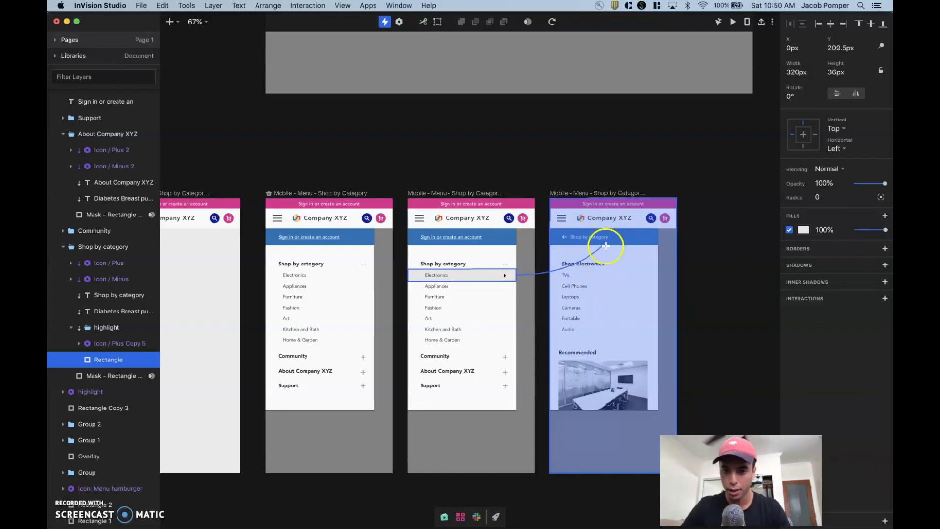
drag(569, 265, 601, 361)
click(646, 391)
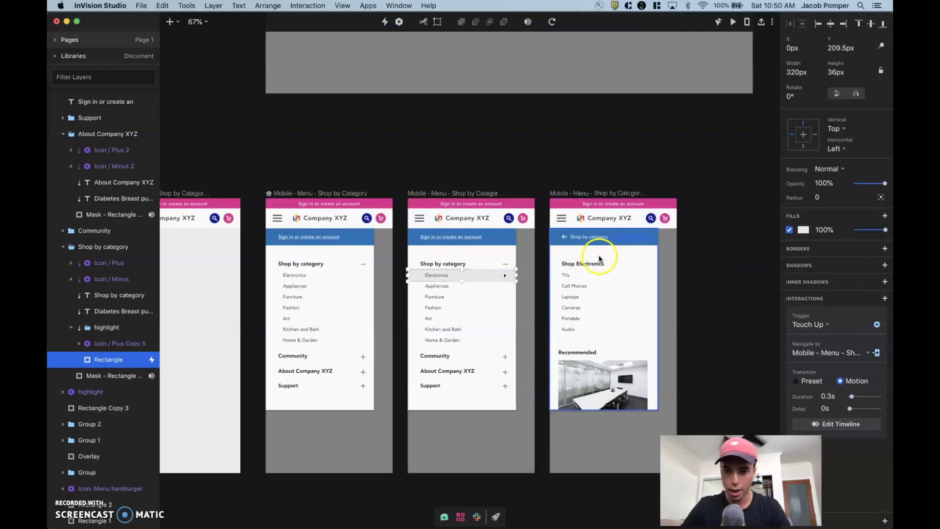
Step: Copy the submenu's back arrow and Shop by category label to the highlighted-Electronics artboard, shift them right and make them fully transparent
scroll(587, 247, up, 3)
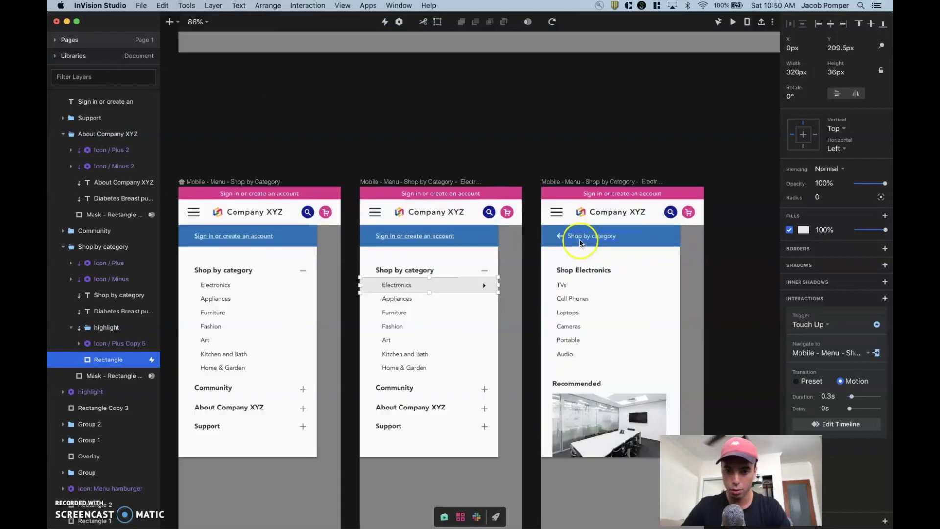
scroll(581, 243, down, 1)
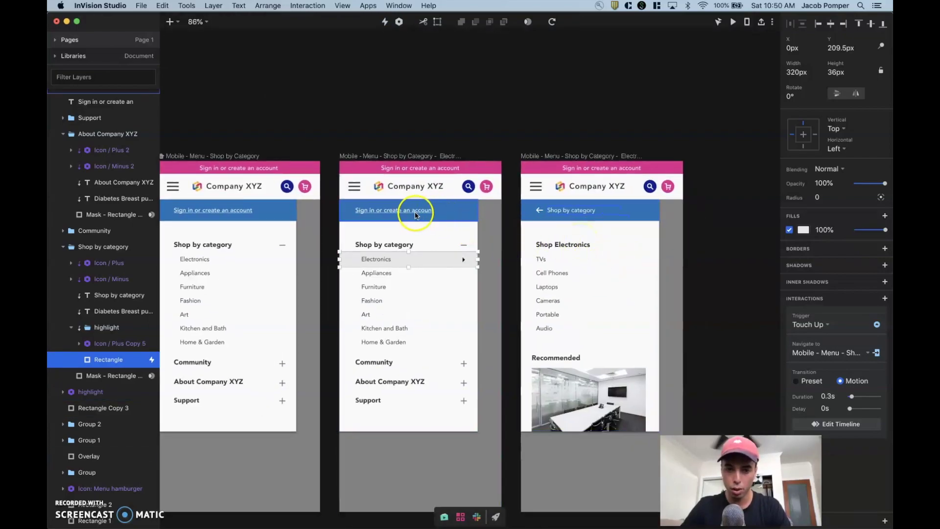
click(560, 211)
shift+click(539, 210)
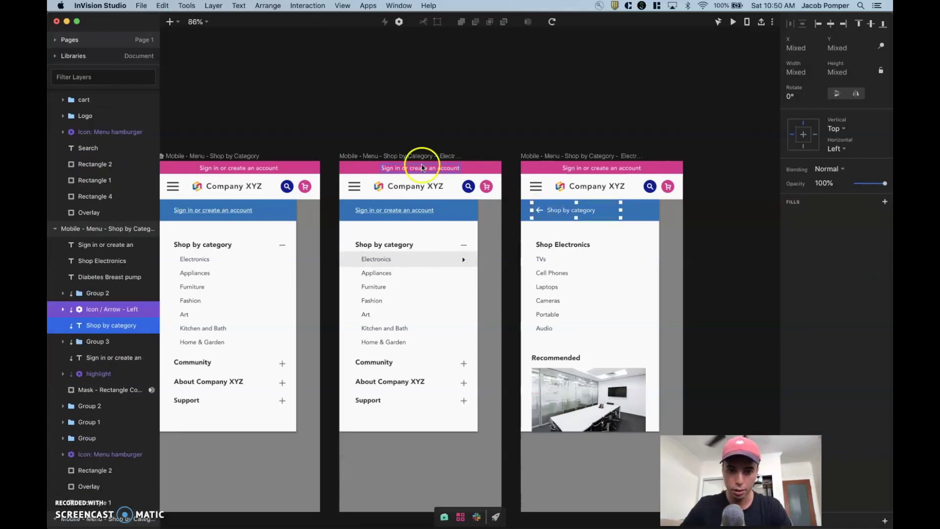
click(367, 157)
key(super+v)
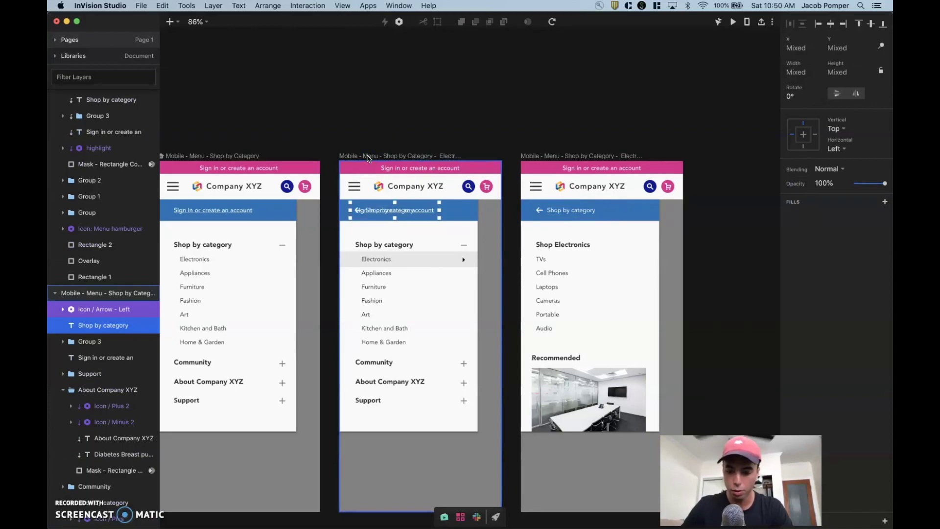
key(shift+Right)
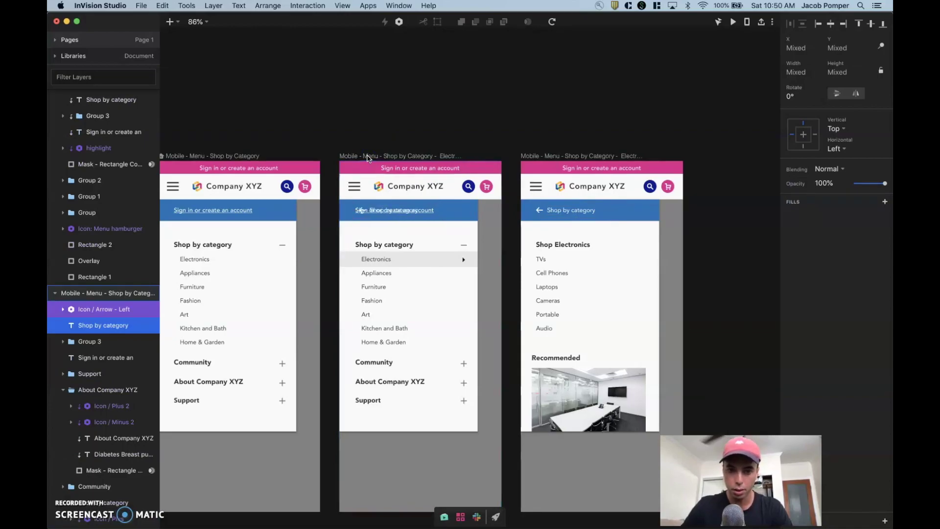
drag(885, 183, 768, 185)
click(462, 110)
Step: Copy the blue bar's Sign in or create an account text to the submenu artboard, move it to X -13 px and set its opacity to 0%
click(358, 211)
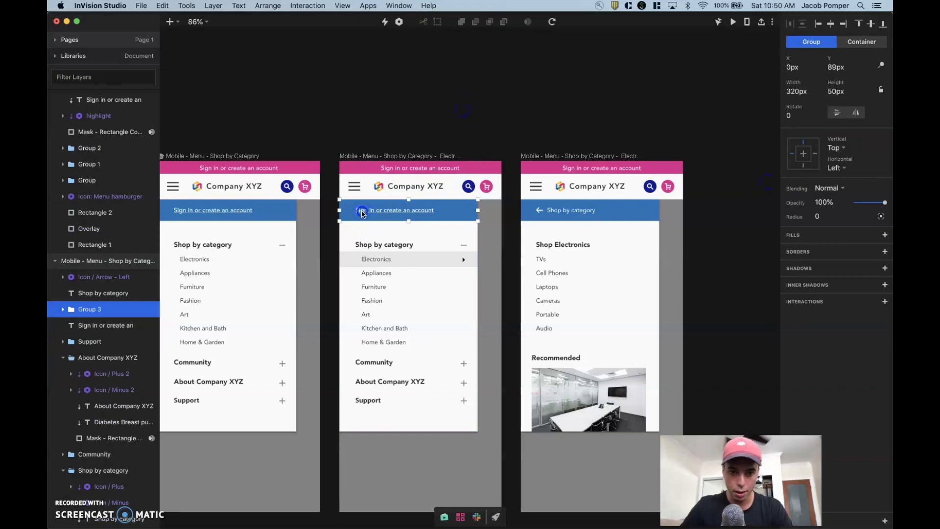
click(361, 212)
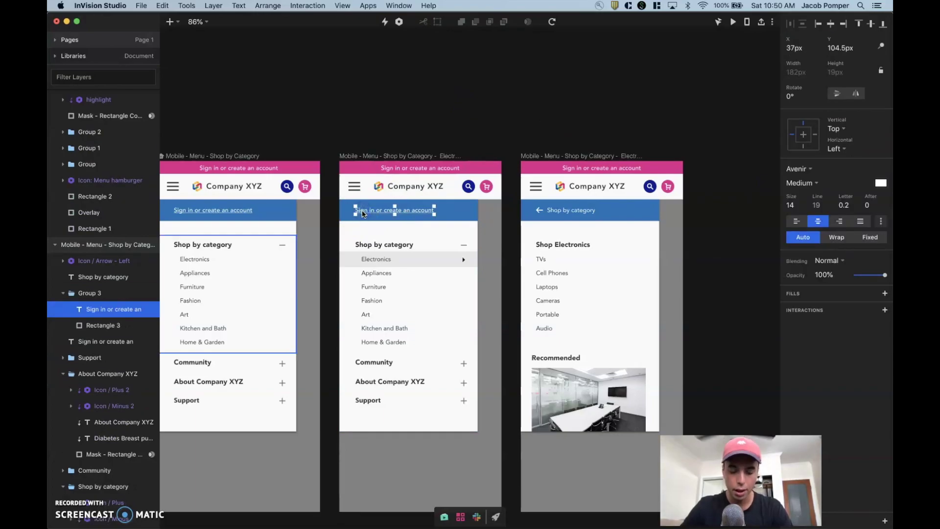
click(568, 157)
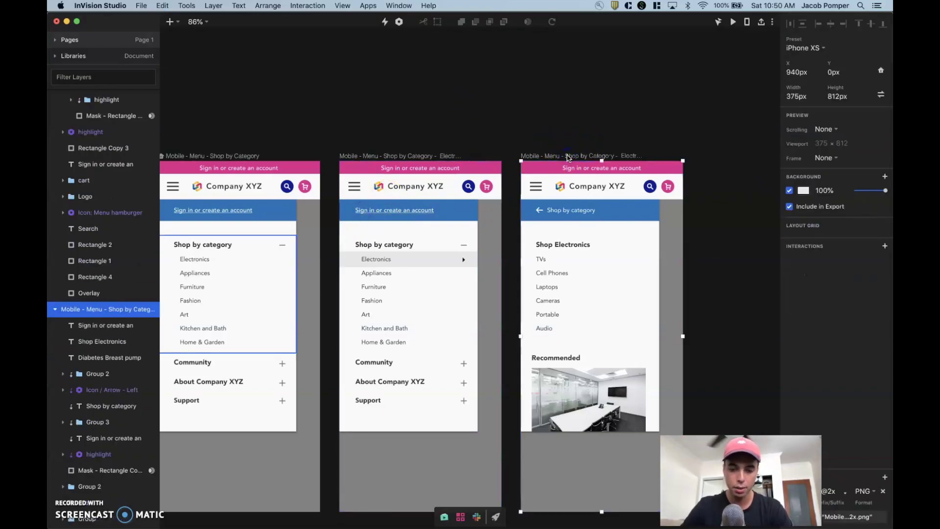
key(super+v)
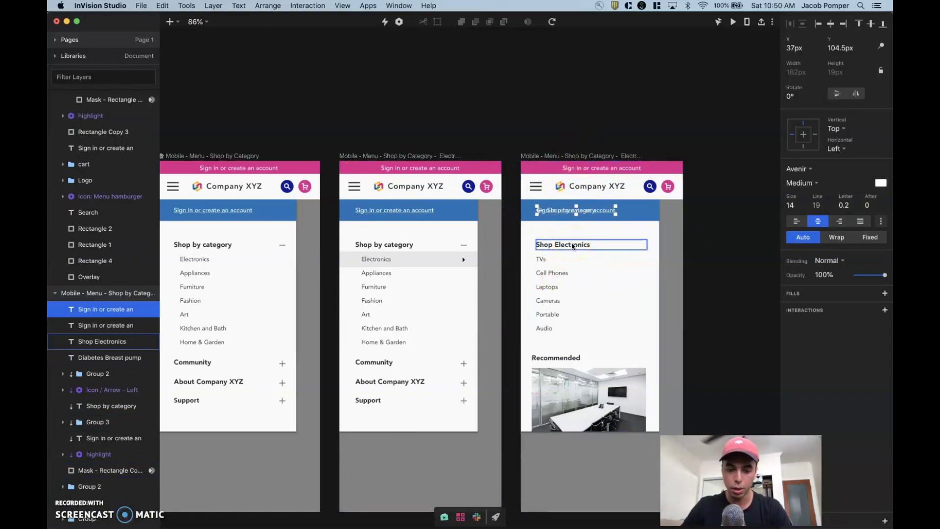
key(shift+Left)
key(shift+Left)
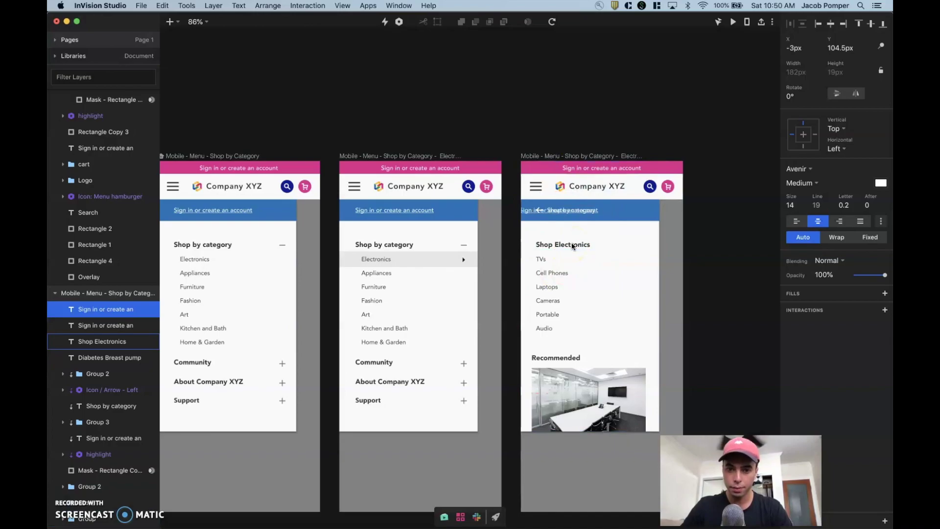
drag(884, 275, 862, 277)
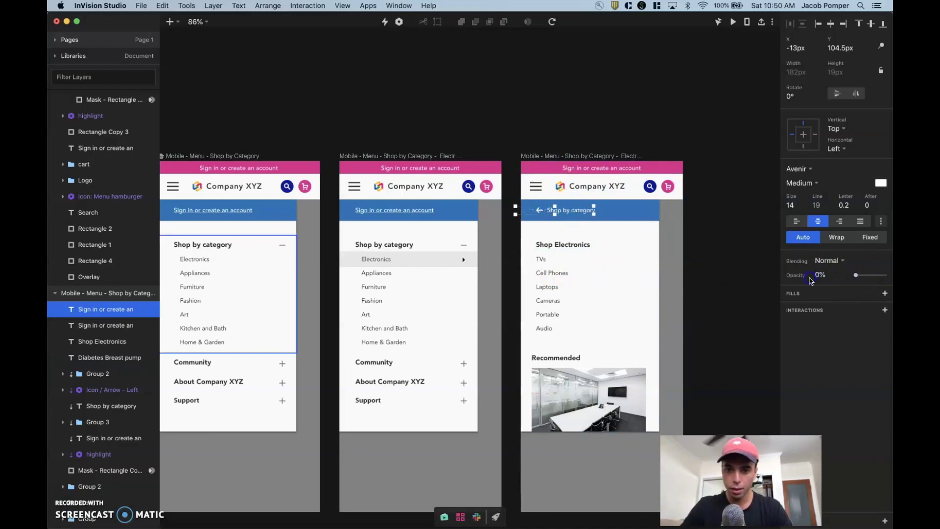
Step: Copy the Shop Electronics heading, its category list and the Recommended group from the submenu artboard to the highlighted-Electronics artboard
click(562, 271)
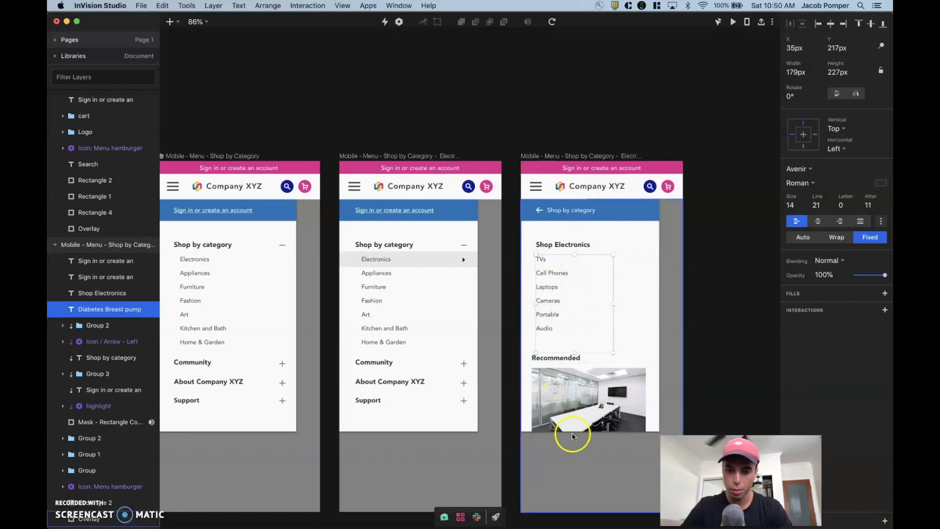
shift+click(566, 378)
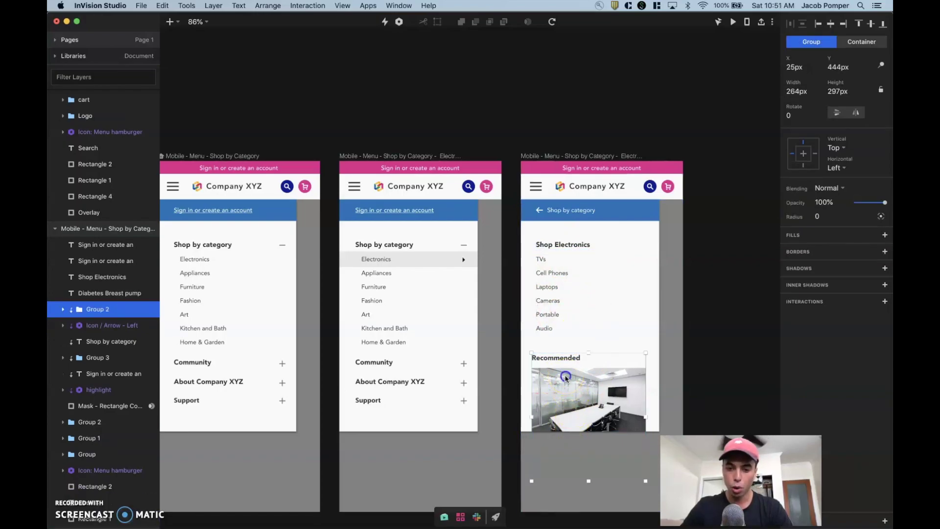
shift+click(550, 244)
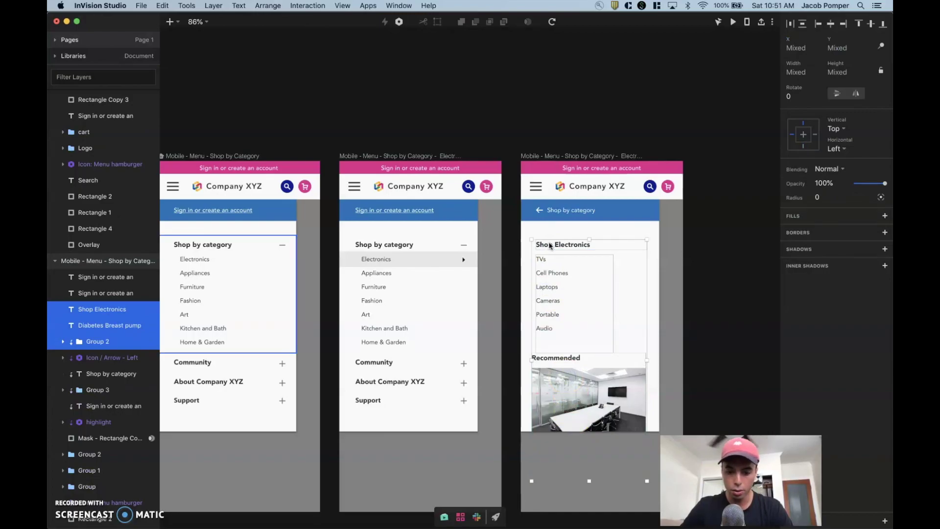
click(376, 157)
key(super+v)
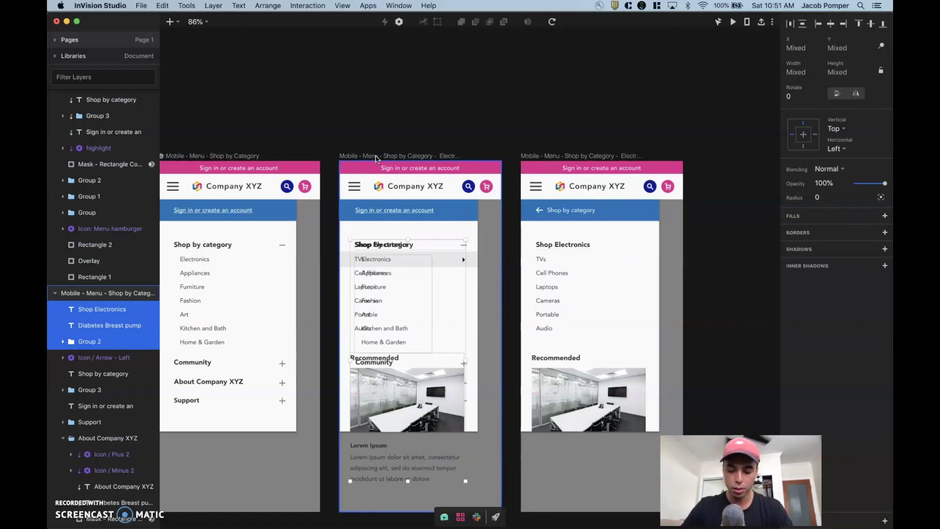
Step: Shift the pasted heading, list and Recommended group to the right on the highlighted-Electronics artboard, keeping them at 100% opacity
key(shift+Right)
key(shift+Right)
key(shift+Right)
key(shift+Right)
key(shift+Right)
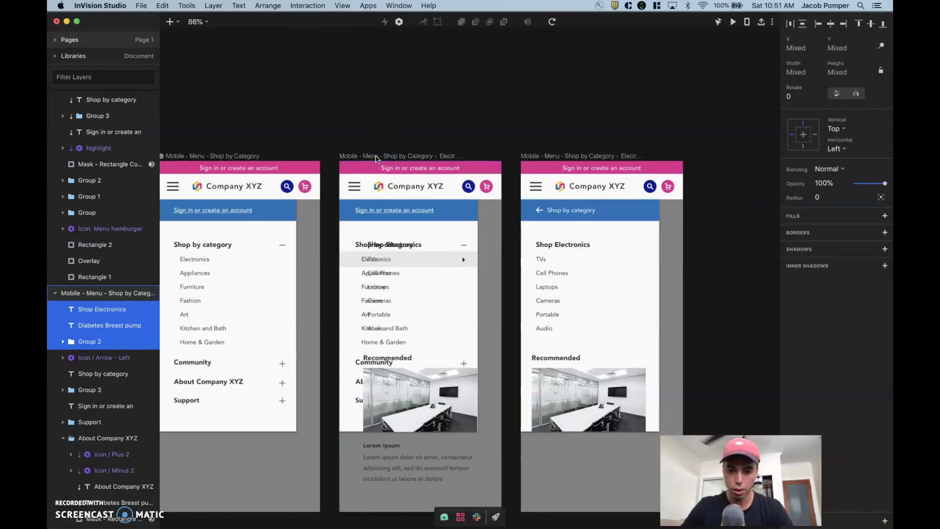
click(780, 76)
drag(859, 184, 891, 182)
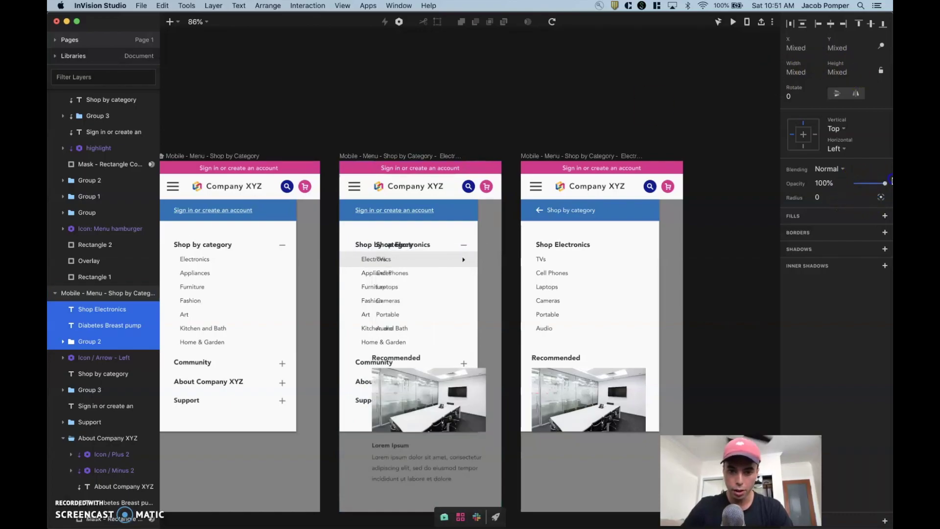
Step: Turn the highlighted-Electronics artboard's white menu rectangle into a mask and make the pink banner's Sign in or create an account text ignore it
click(345, 235)
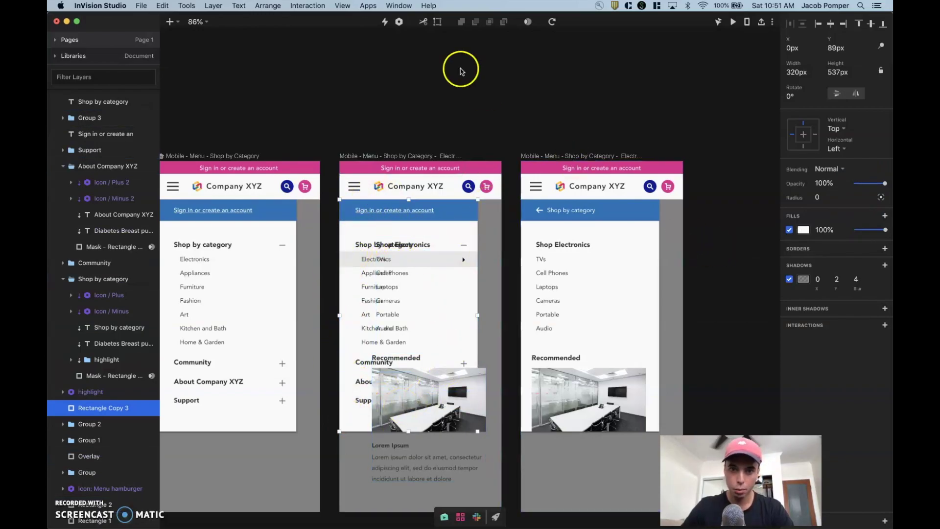
click(528, 23)
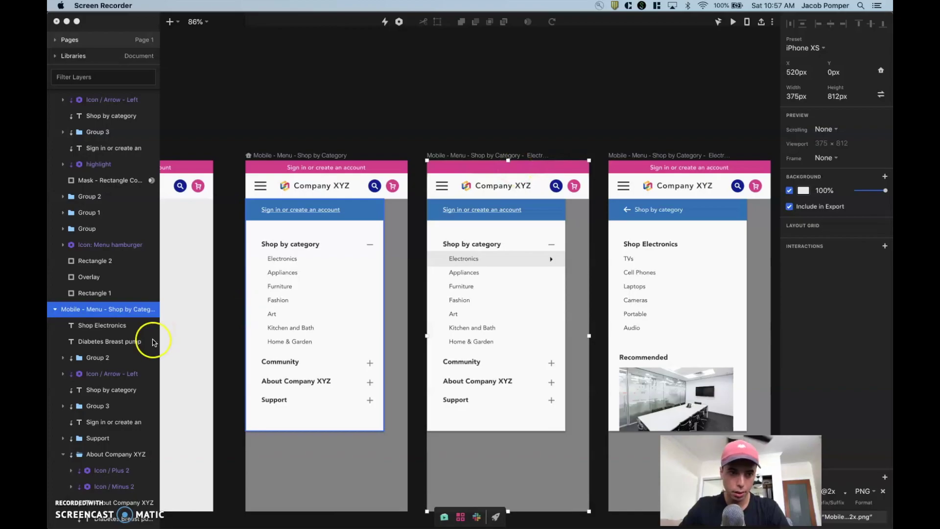
click(104, 159)
click(105, 149)
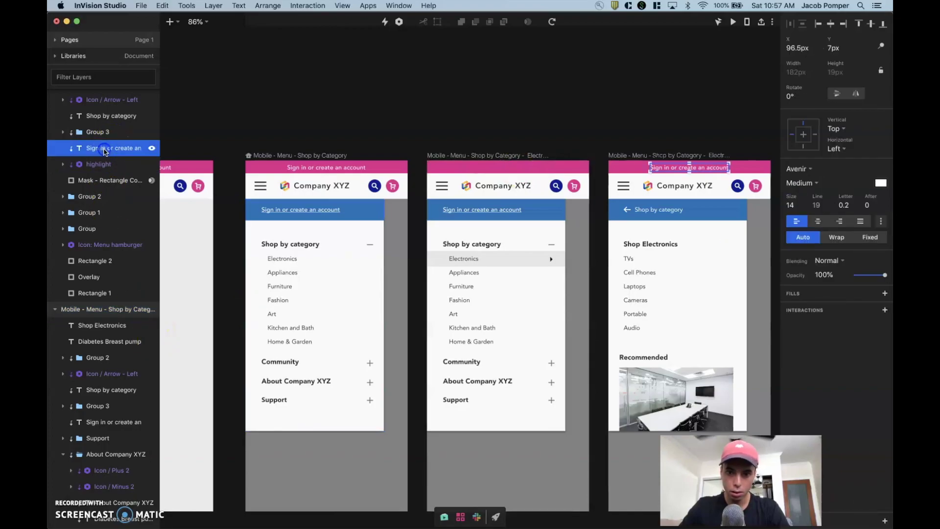
click(490, 181)
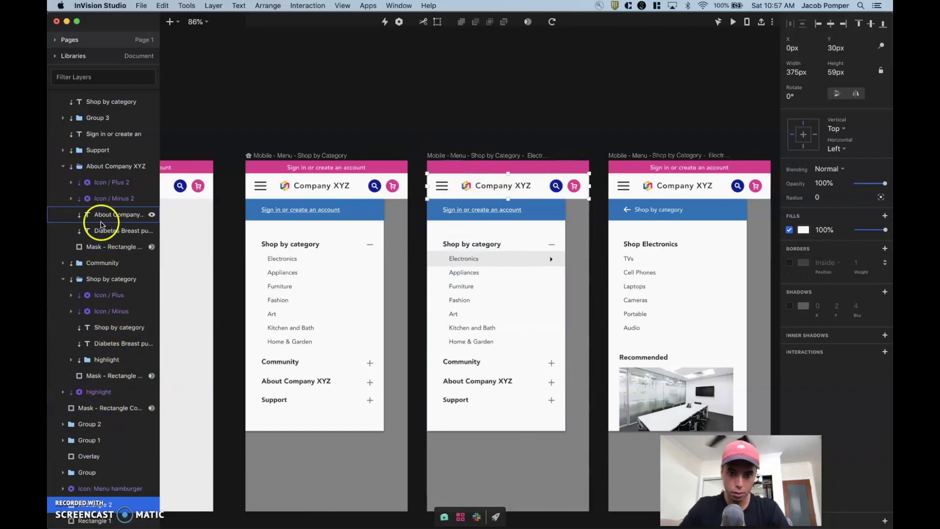
click(91, 137)
right_click(127, 141)
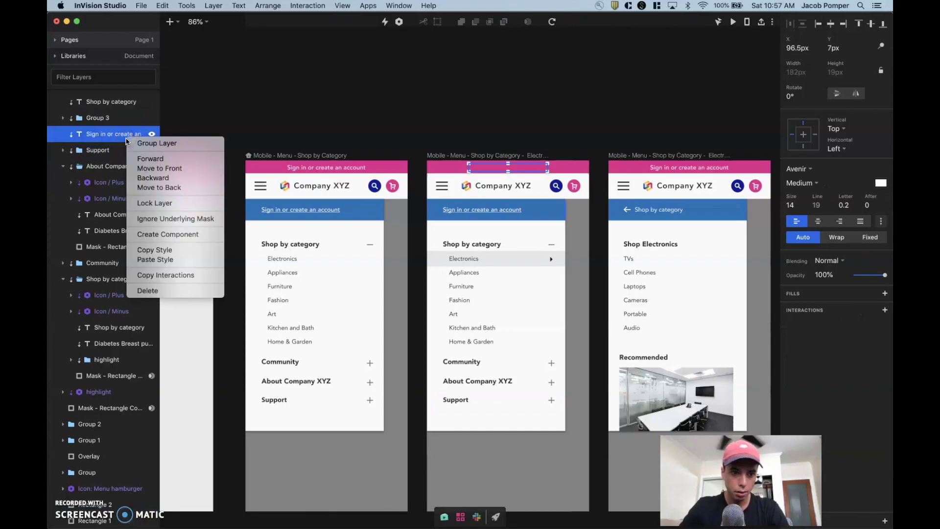
click(155, 218)
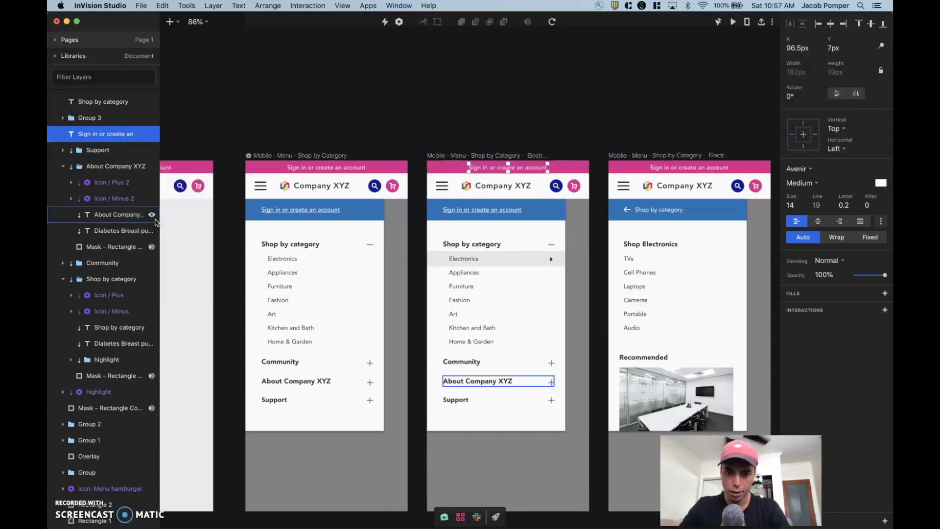
click(474, 154)
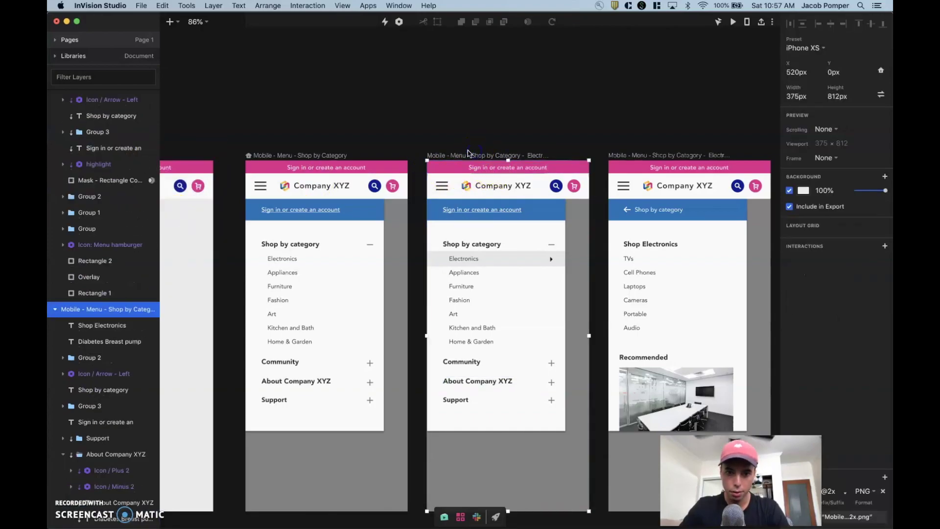
Step: Preview the prototype from the Shop by Category artboard and test opening the Electronics submenu and returning through its Shop by category link
click(321, 153)
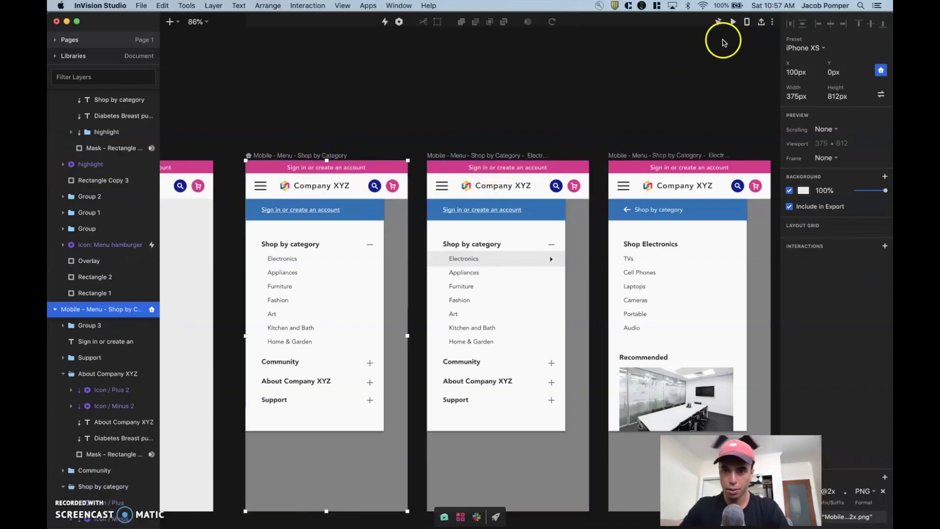
click(733, 21)
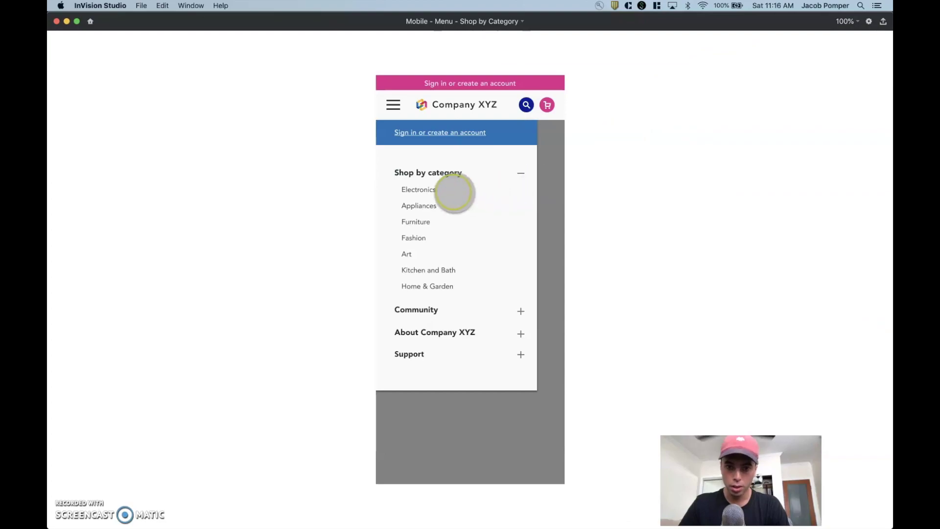
click(453, 192)
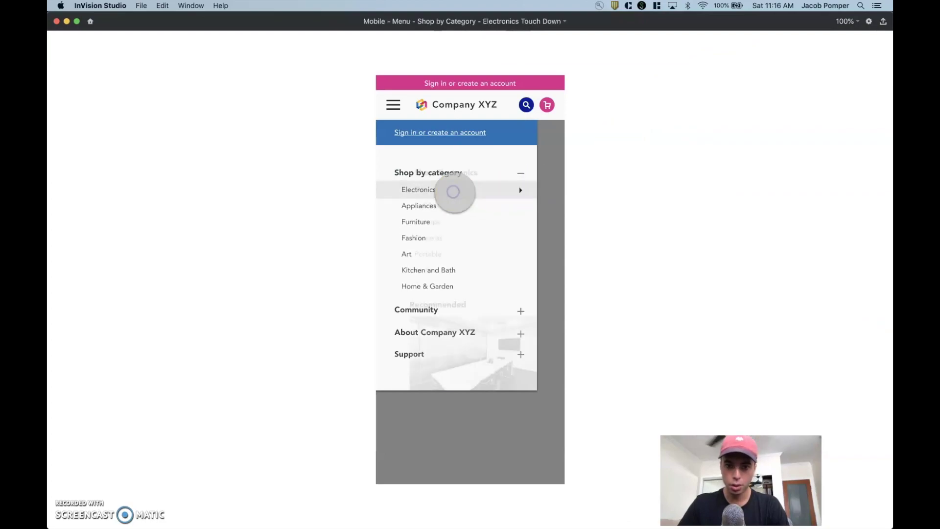
click(400, 134)
click(437, 197)
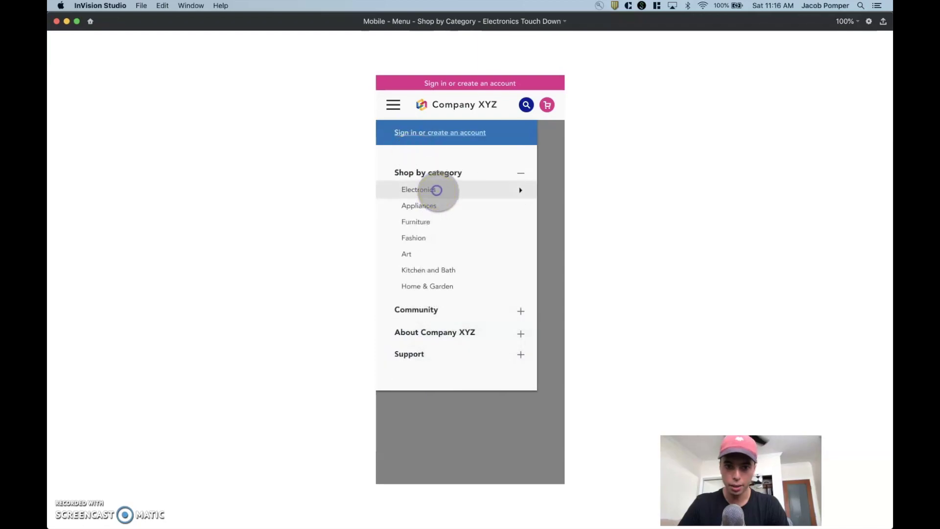
click(414, 134)
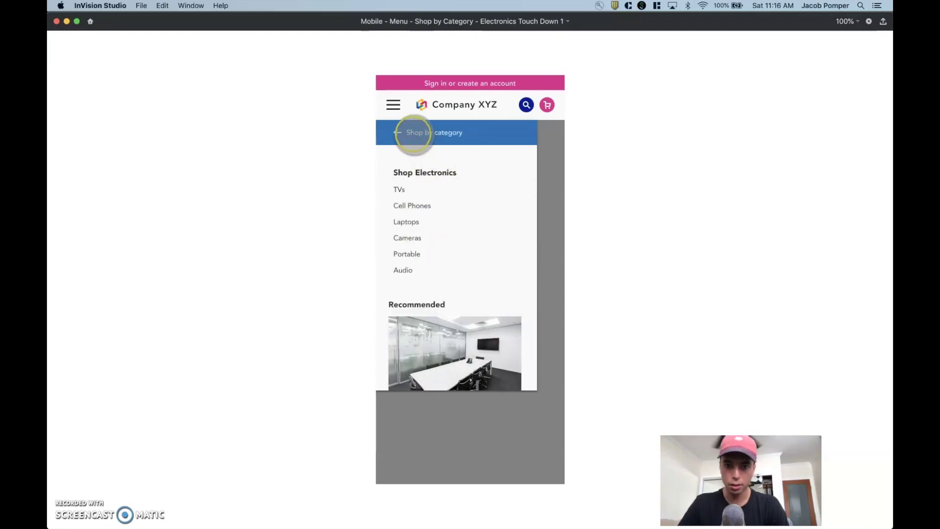
click(410, 132)
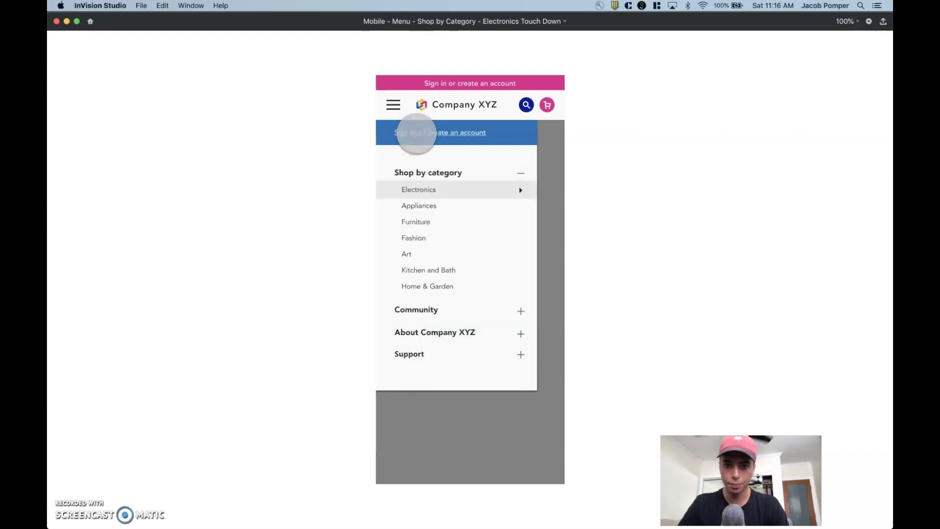
Step: Replay the Electronics submenu transition several times in the preview, going back through the blue bar's link each time
click(470, 189)
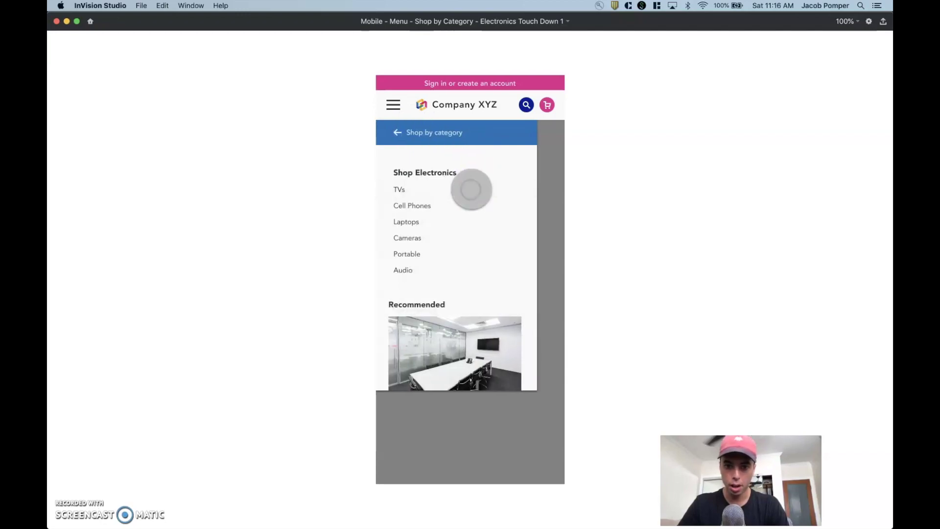
click(413, 133)
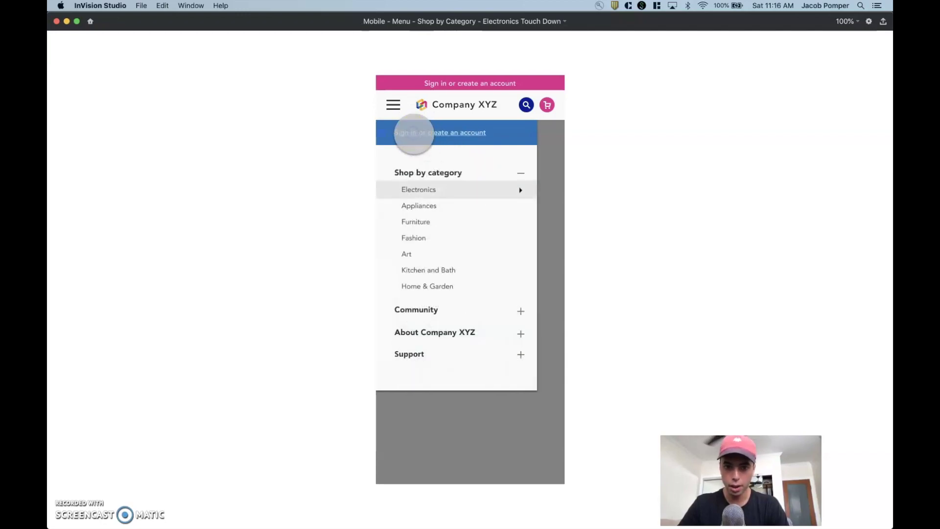
click(430, 192)
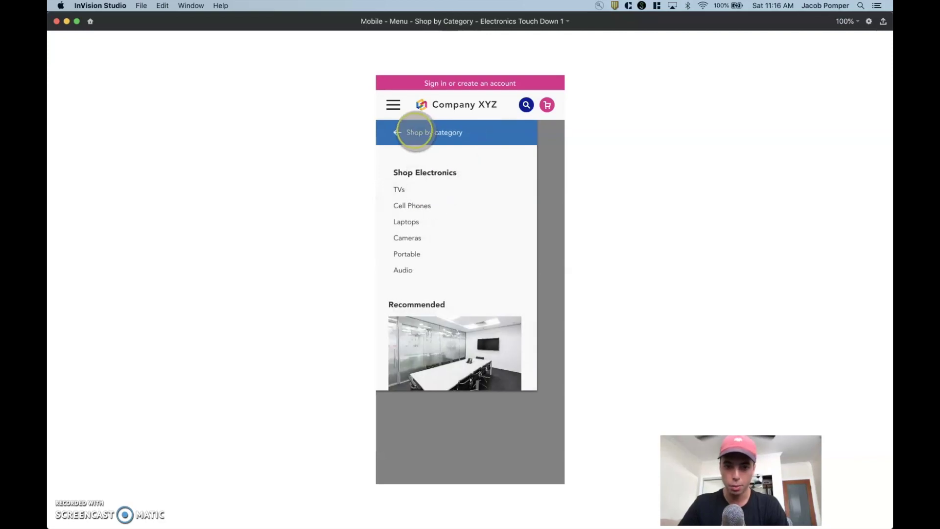
click(413, 128)
click(446, 192)
click(413, 130)
click(434, 175)
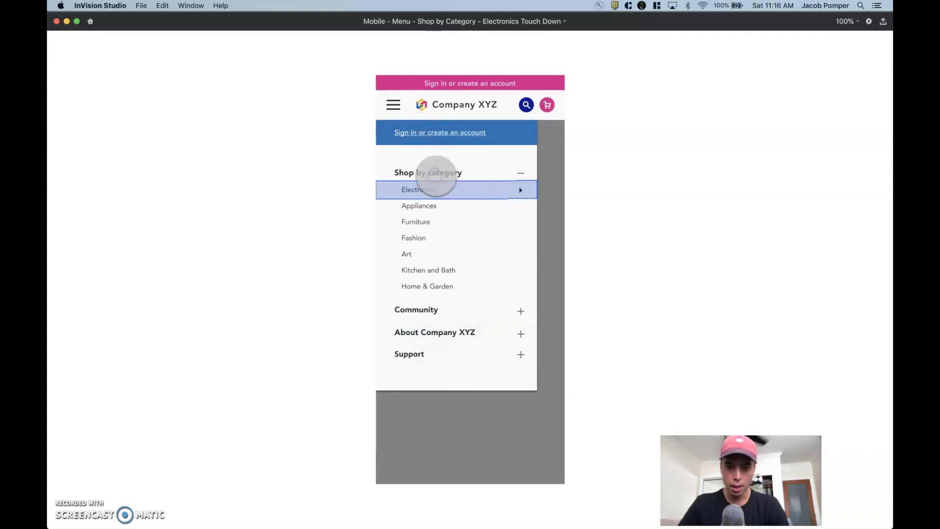
Step: Toggle the Shop by category section in the preview and test switching between it and the sections beneath
click(462, 172)
click(464, 173)
click(464, 173)
click(480, 196)
click(481, 197)
click(483, 221)
click(486, 192)
Step: Open the prototype's publishing options with the title ready for editing, and dismiss them without publishing
click(884, 20)
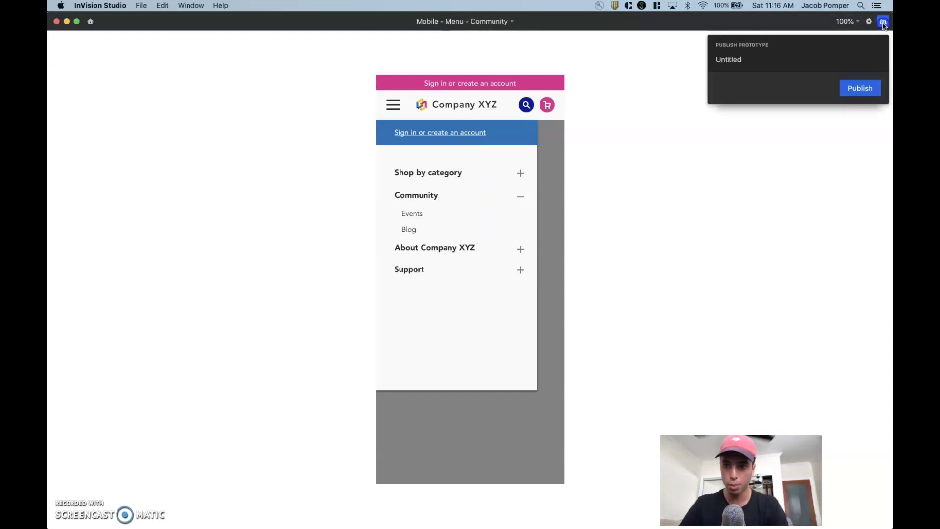
click(744, 60)
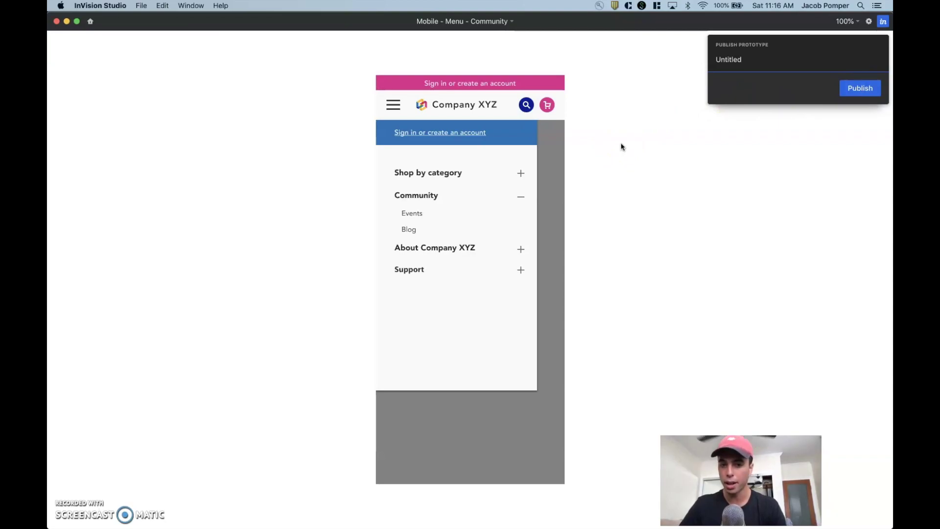
click(402, 179)
Step: Test expanding and collapsing the Shop by category and Community sections from their heading rows in the preview
click(483, 174)
click(501, 174)
click(505, 198)
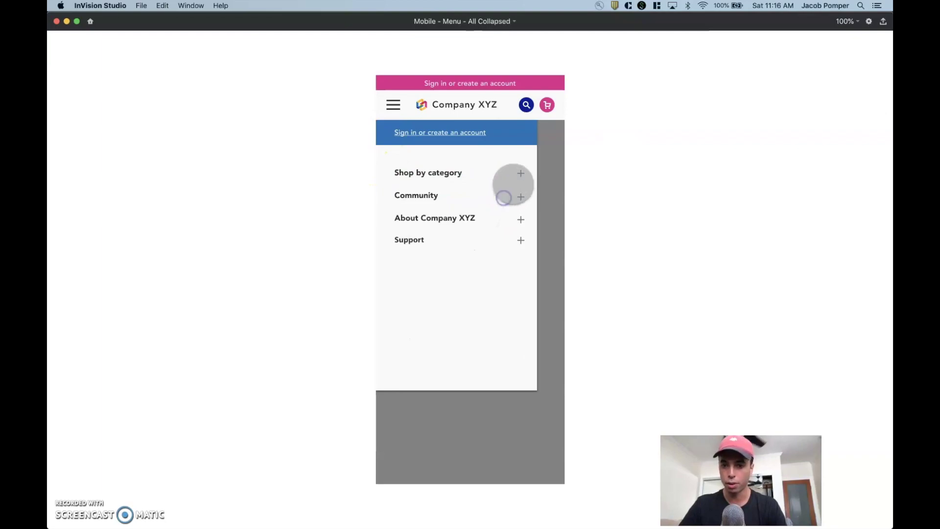
click(517, 178)
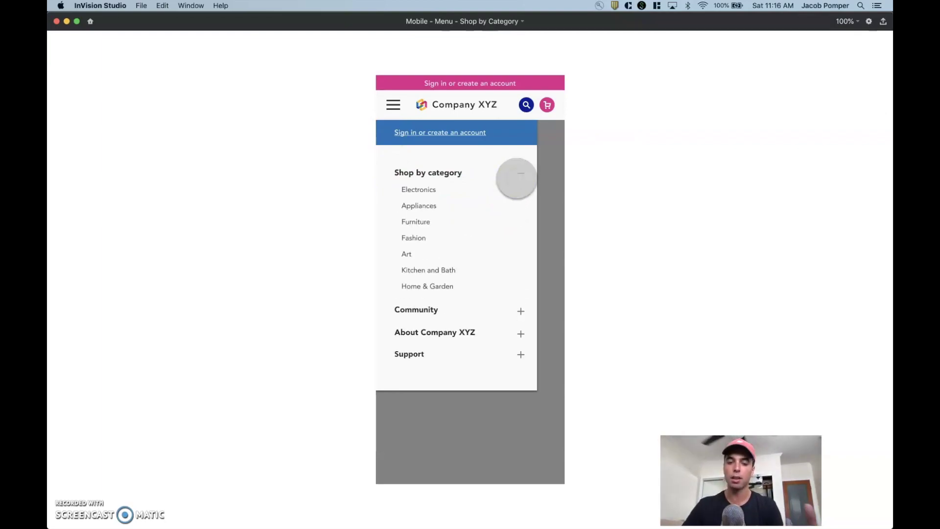
click(519, 173)
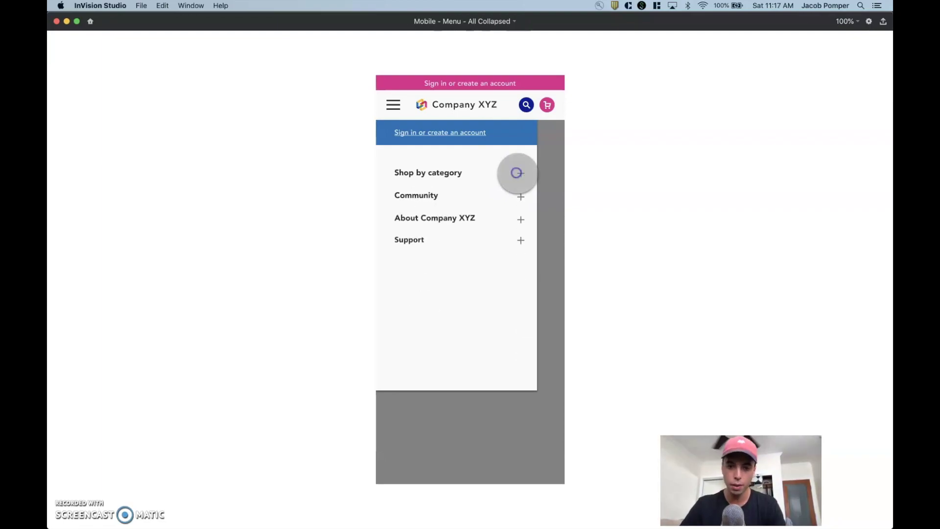
click(517, 173)
click(502, 172)
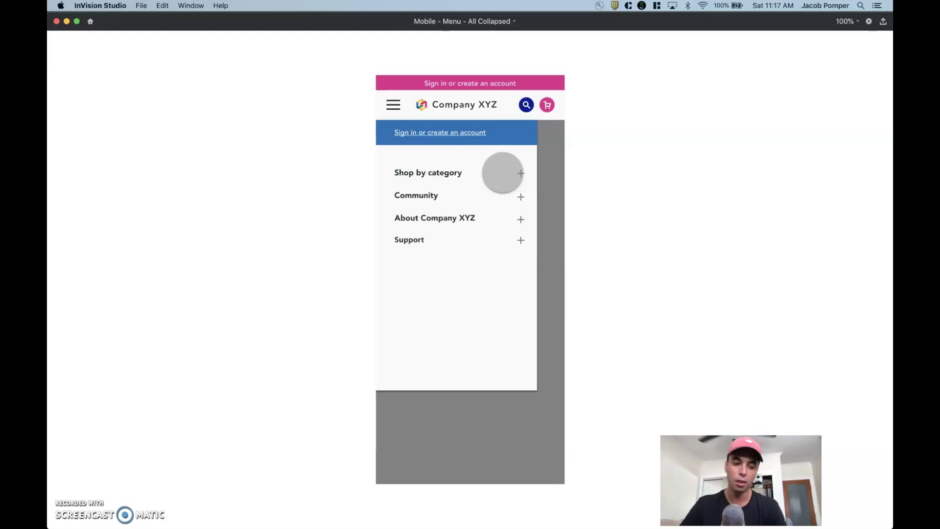
Step: Test switching the accordion between Shop by category, Community and About Company XYZ in the preview
click(502, 172)
click(501, 172)
click(513, 197)
click(514, 197)
click(508, 216)
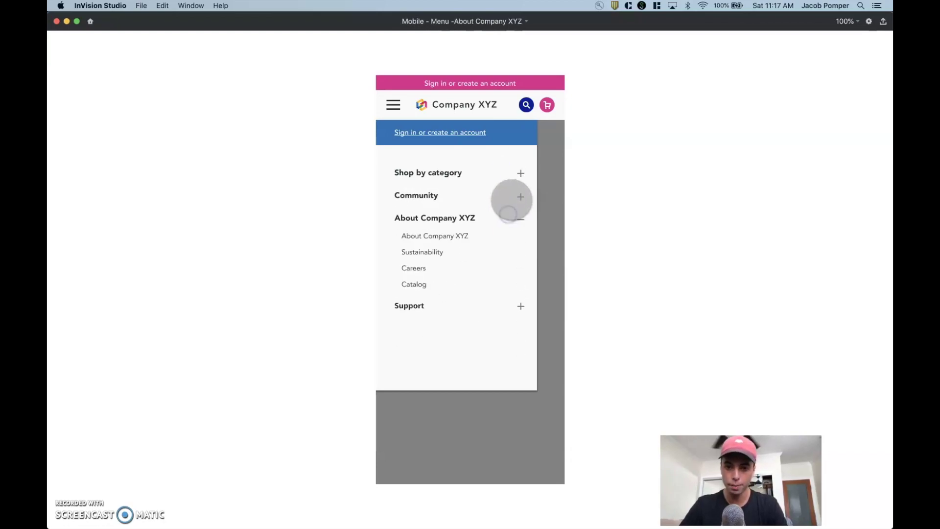
click(511, 196)
click(512, 174)
click(511, 310)
Step: Test the Electronics submenu and its back link again in the preview, including selections made on the highlighted-Electronics screen
click(497, 185)
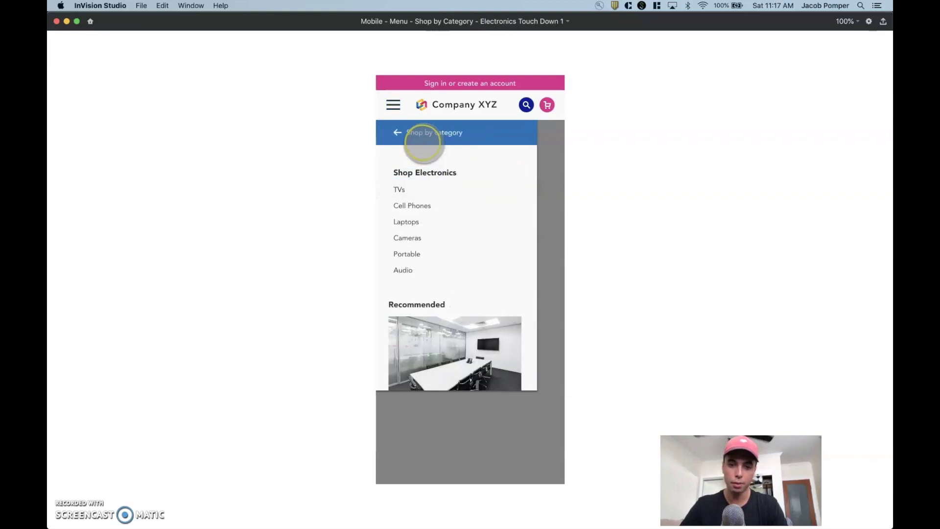
click(419, 133)
click(479, 175)
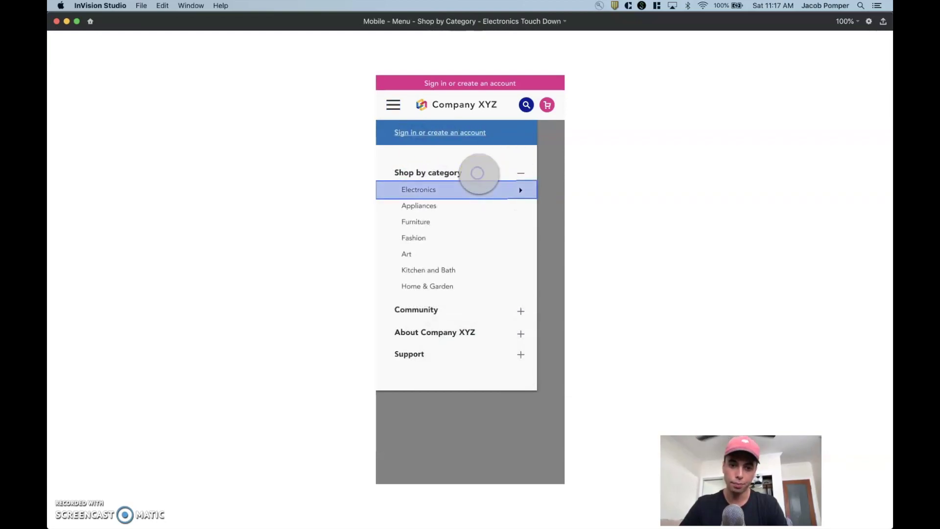
click(476, 187)
click(405, 134)
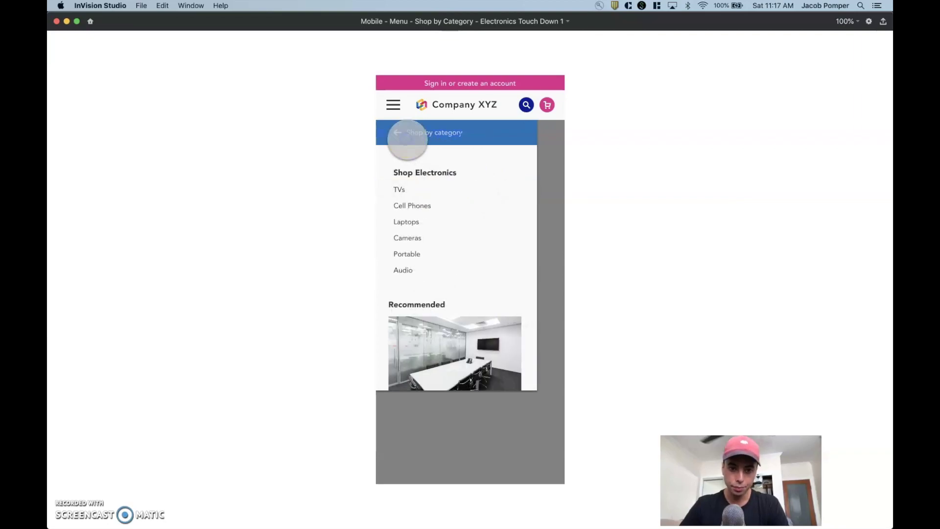
click(446, 303)
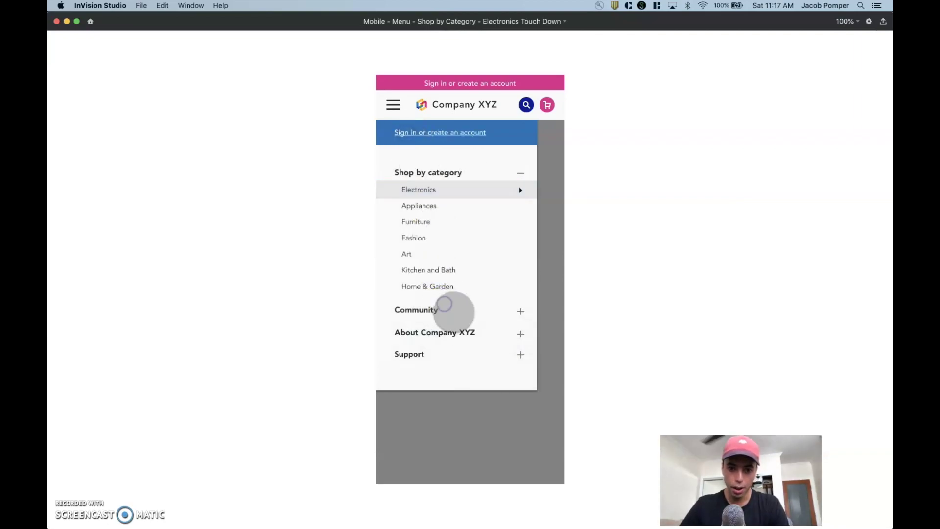
click(446, 192)
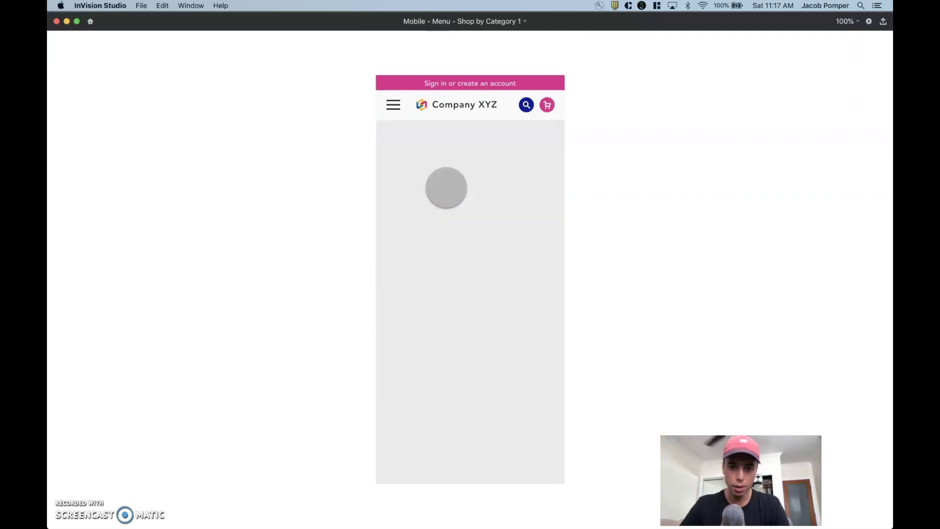
Step: Test opening and closing the sliding menu with the hamburger icon in the preview
click(453, 129)
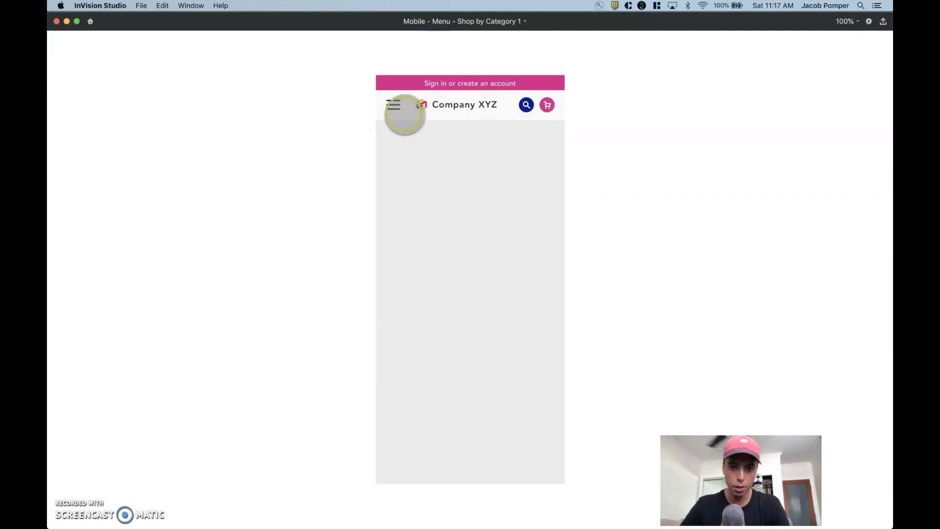
click(394, 105)
click(393, 105)
click(393, 104)
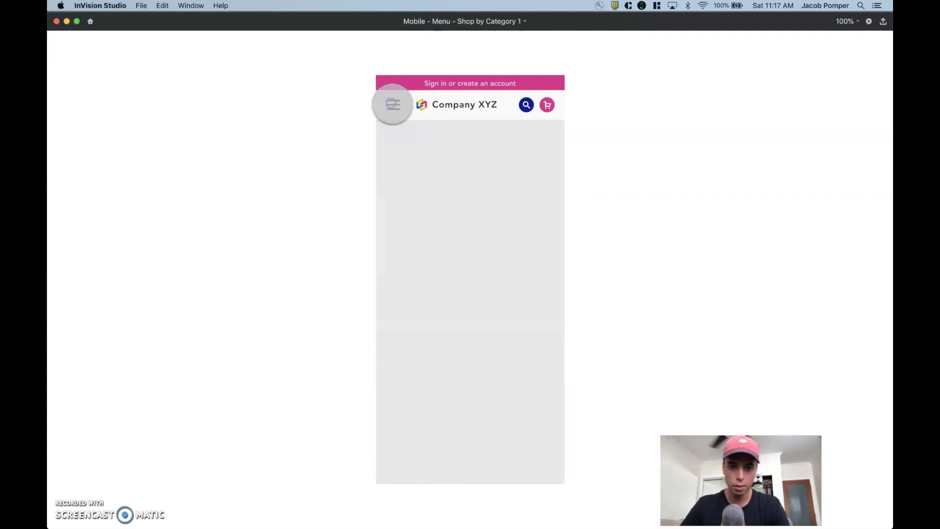
Step: Test the opened menu's accordion sections, finishing with the Electronics submenu and its back link
click(462, 172)
click(464, 172)
click(464, 173)
click(466, 218)
click(469, 191)
click(471, 177)
click(434, 191)
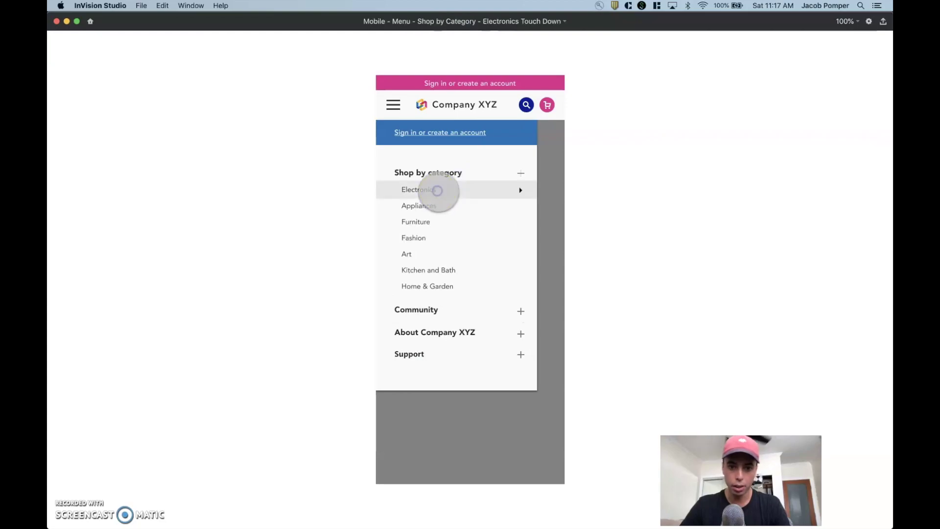
click(412, 133)
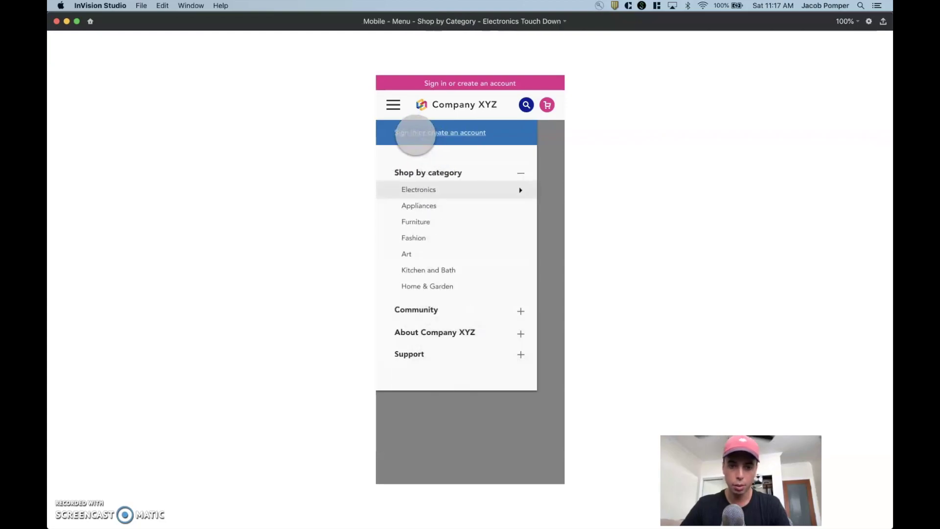
Step: Switch to the published Mobile Menu Demo preview in Chrome and test its Shop by category and Community sections
key(super+Tab)
key(super+Tab)
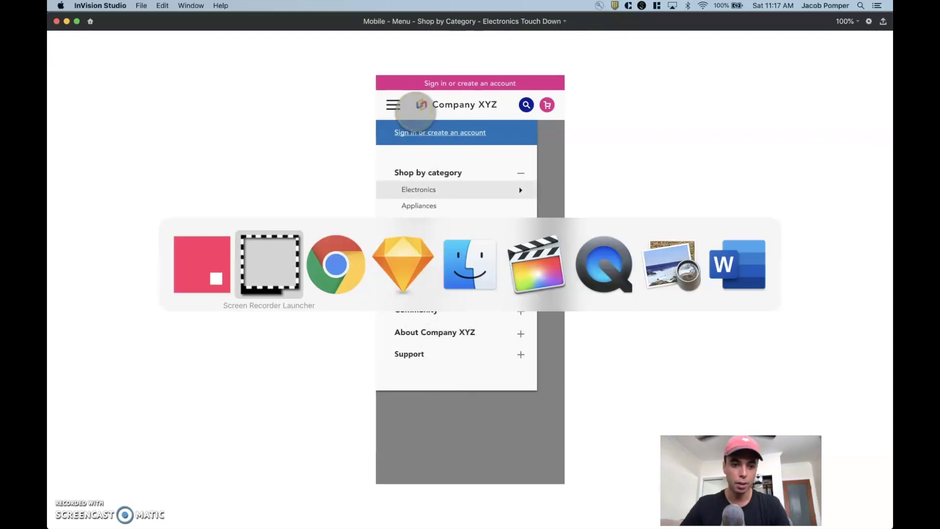
click(431, 197)
click(472, 339)
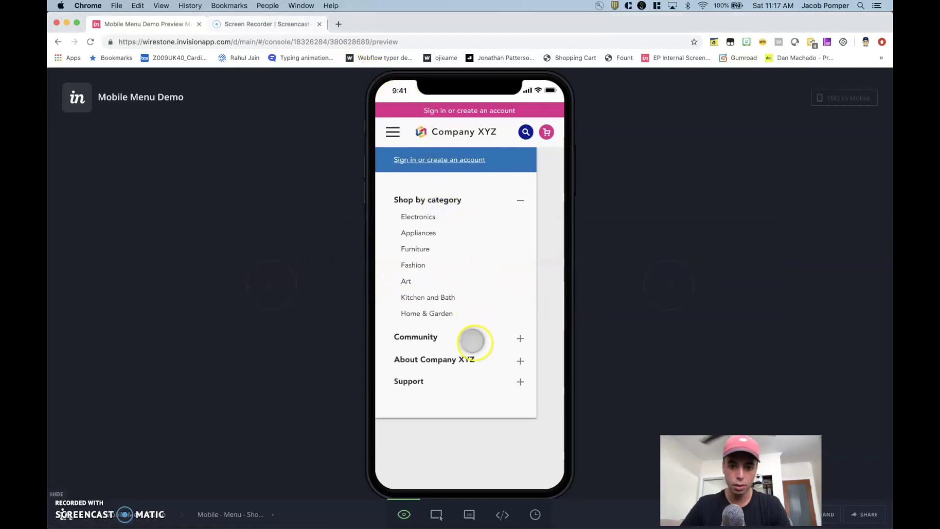
click(484, 203)
click(484, 337)
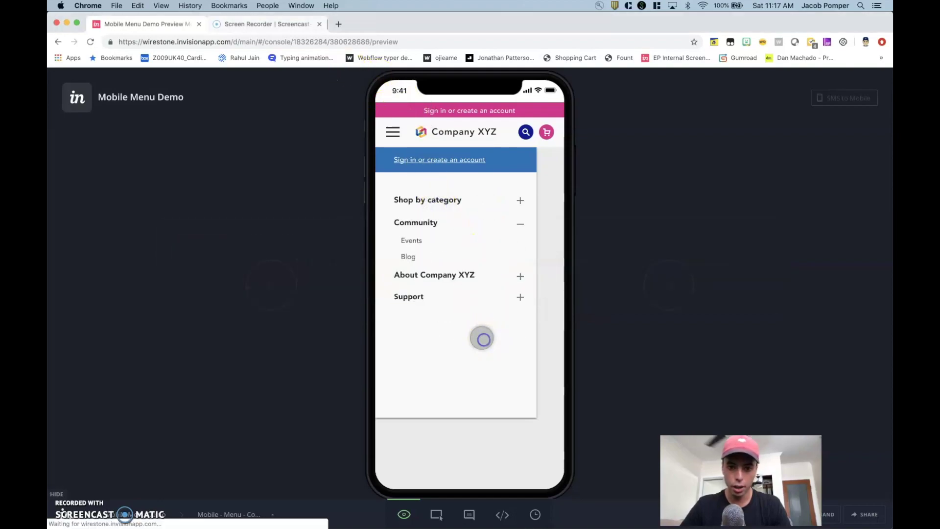
click(503, 227)
click(504, 245)
click(504, 223)
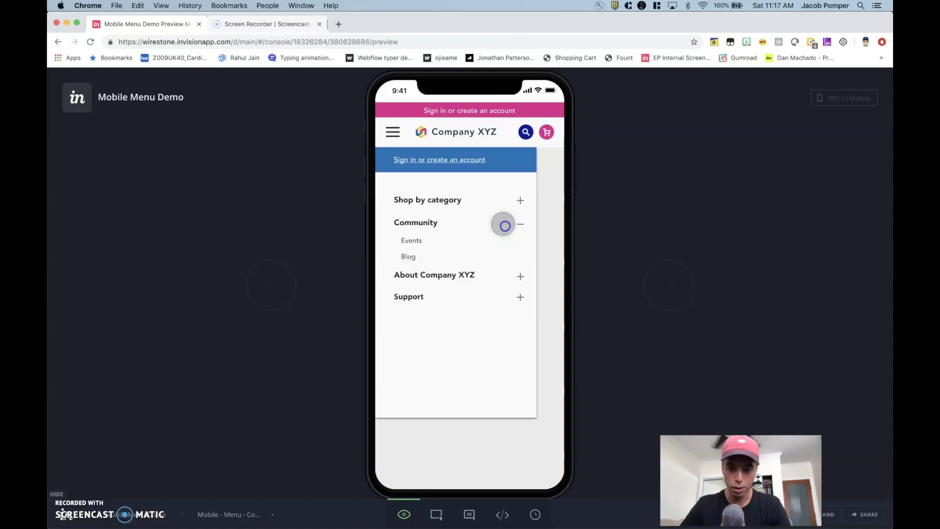
Step: Test switching between Shop by category, Community and About Company XYZ in the published browser prototype
click(503, 198)
click(472, 336)
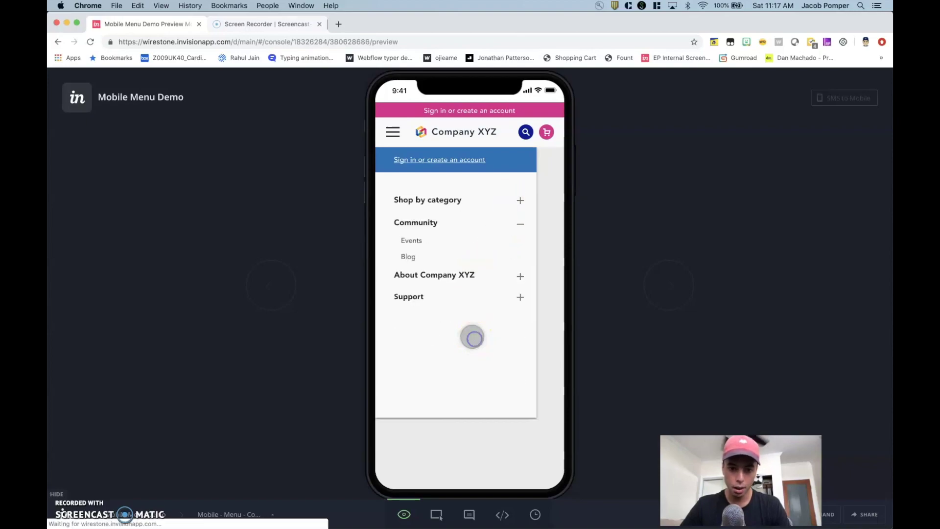
click(478, 275)
click(477, 220)
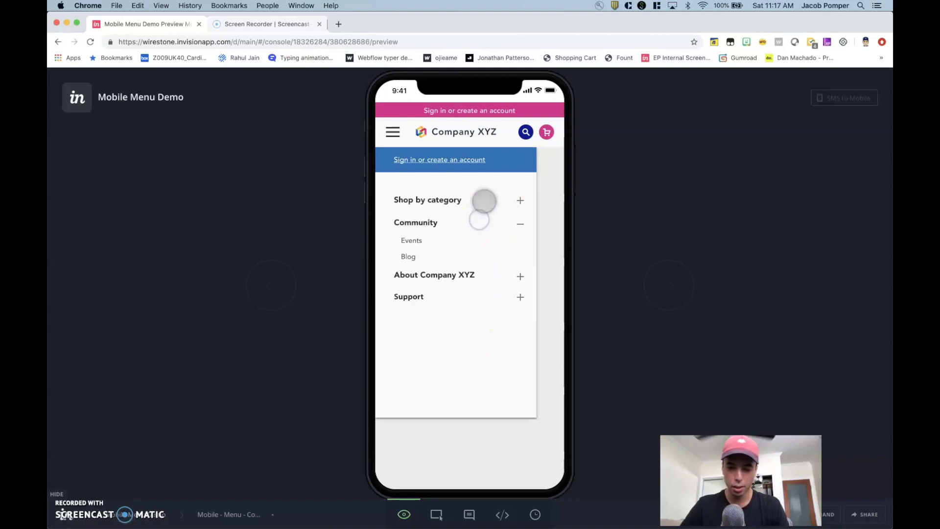
click(486, 203)
click(483, 337)
scroll(485, 313, down, 1)
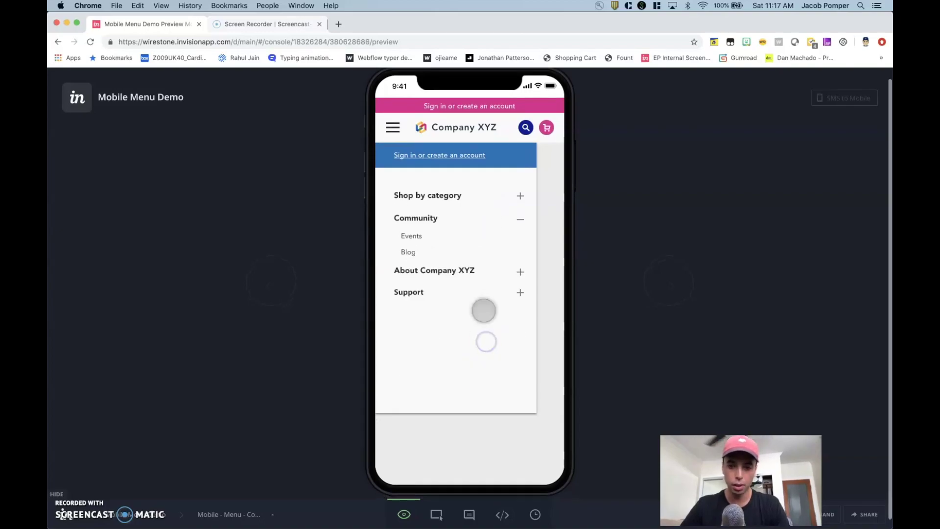
click(488, 270)
click(482, 195)
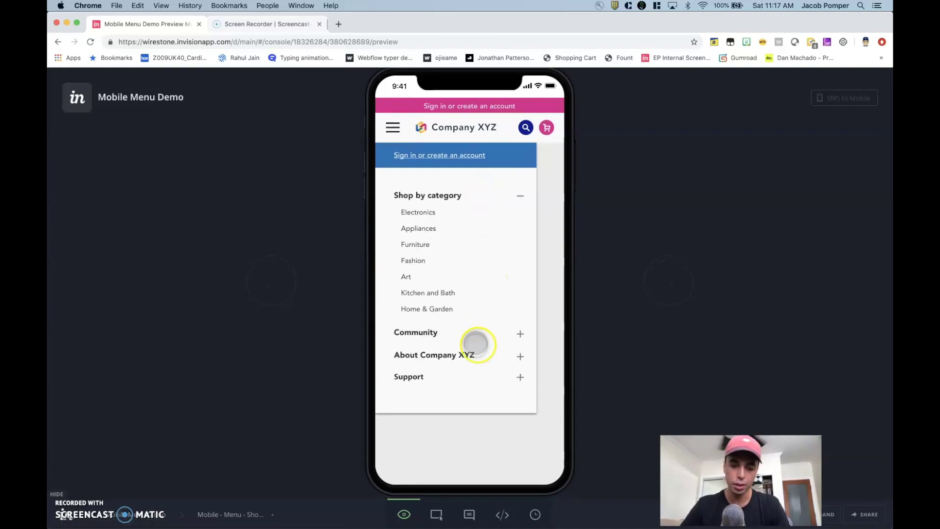
click(477, 335)
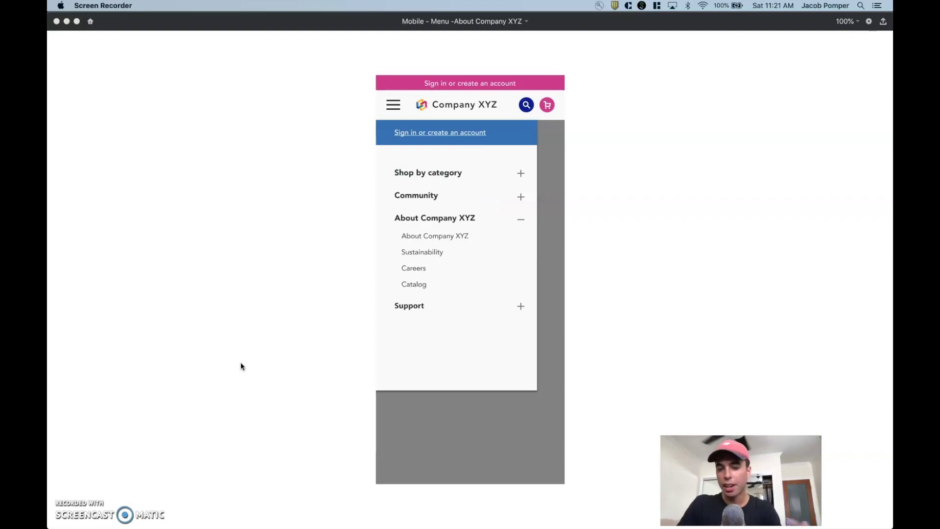
Step: Expand and collapse the Community section repeatedly in the InVision Studio preview to check its animation
click(505, 196)
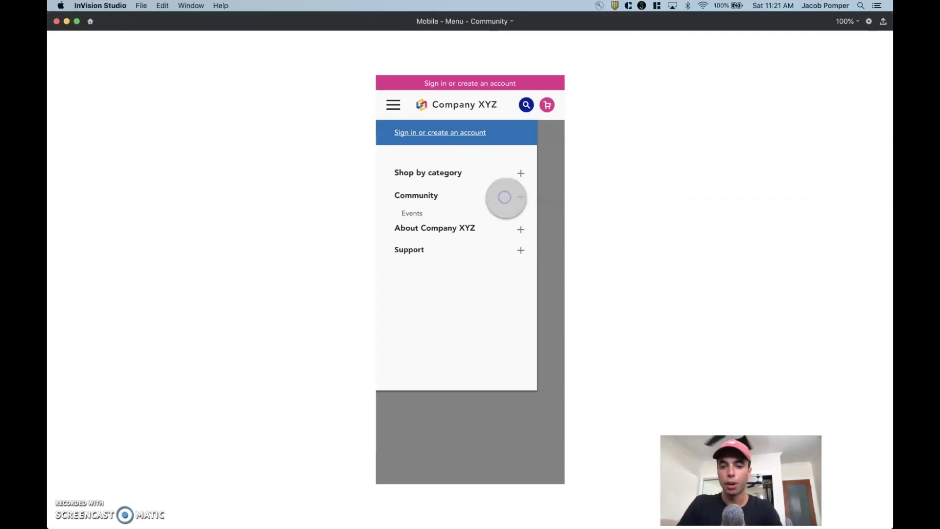
click(504, 197)
click(496, 191)
click(496, 194)
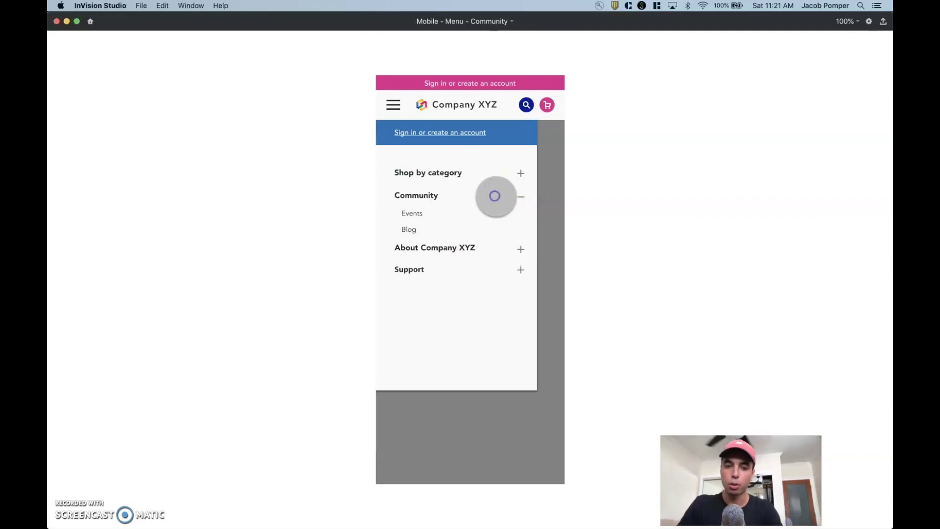
click(496, 196)
click(495, 196)
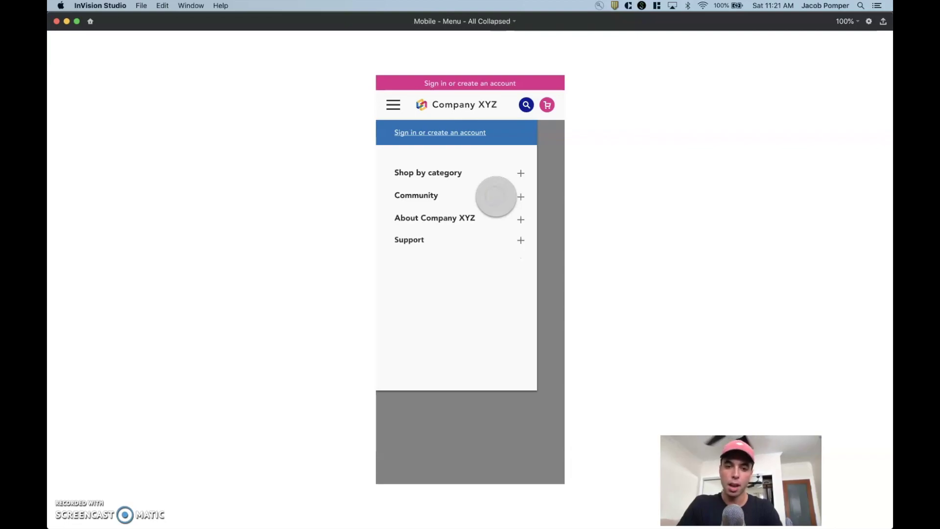